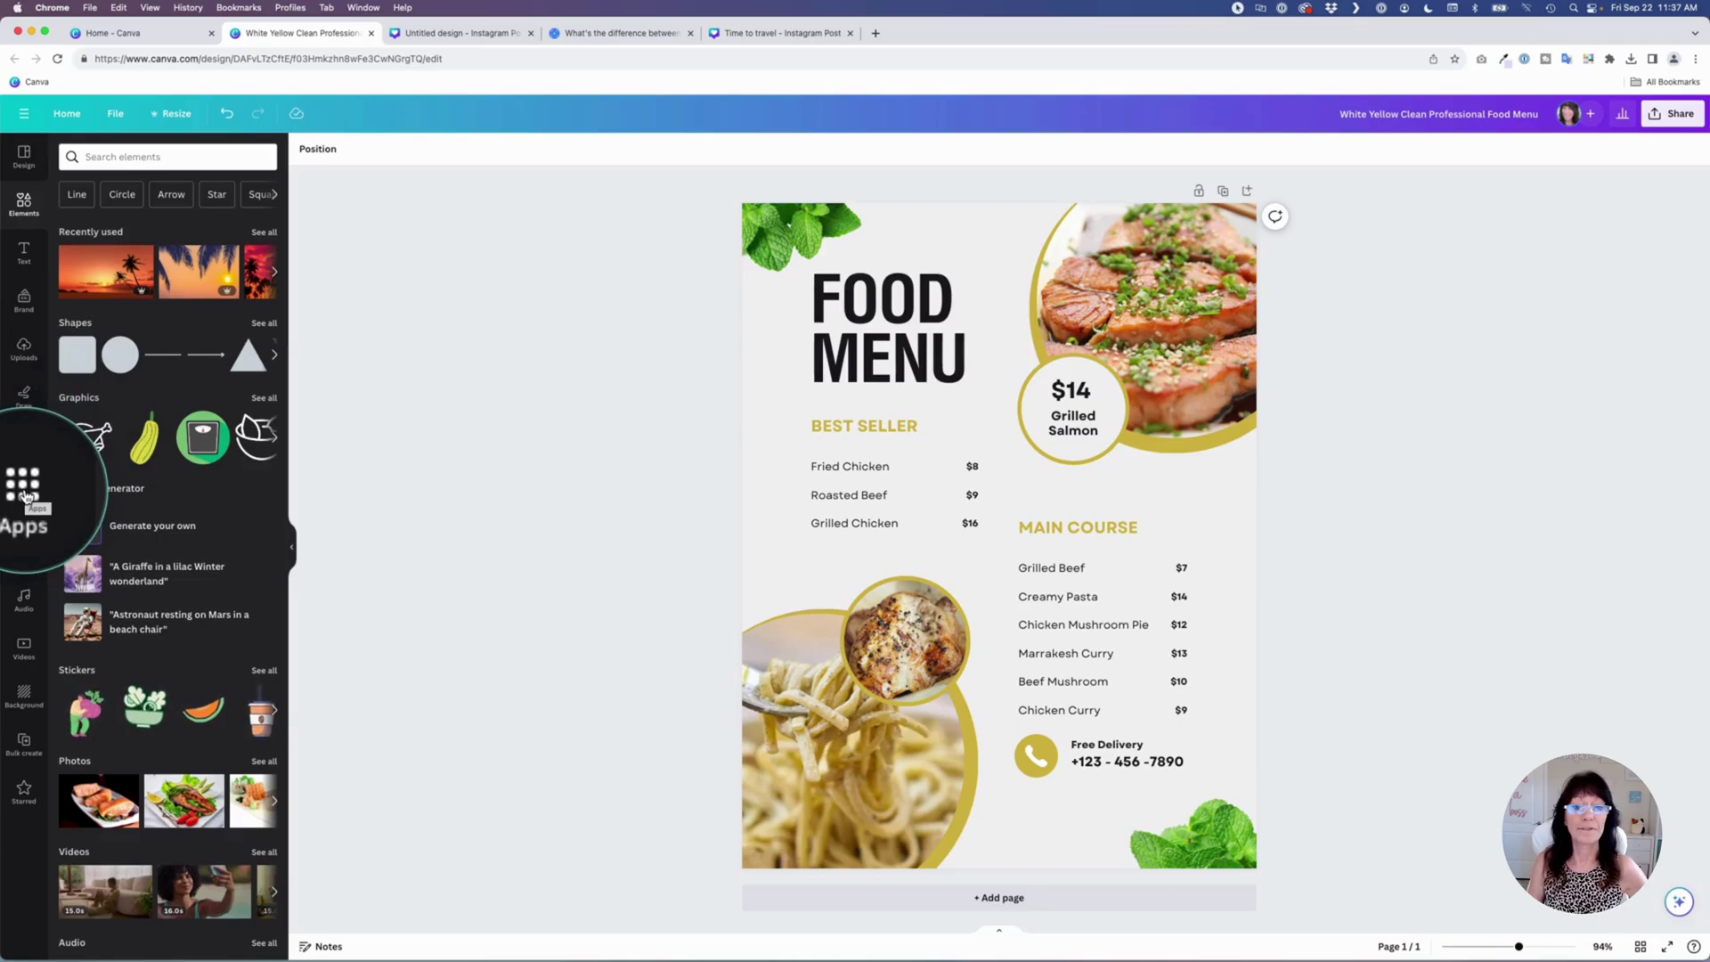
Search Canva's apps for 'qr' to list the available QR code tools
{"action": "left_click", "coordinate": [24, 495]}
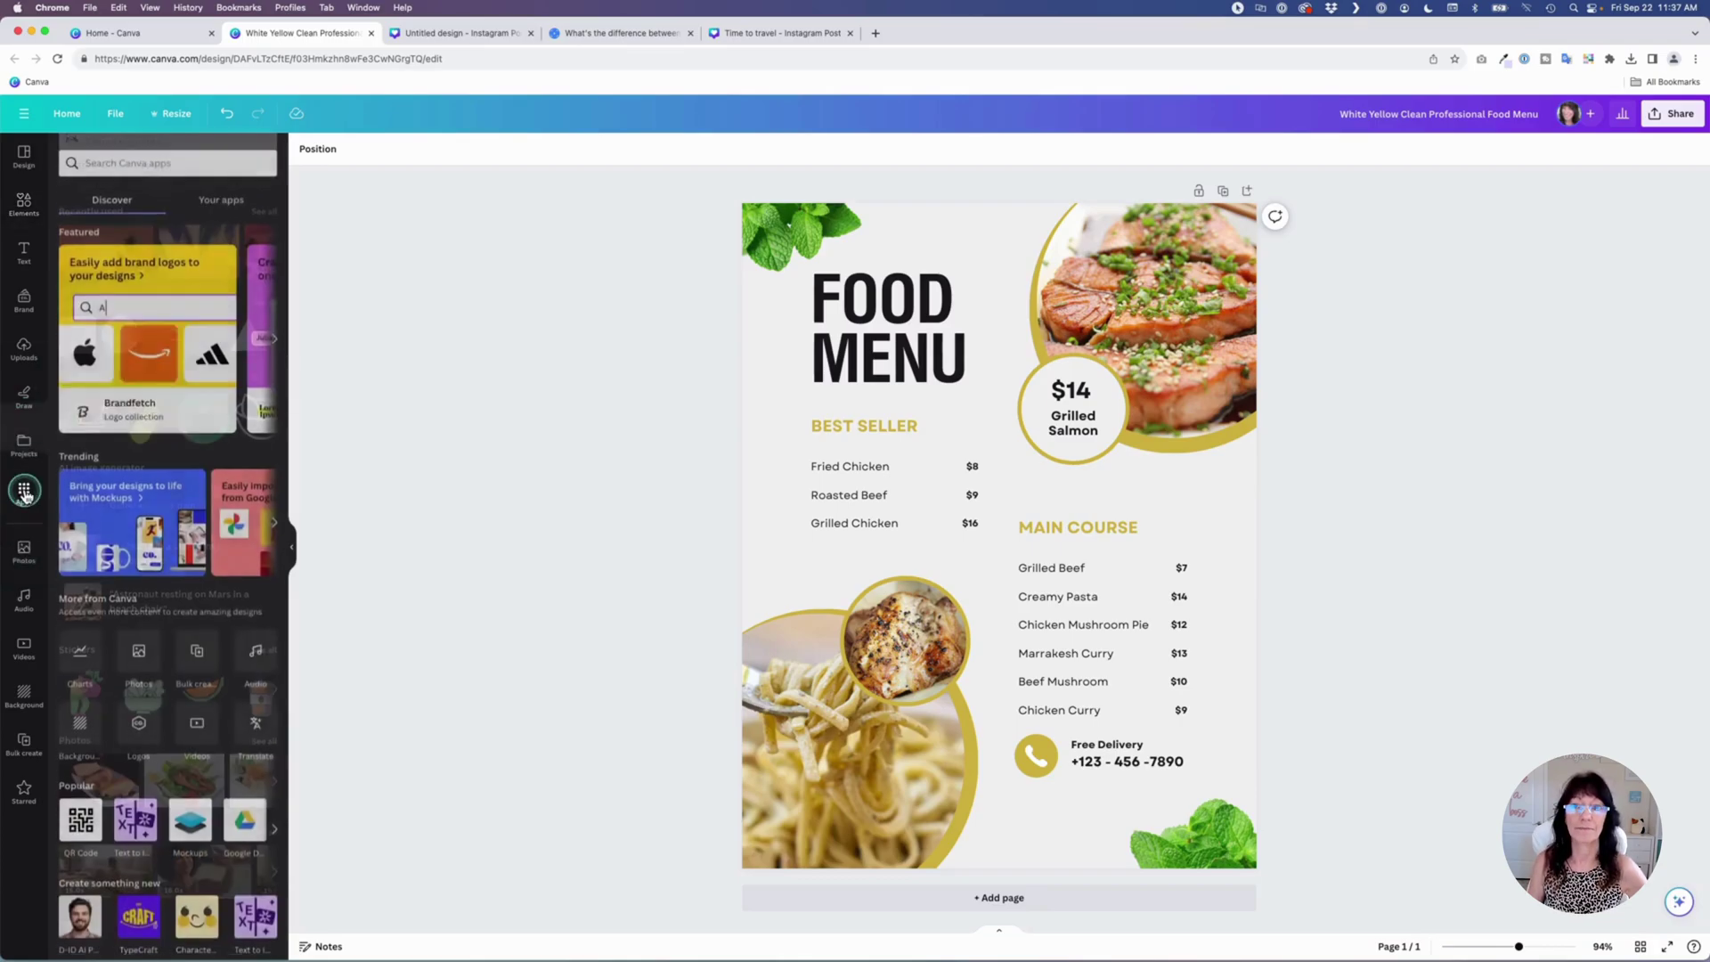
{"action": "left_click", "coordinate": [211, 163]}
{"action": "type", "text": "q"}
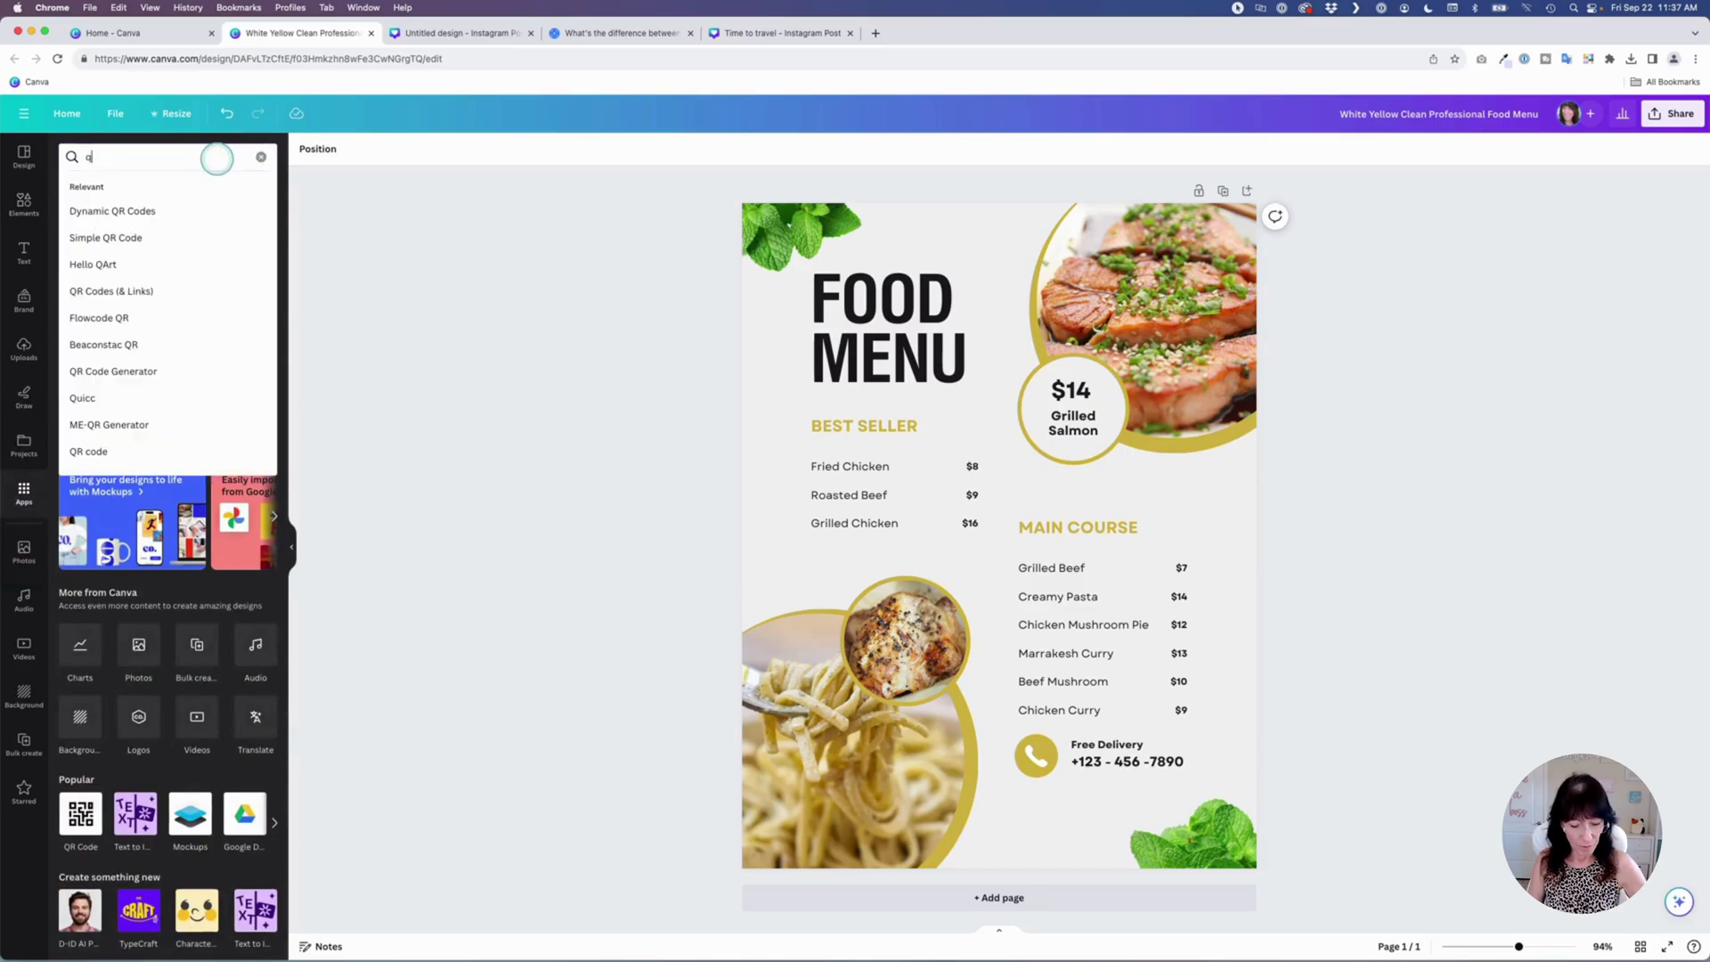
{"action": "type", "text": "r"}
{"action": "key", "text": "Return"}
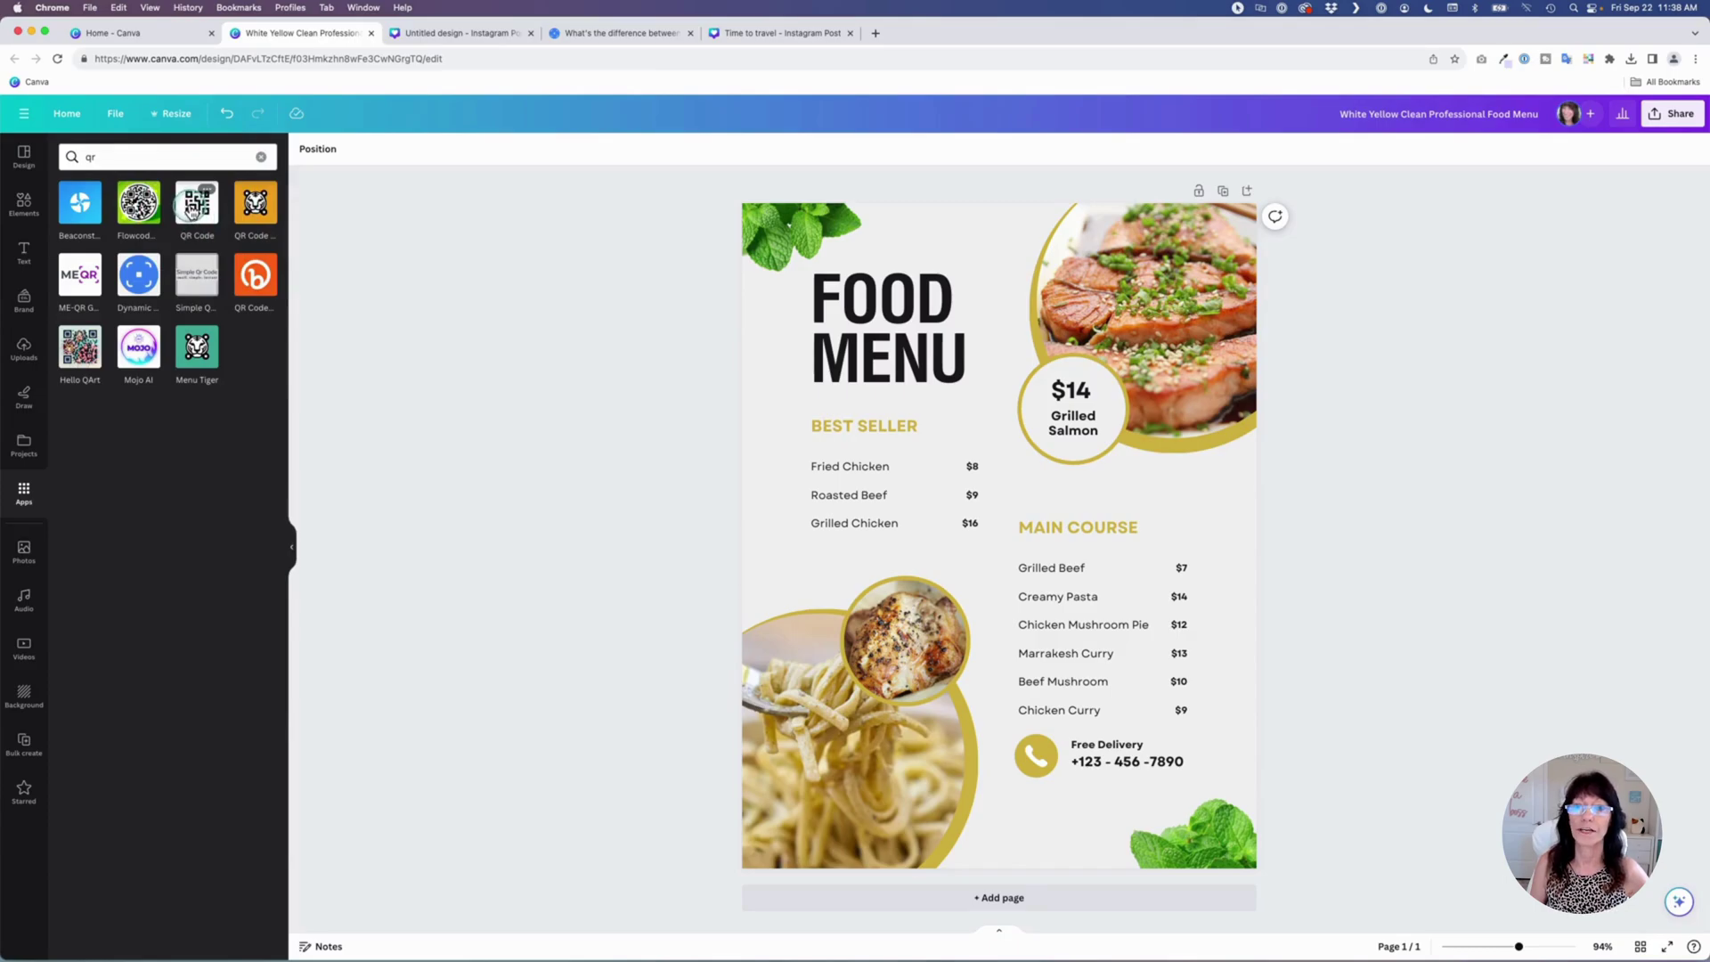
Generate a katcornell.com QR code and move it to the top left near FOOD MENU
{"action": "left_click", "coordinate": [194, 209]}
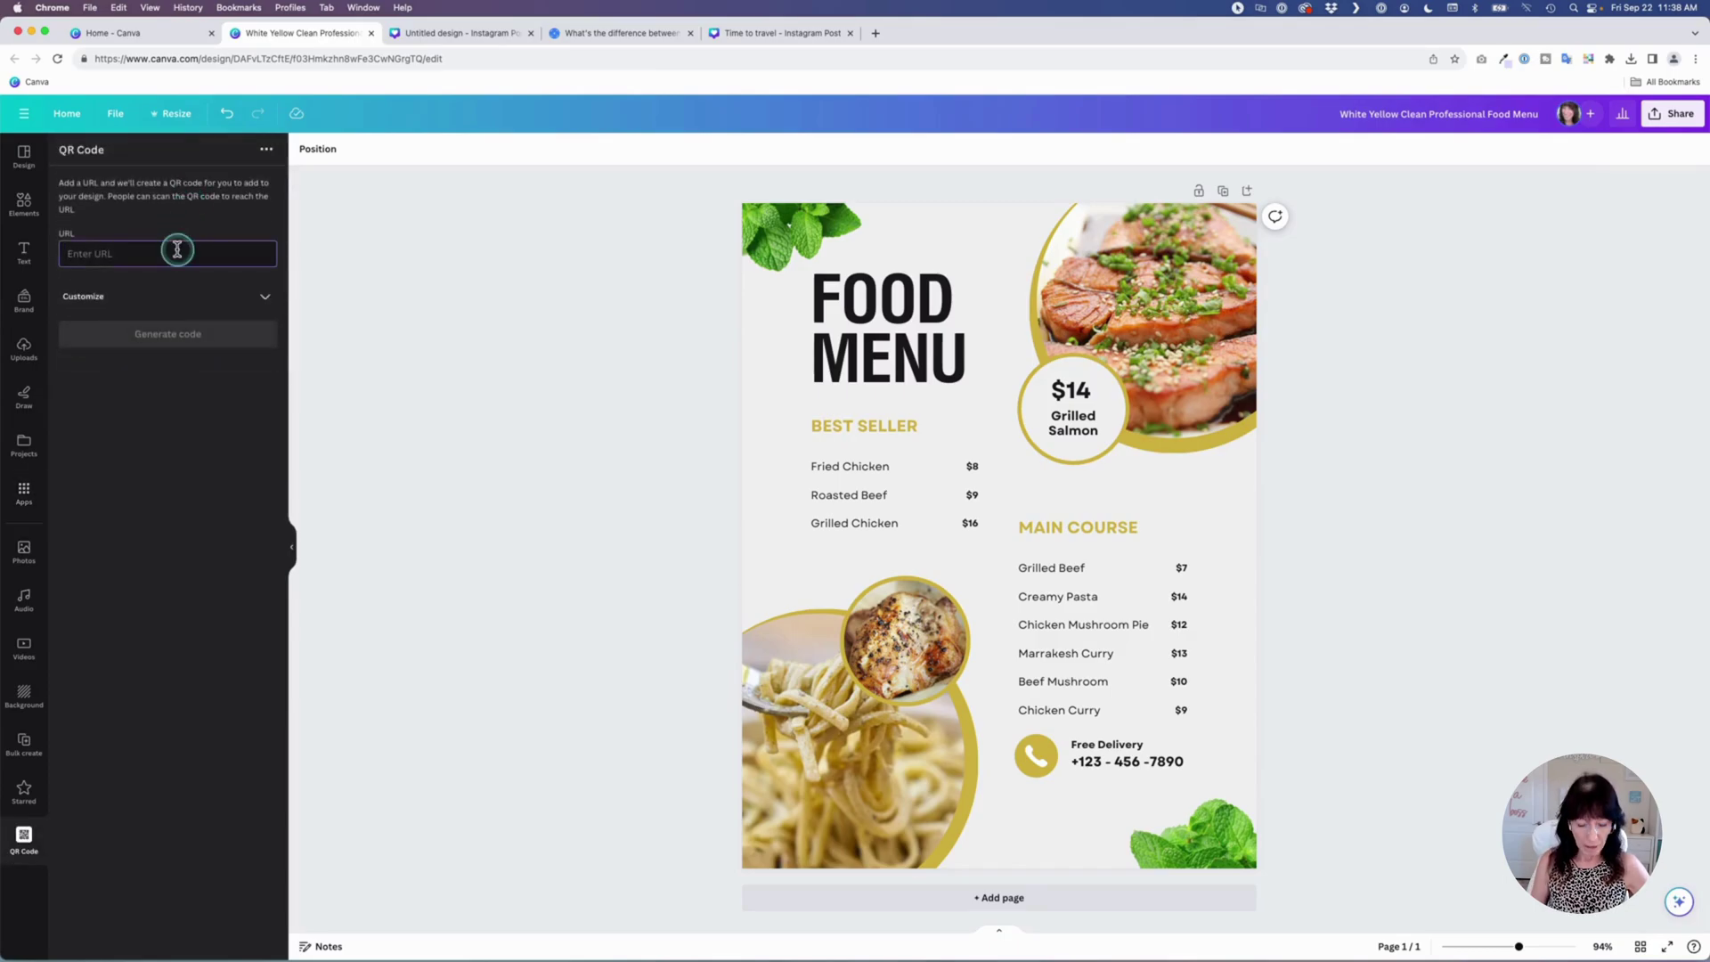
{"action": "type", "text": "katcornell.com"}
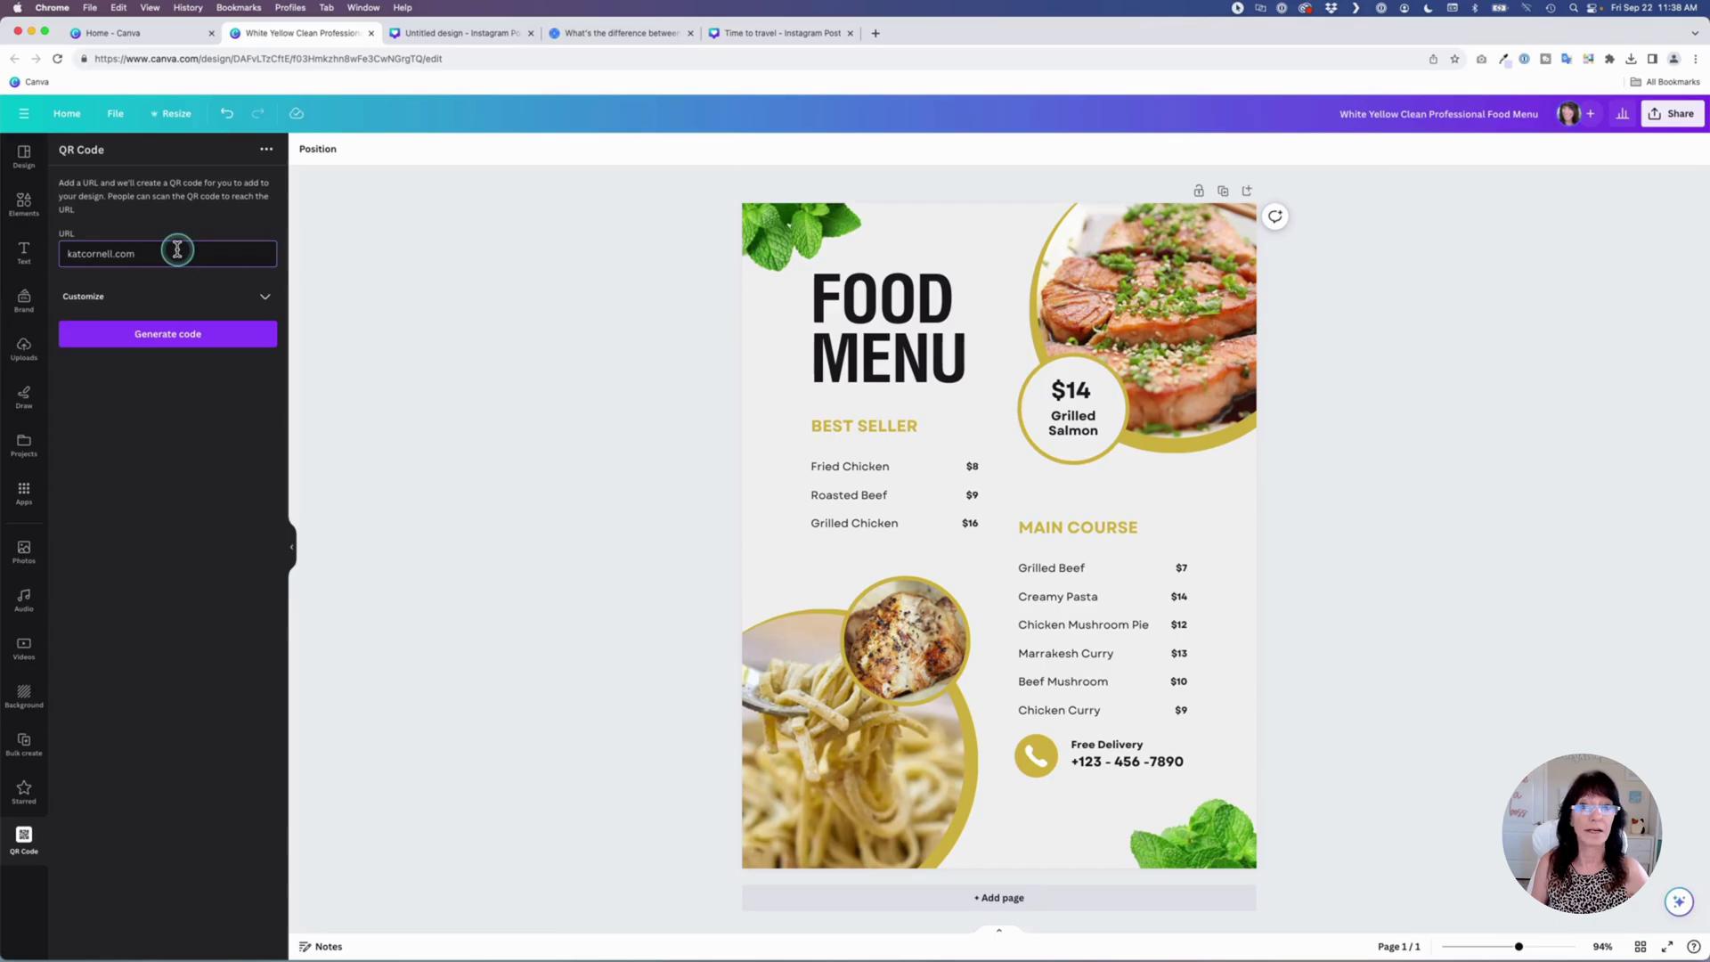
{"action": "left_click", "coordinate": [207, 339]}
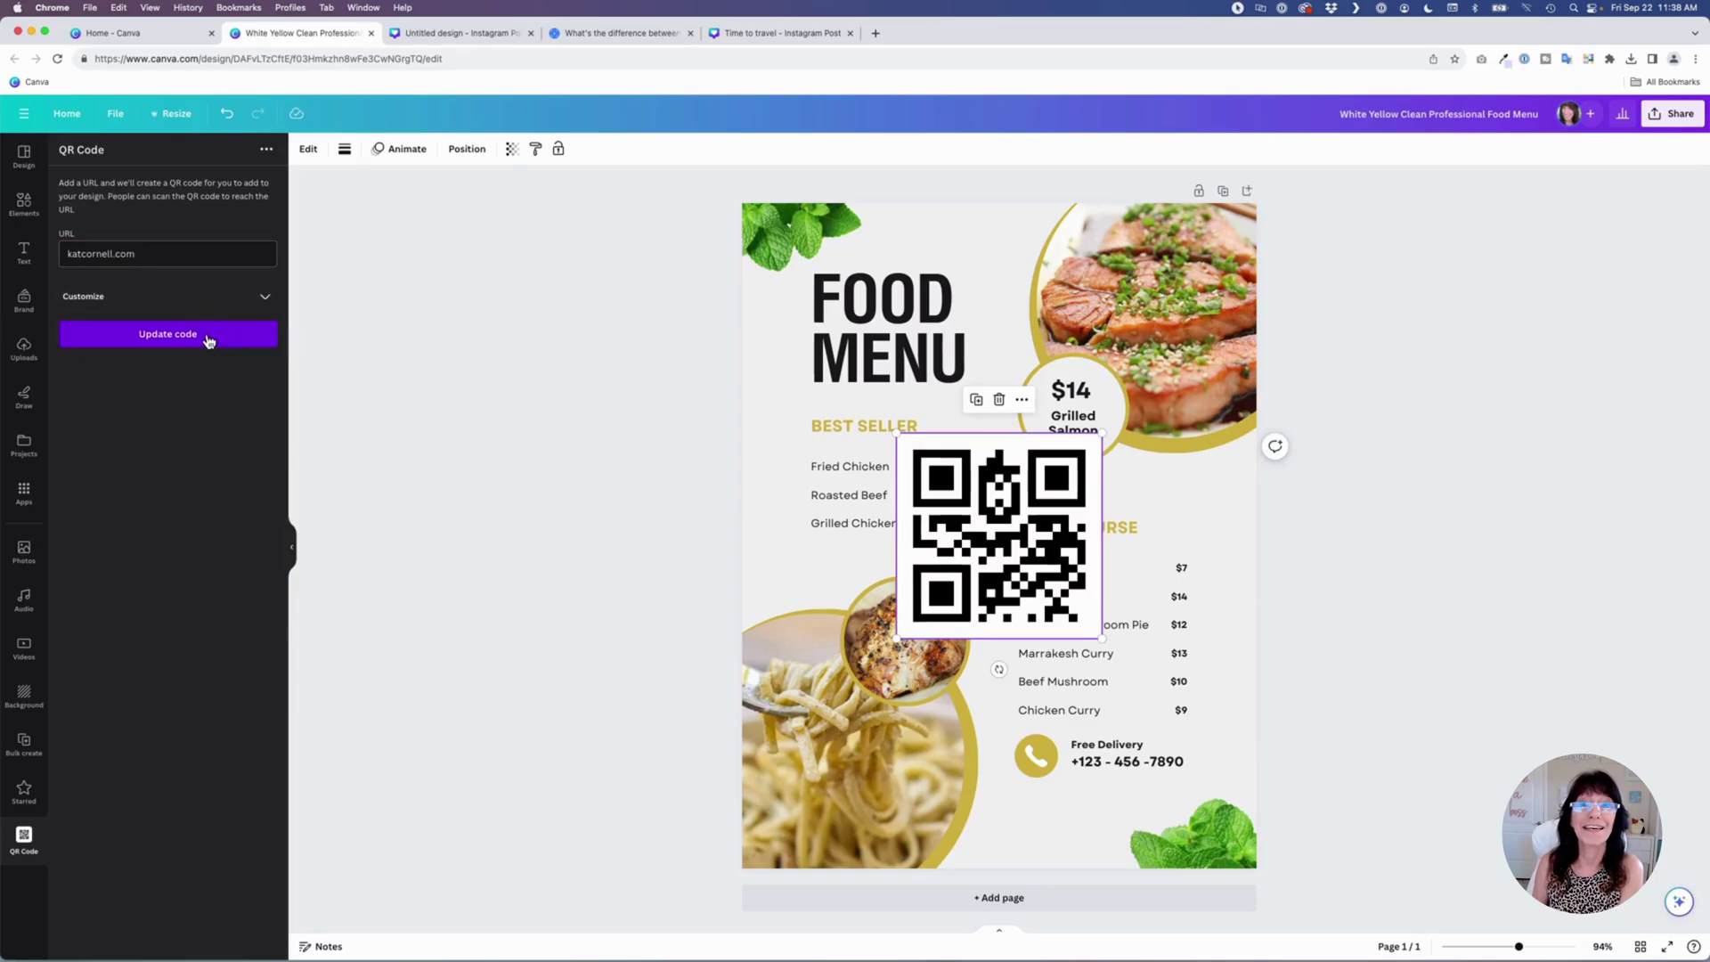
{"action": "left_click", "coordinate": [207, 339]}
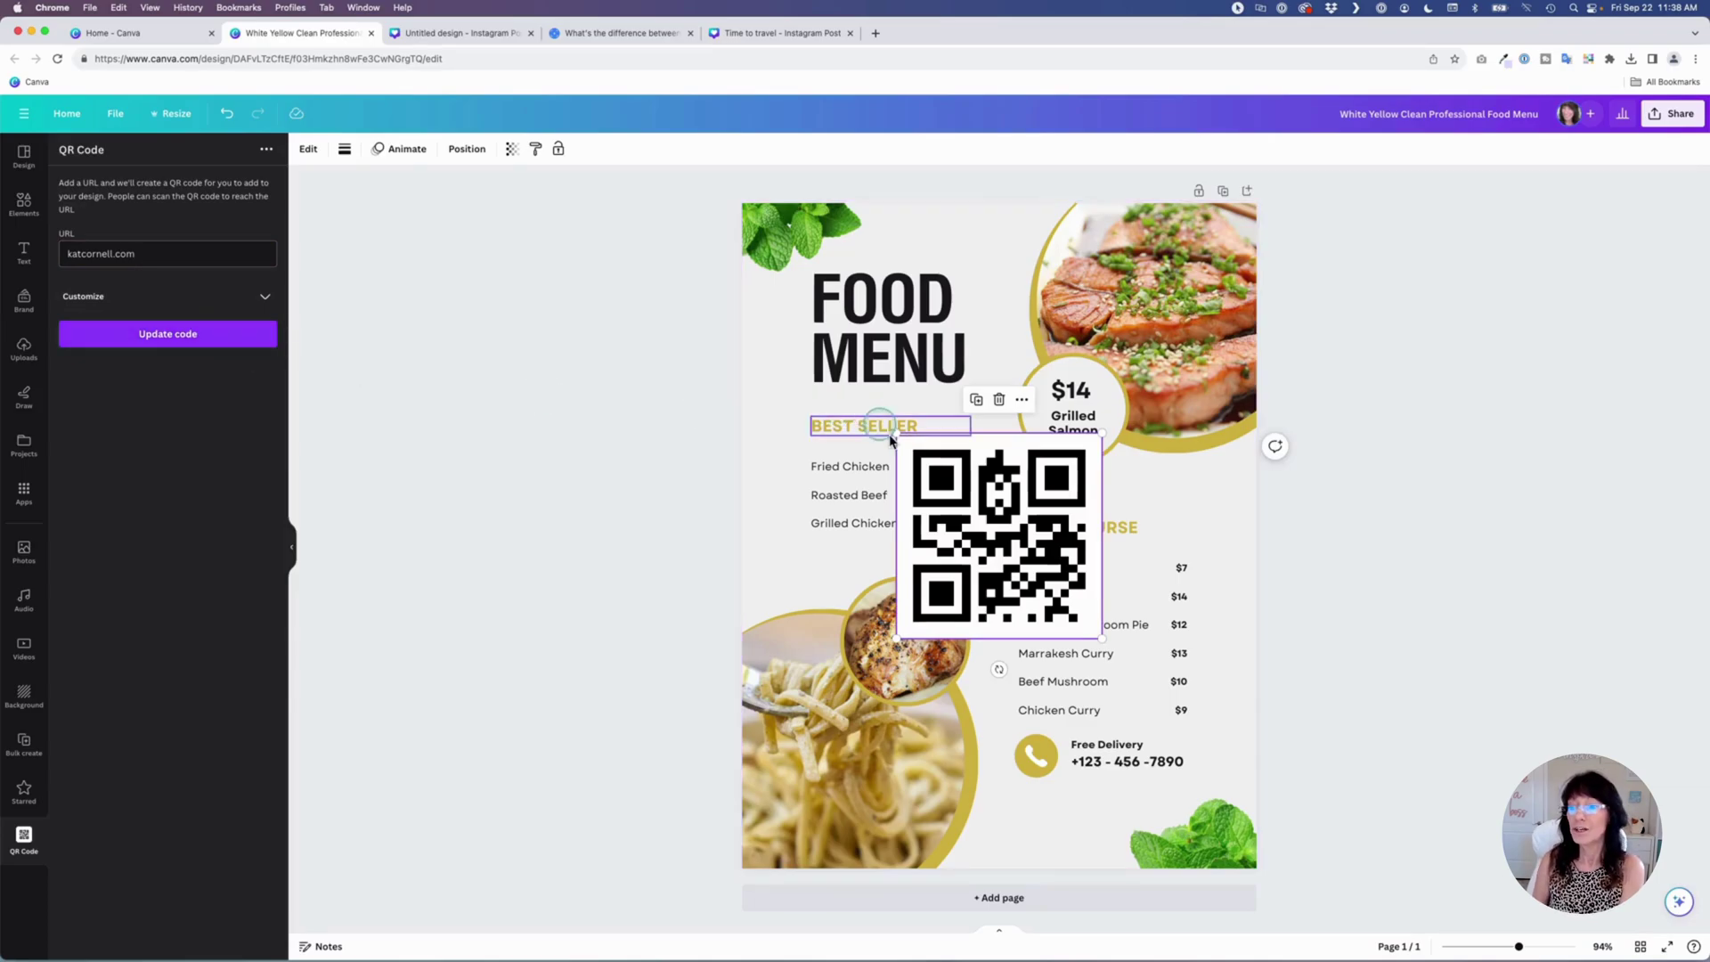
{"action": "left_click_drag", "start_coordinate": [986, 550], "coordinate": [883, 388]}
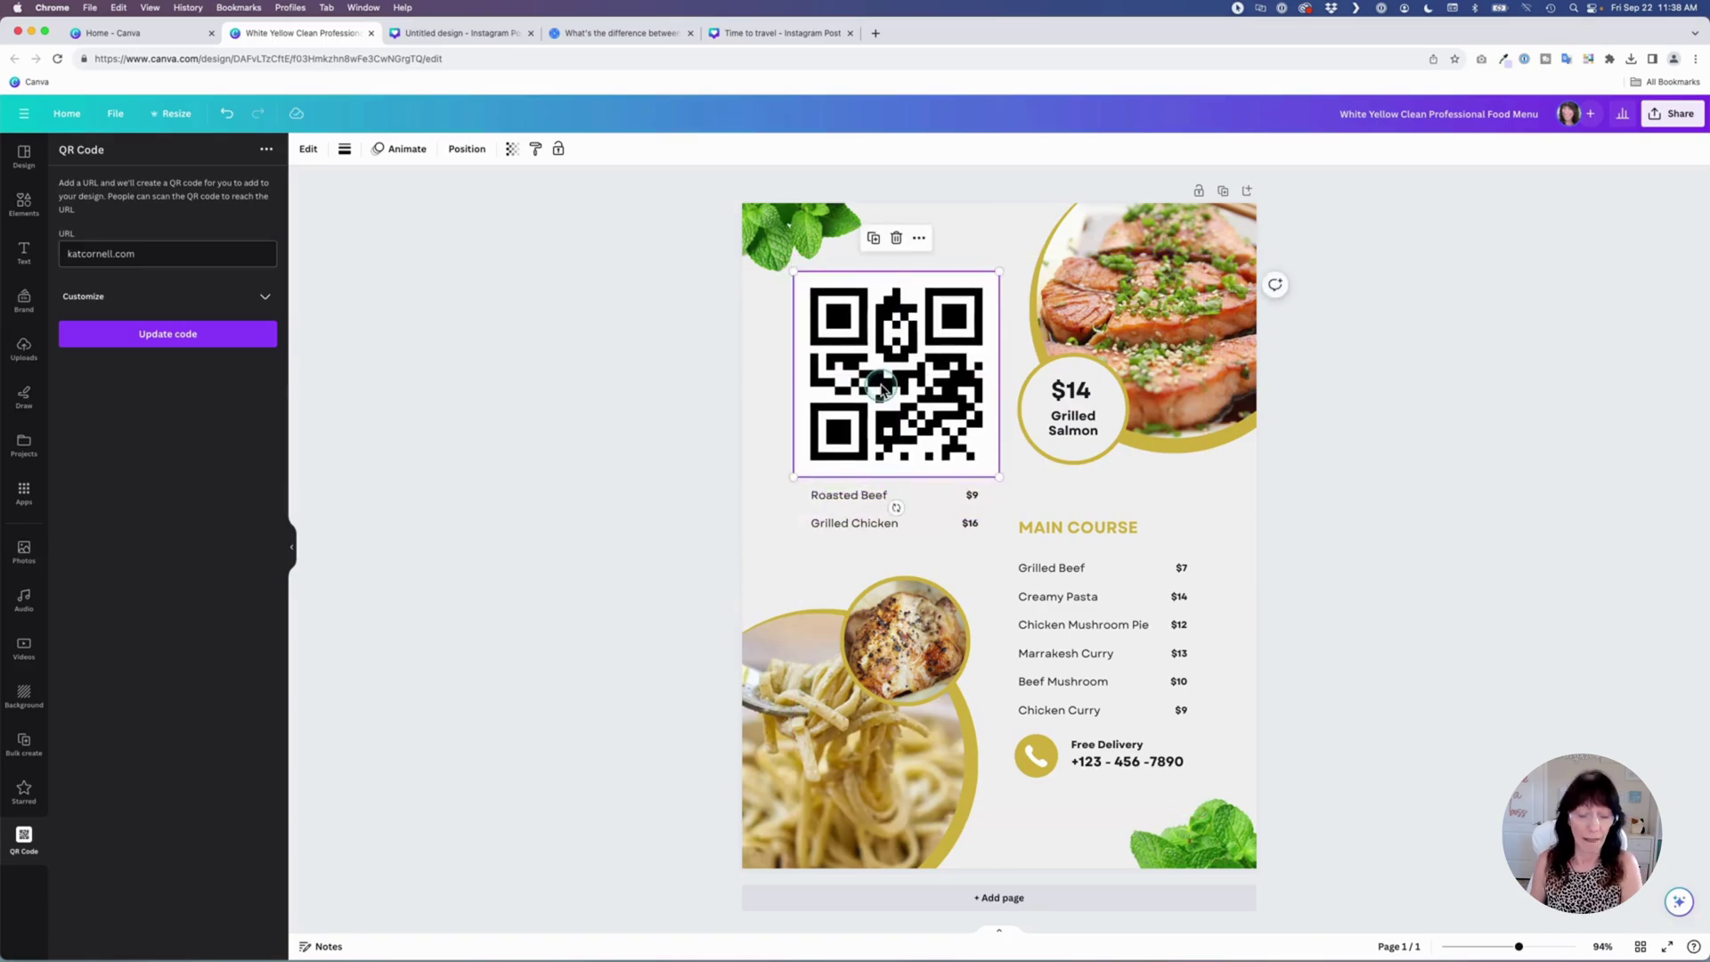
Recolour the menu QR code teal (#008080) and shrink it to the bottom beside Free Delivery
{"action": "left_click", "coordinate": [124, 298]}
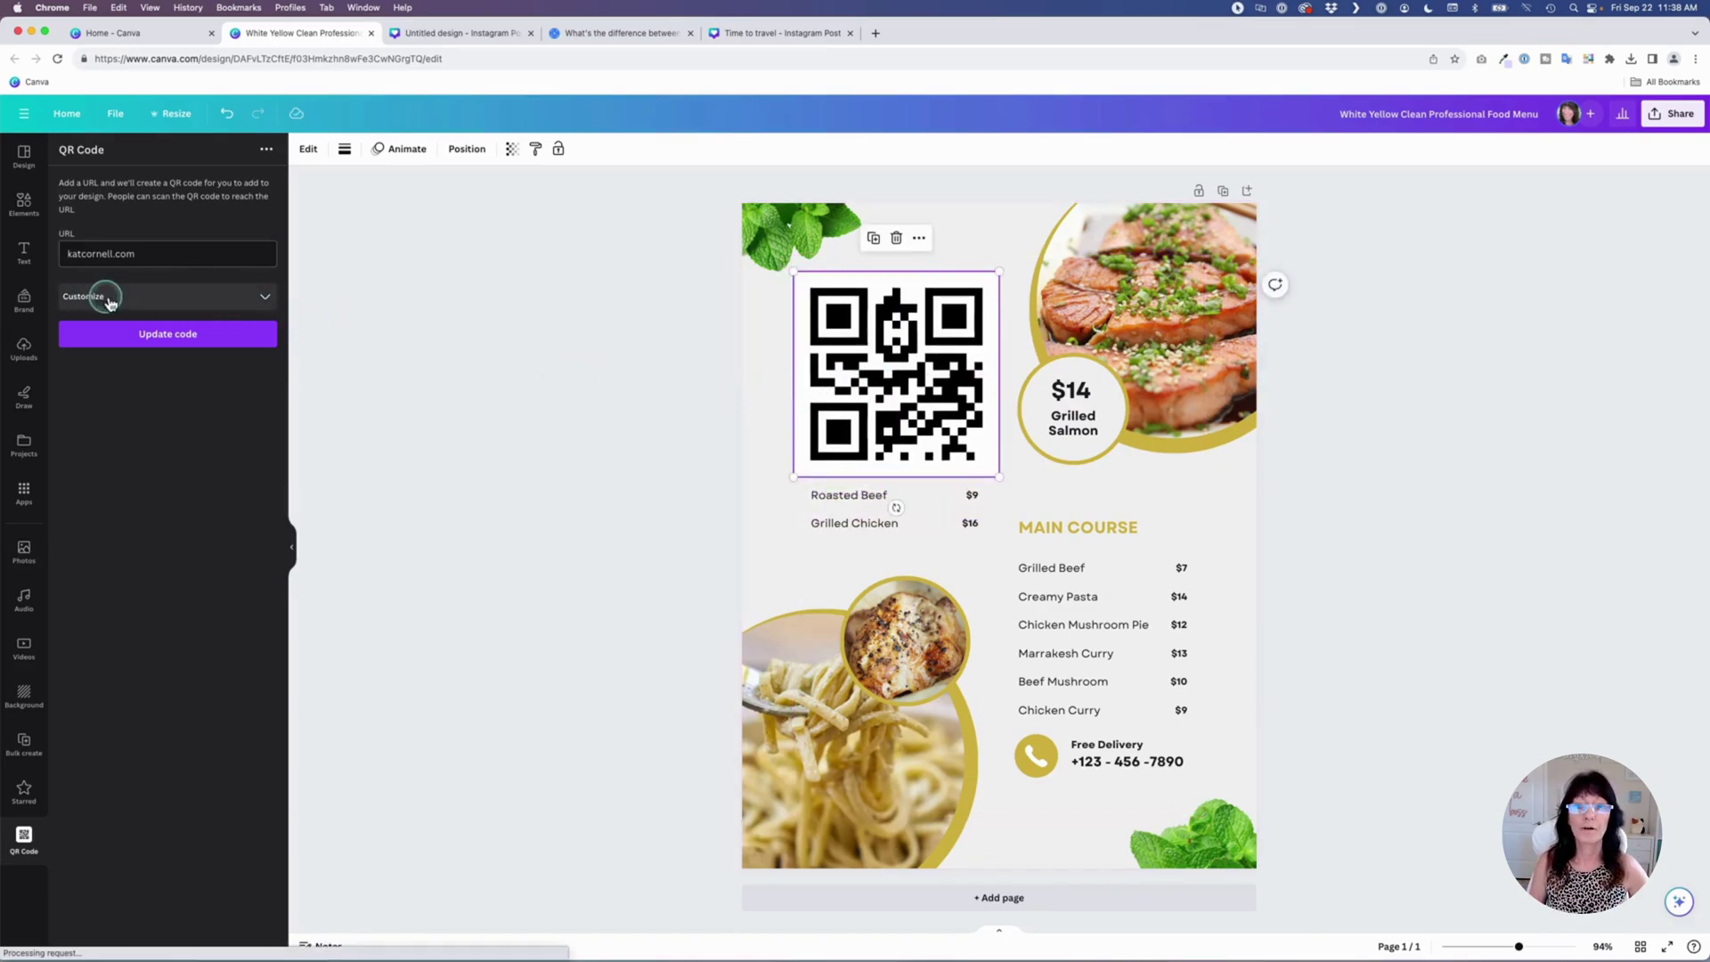
{"action": "left_click", "coordinate": [266, 300]}
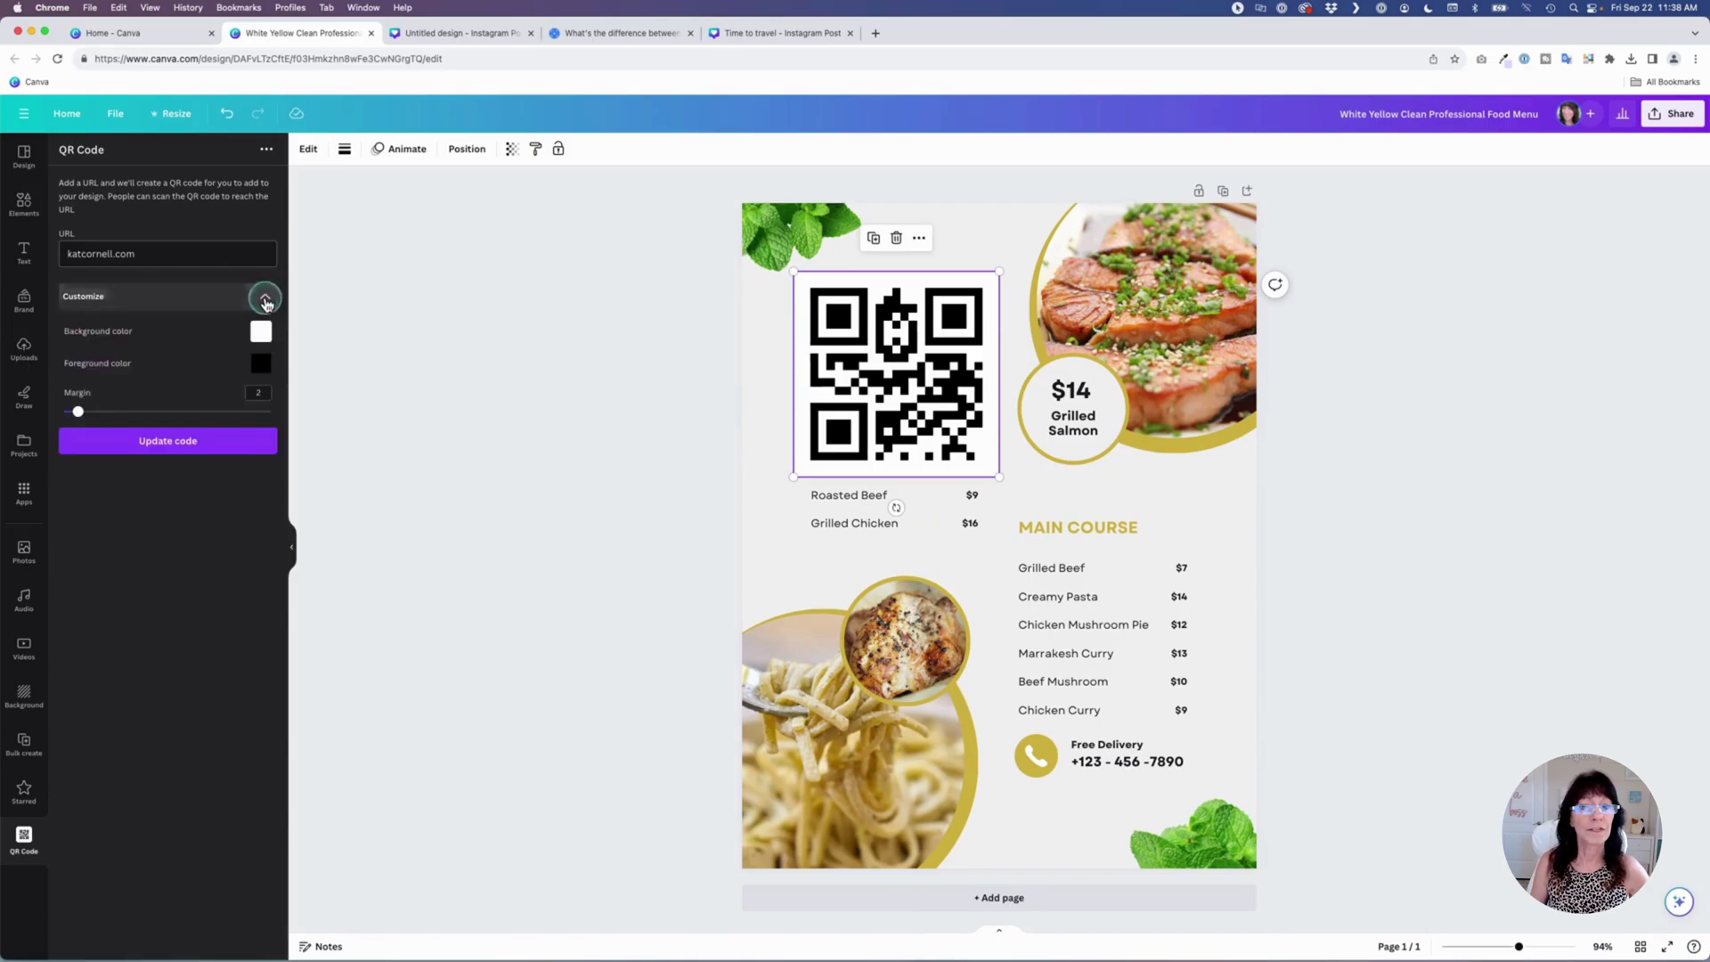
{"action": "left_click", "coordinate": [261, 332]}
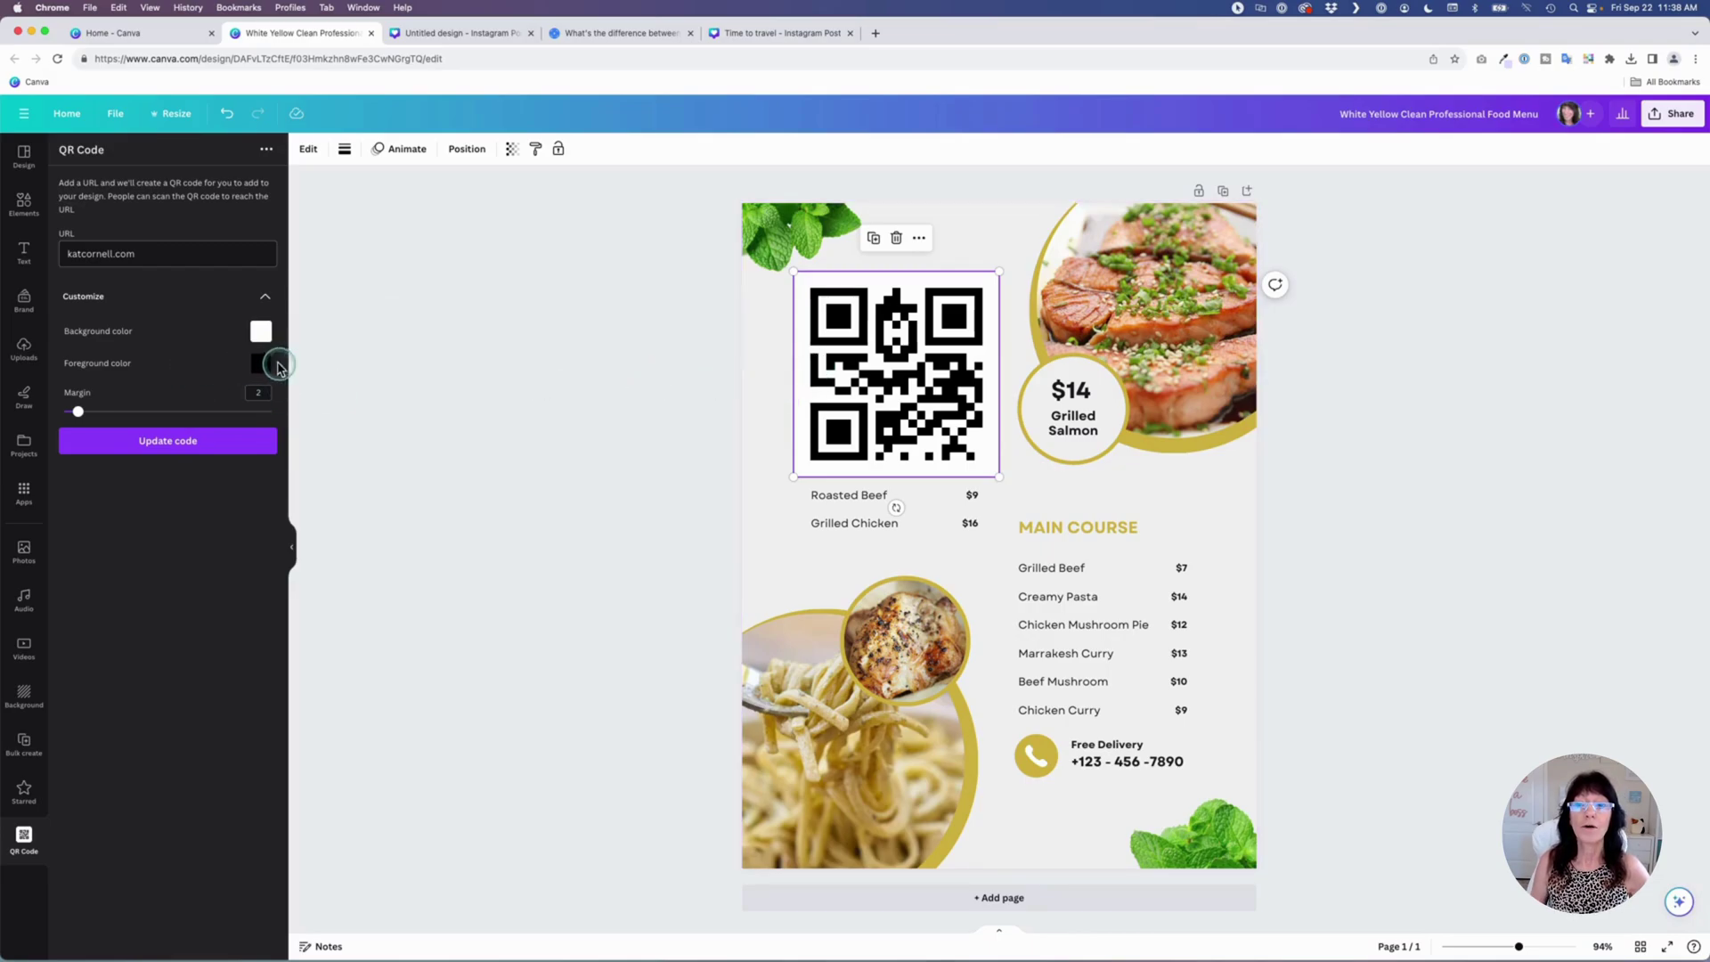
{"action": "left_click", "coordinate": [262, 368]}
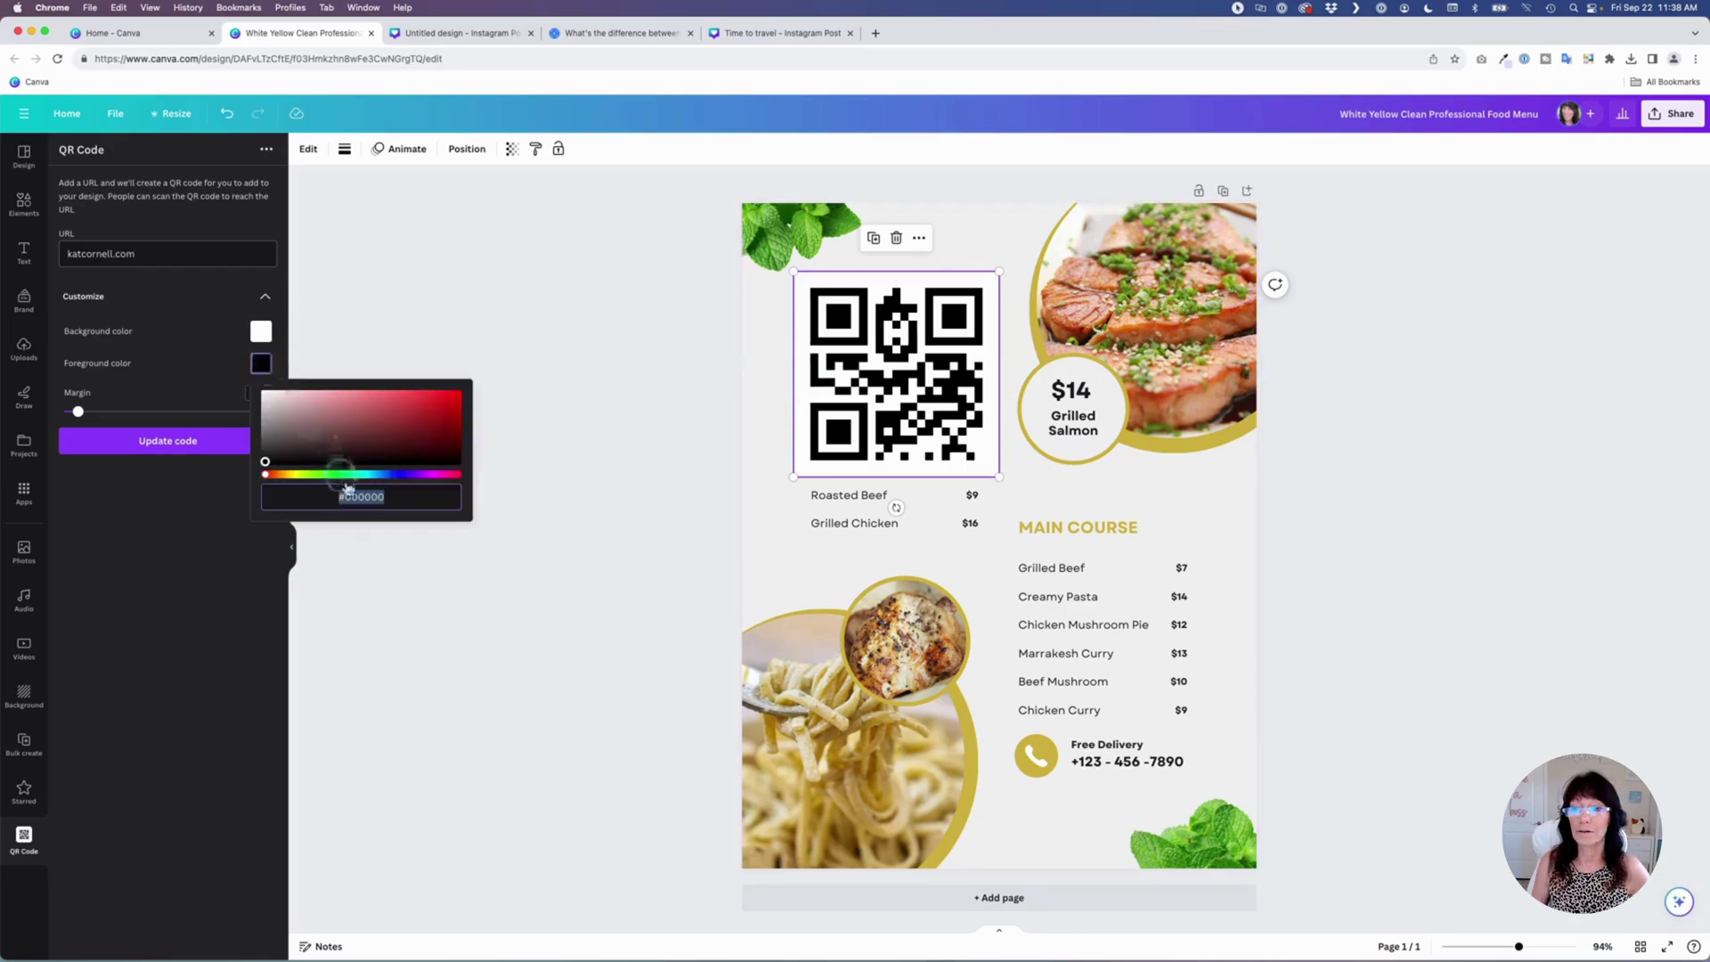
{"action": "left_click", "coordinate": [364, 497]}
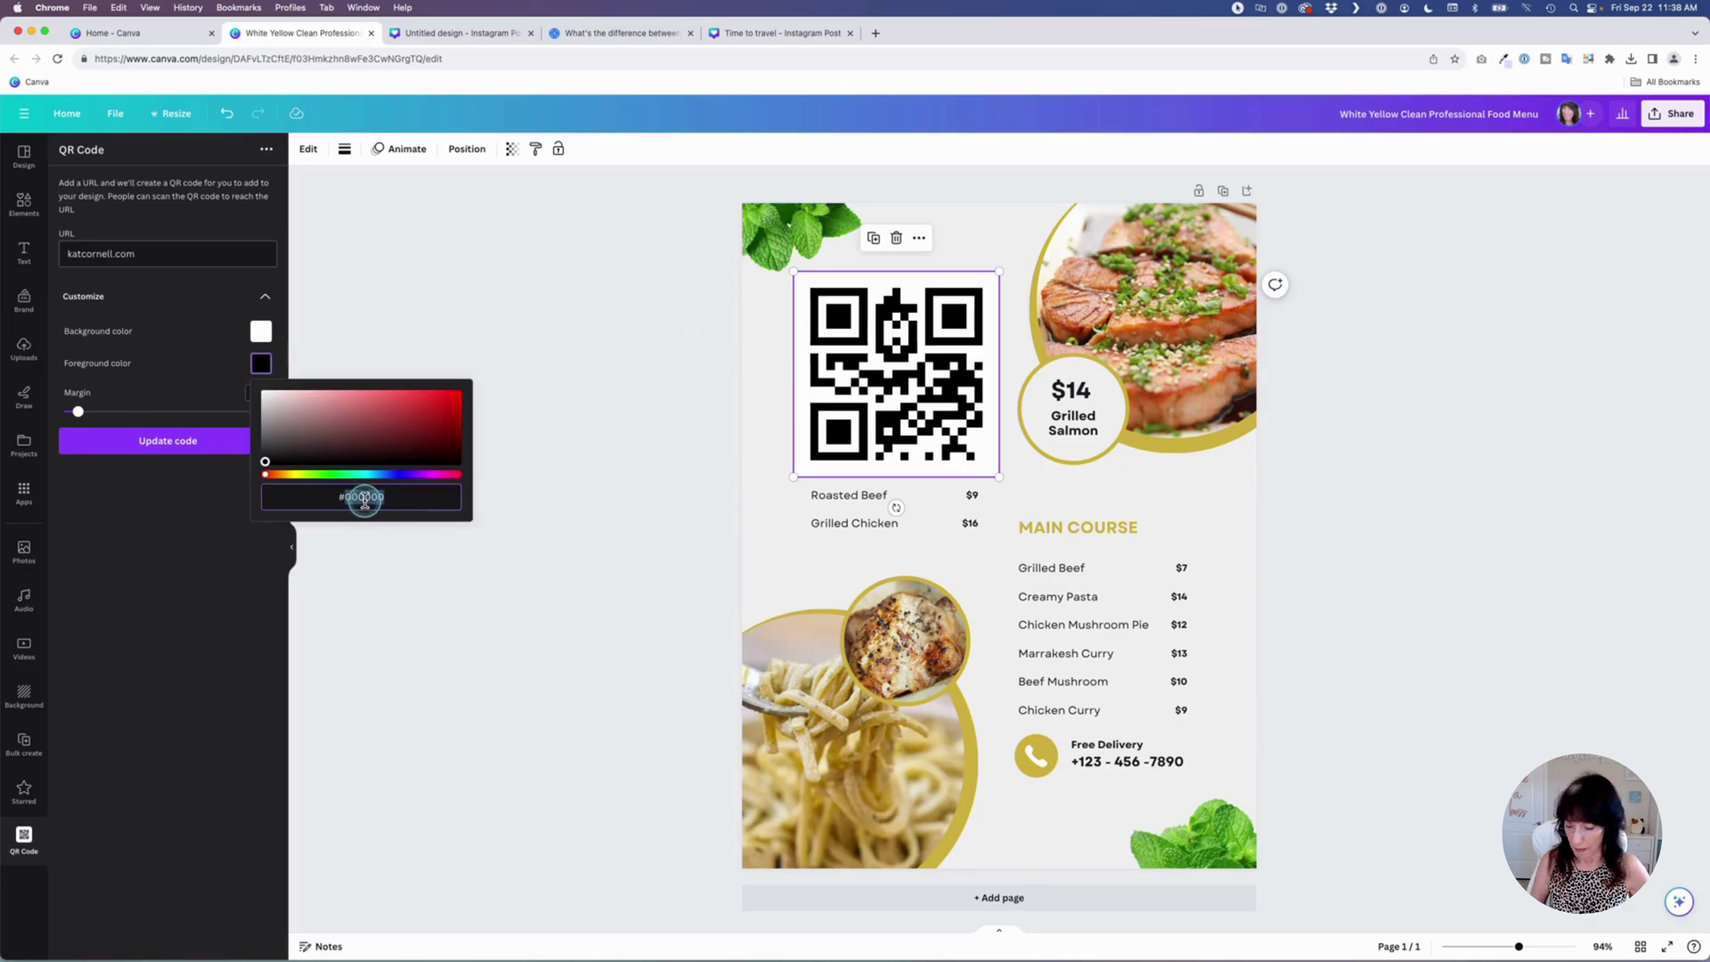
{"action": "type", "text": "#008080"}
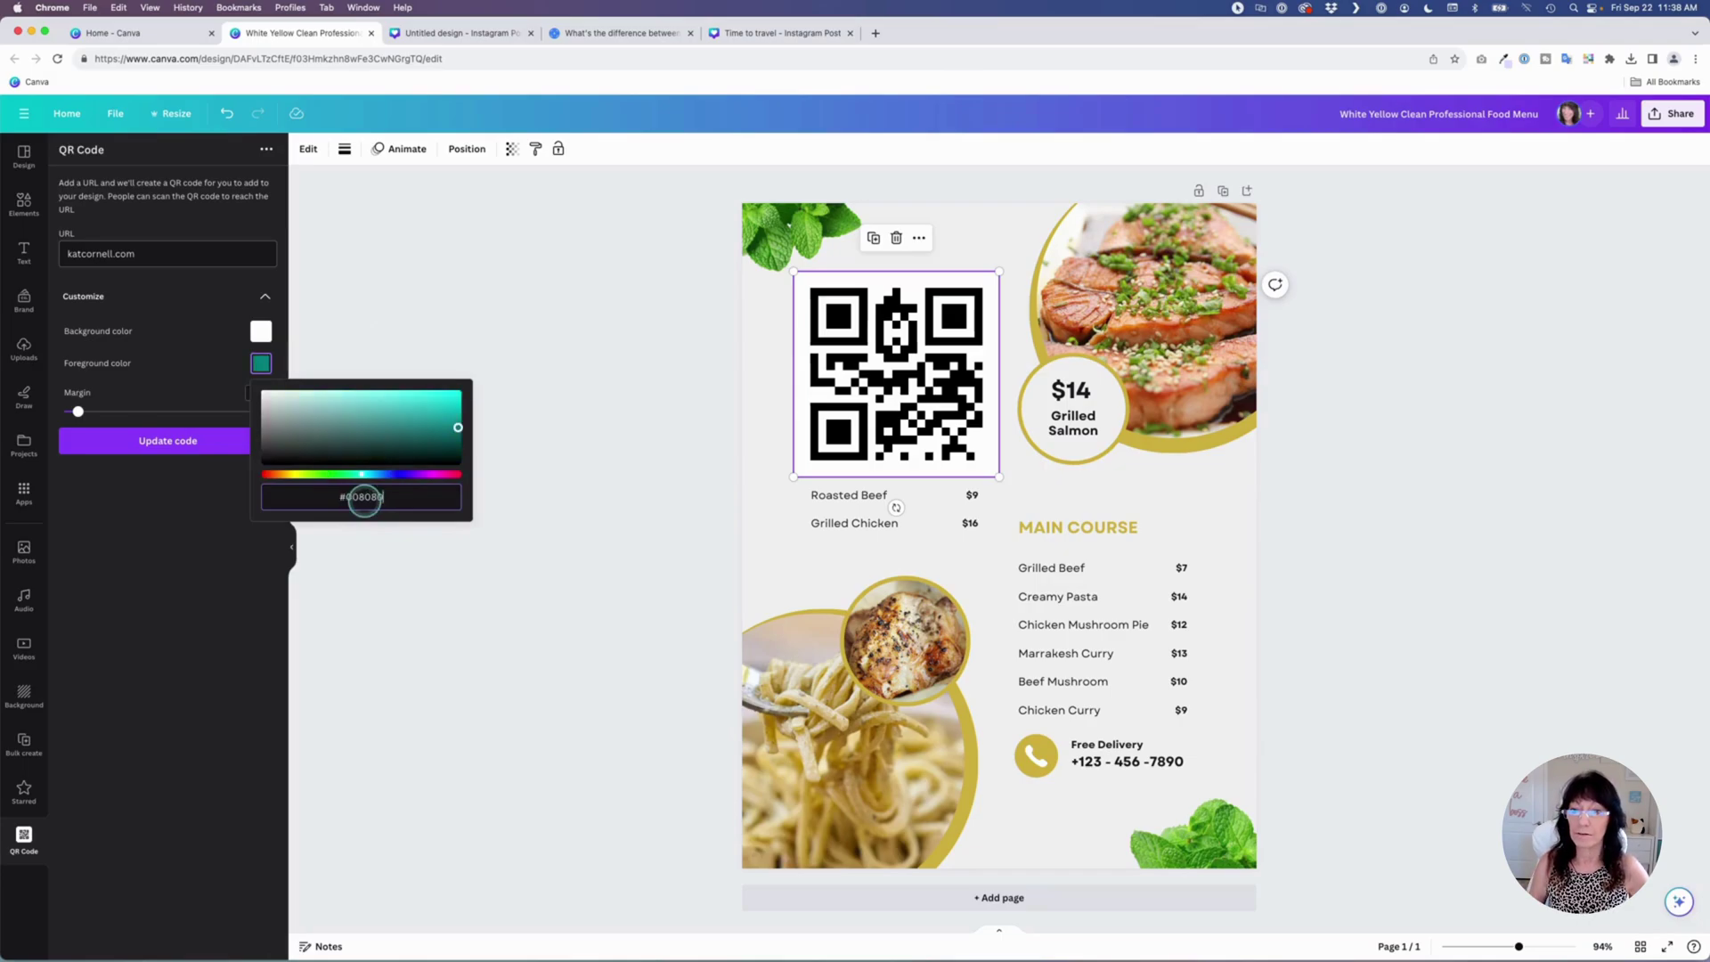
{"action": "left_click", "coordinate": [214, 445]}
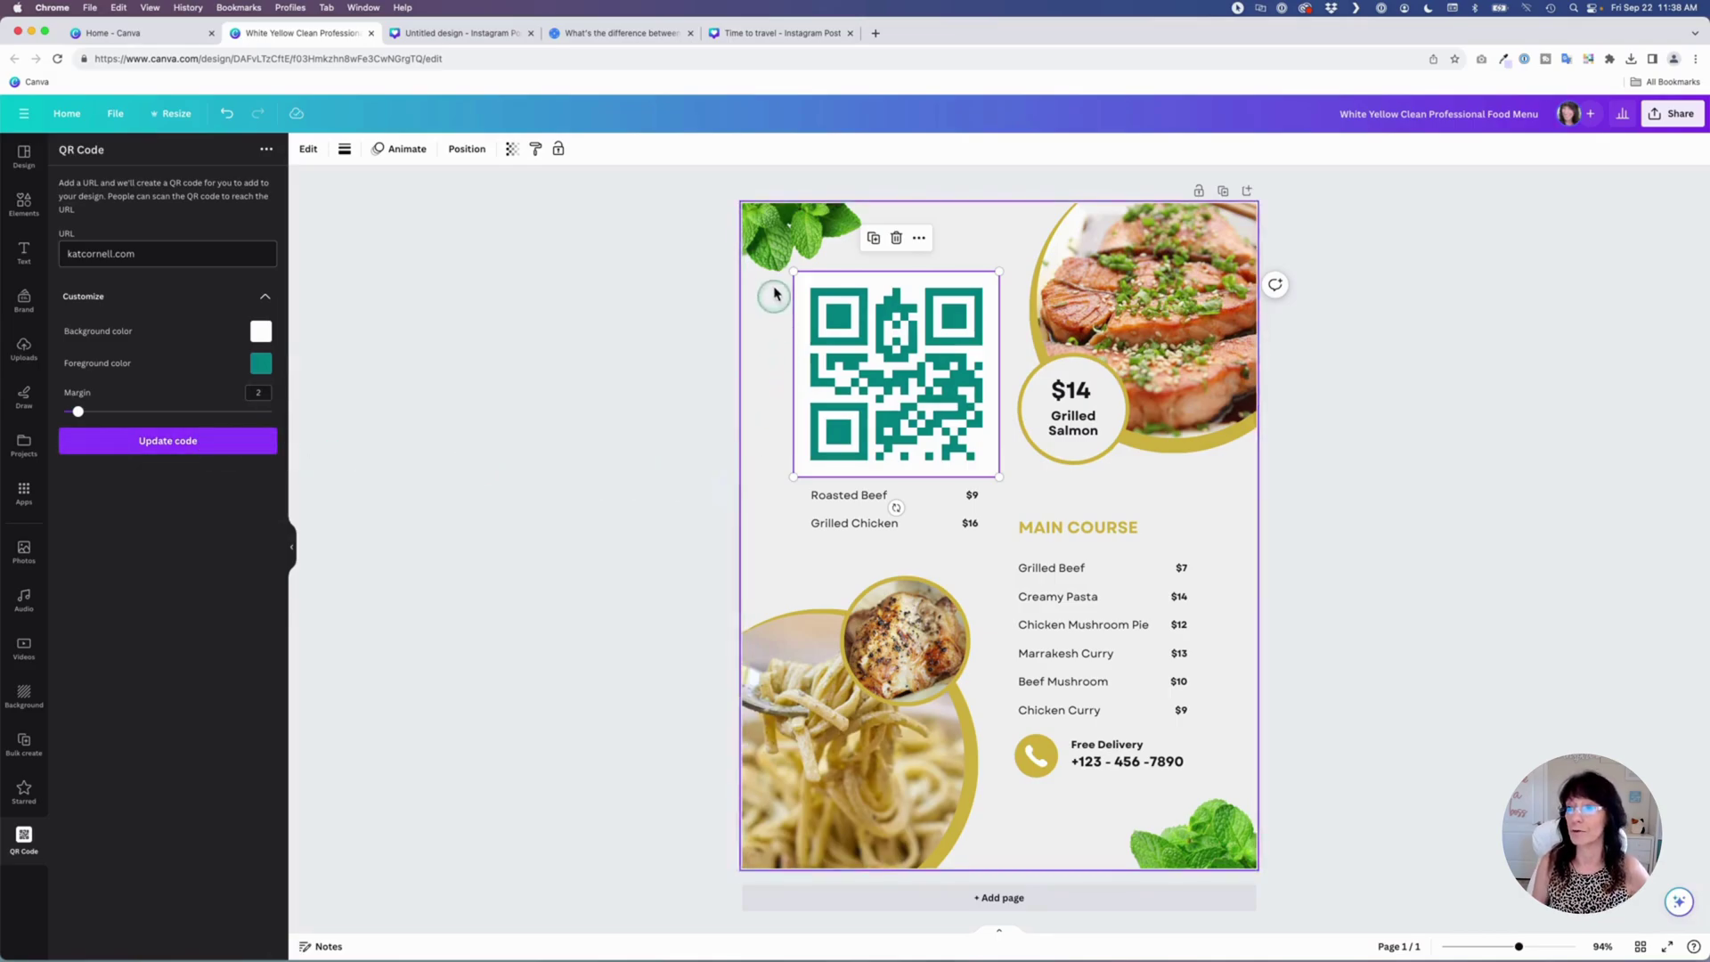
{"action": "mouse_move", "coordinate": [795, 272]}
{"action": "left_mouse_down"}
{"action": "mouse_move", "coordinate": [945, 425]}
{"action": "mouse_move", "coordinate": [1041, 823]}
{"action": "left_mouse_up"}
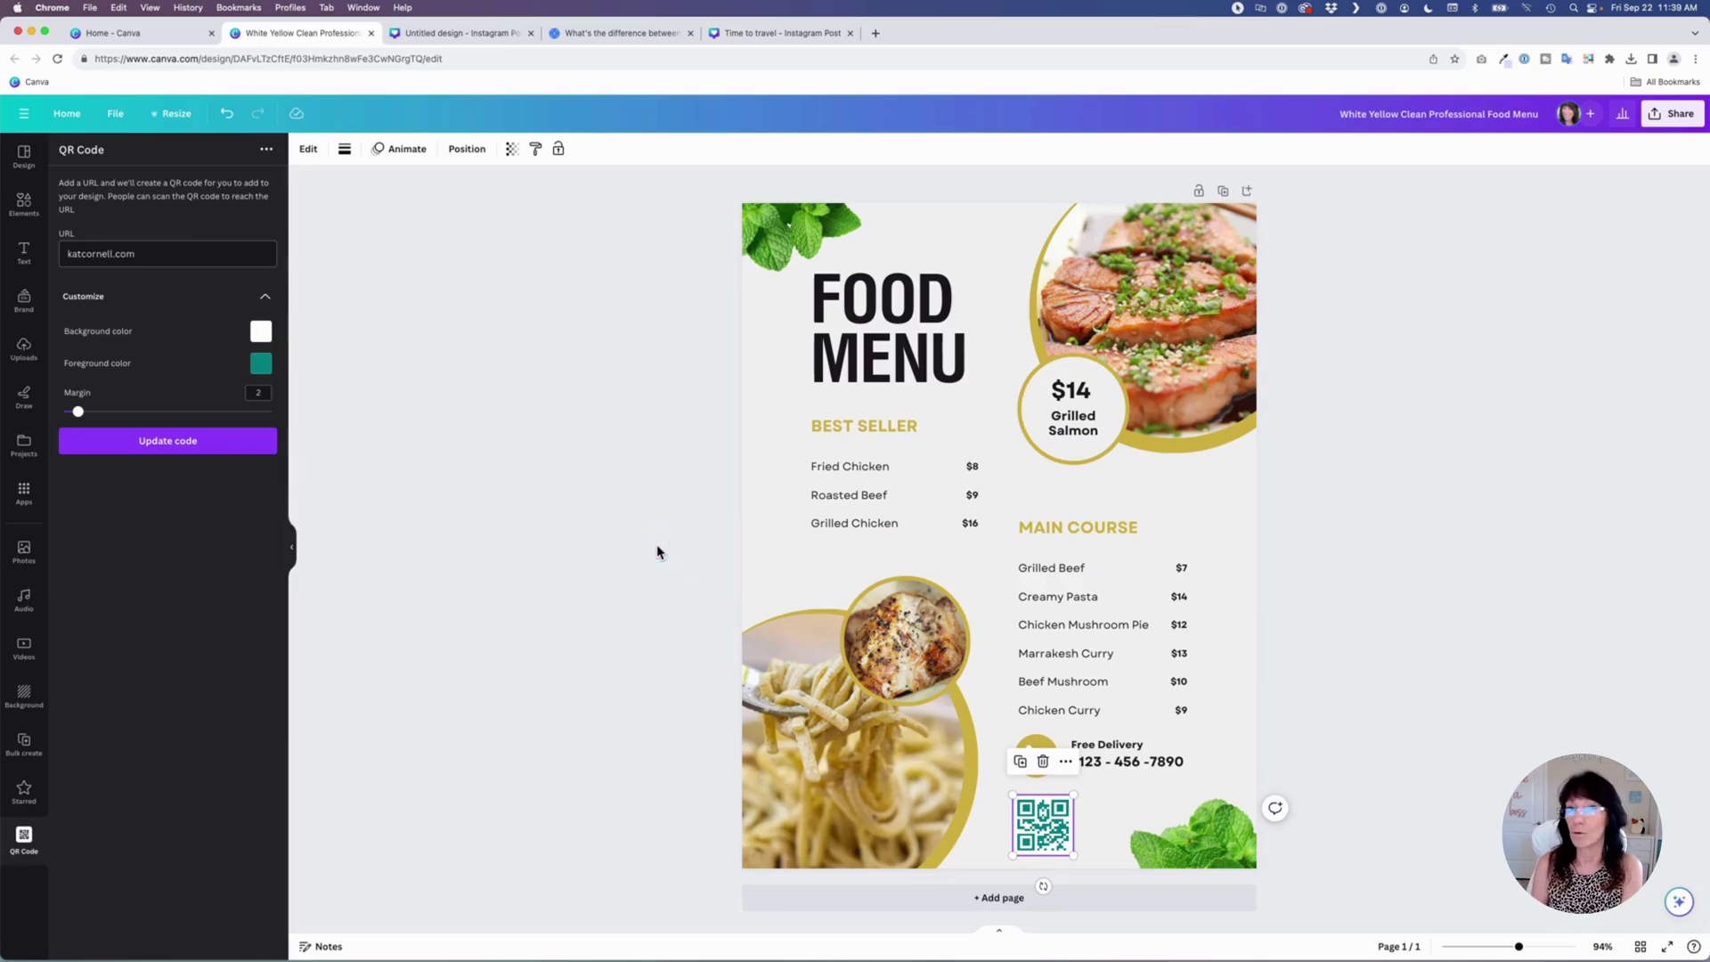
{"action": "left_click", "coordinate": [655, 547]}
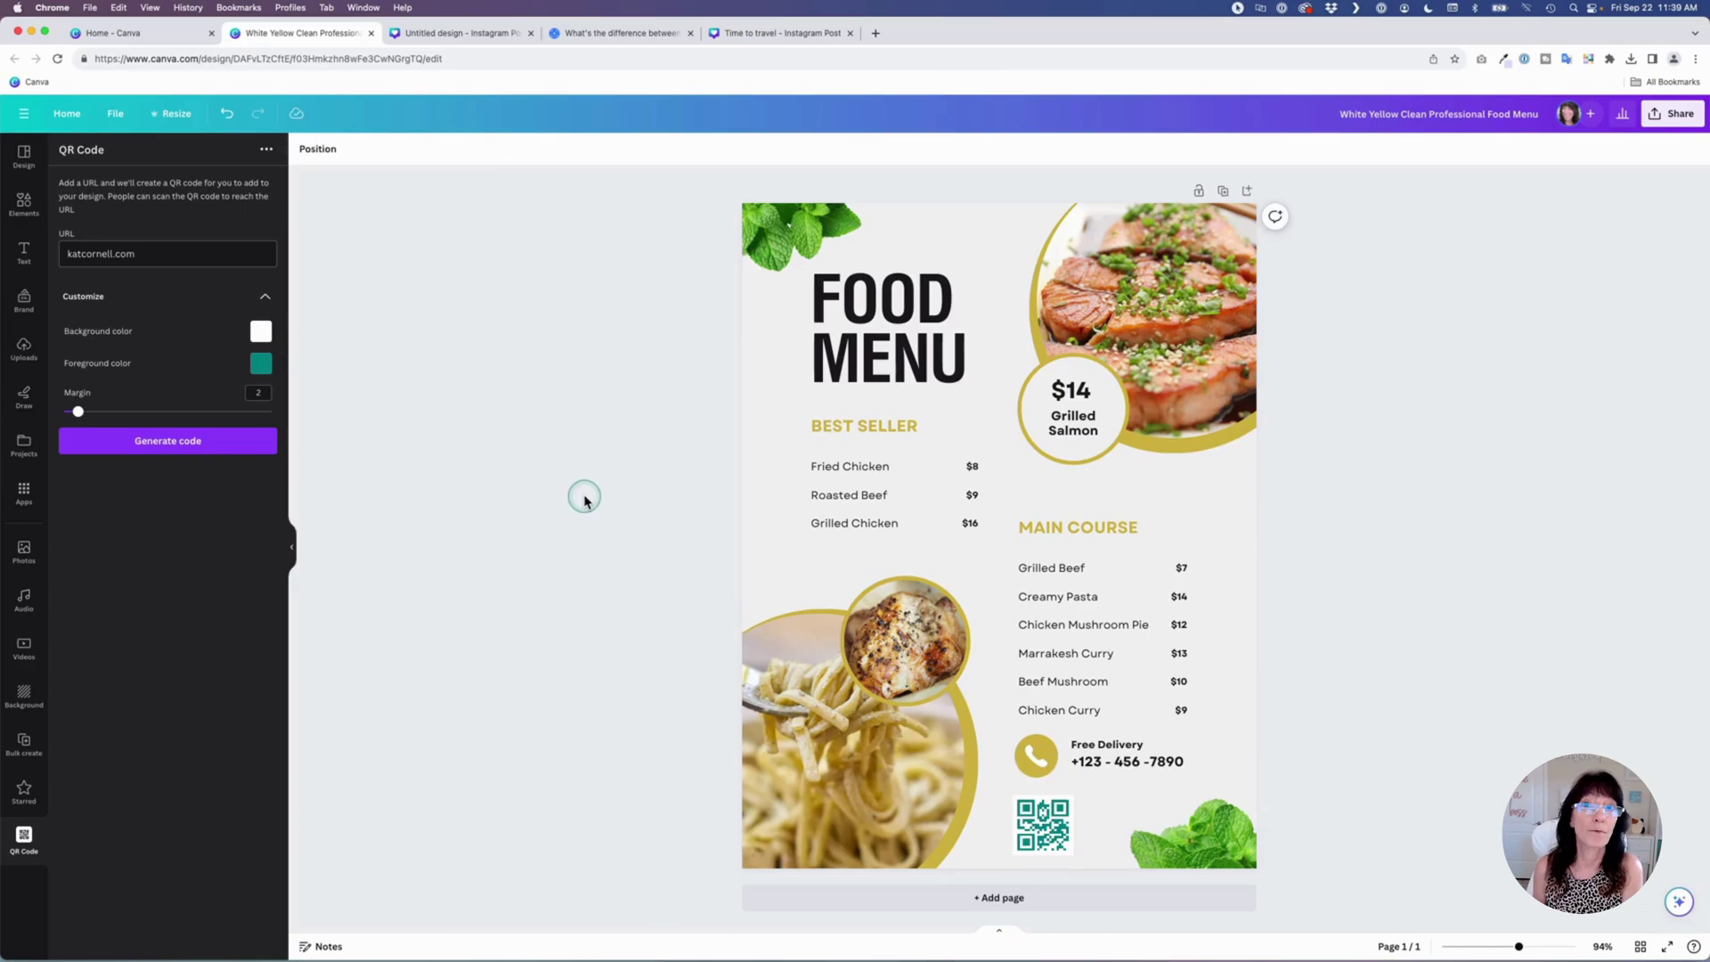
Go to the blank Instagram post and launch the Dynamic QR Codes app
{"action": "left_click", "coordinate": [450, 34]}
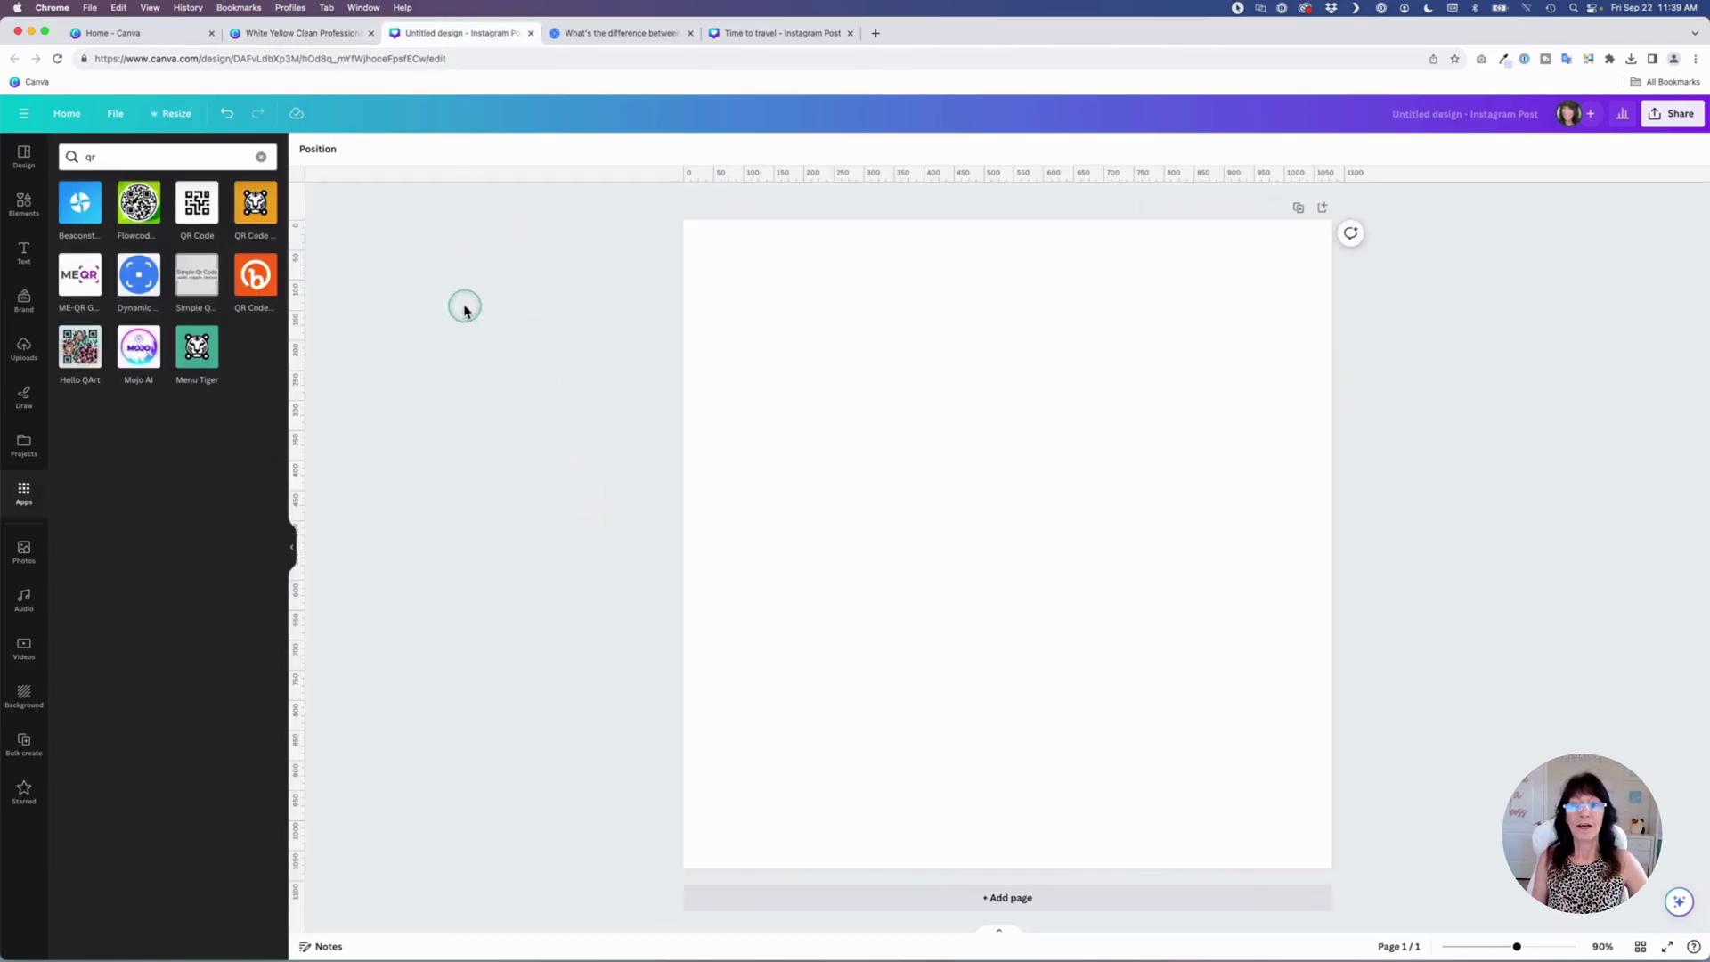
{"action": "left_click", "coordinate": [140, 283]}
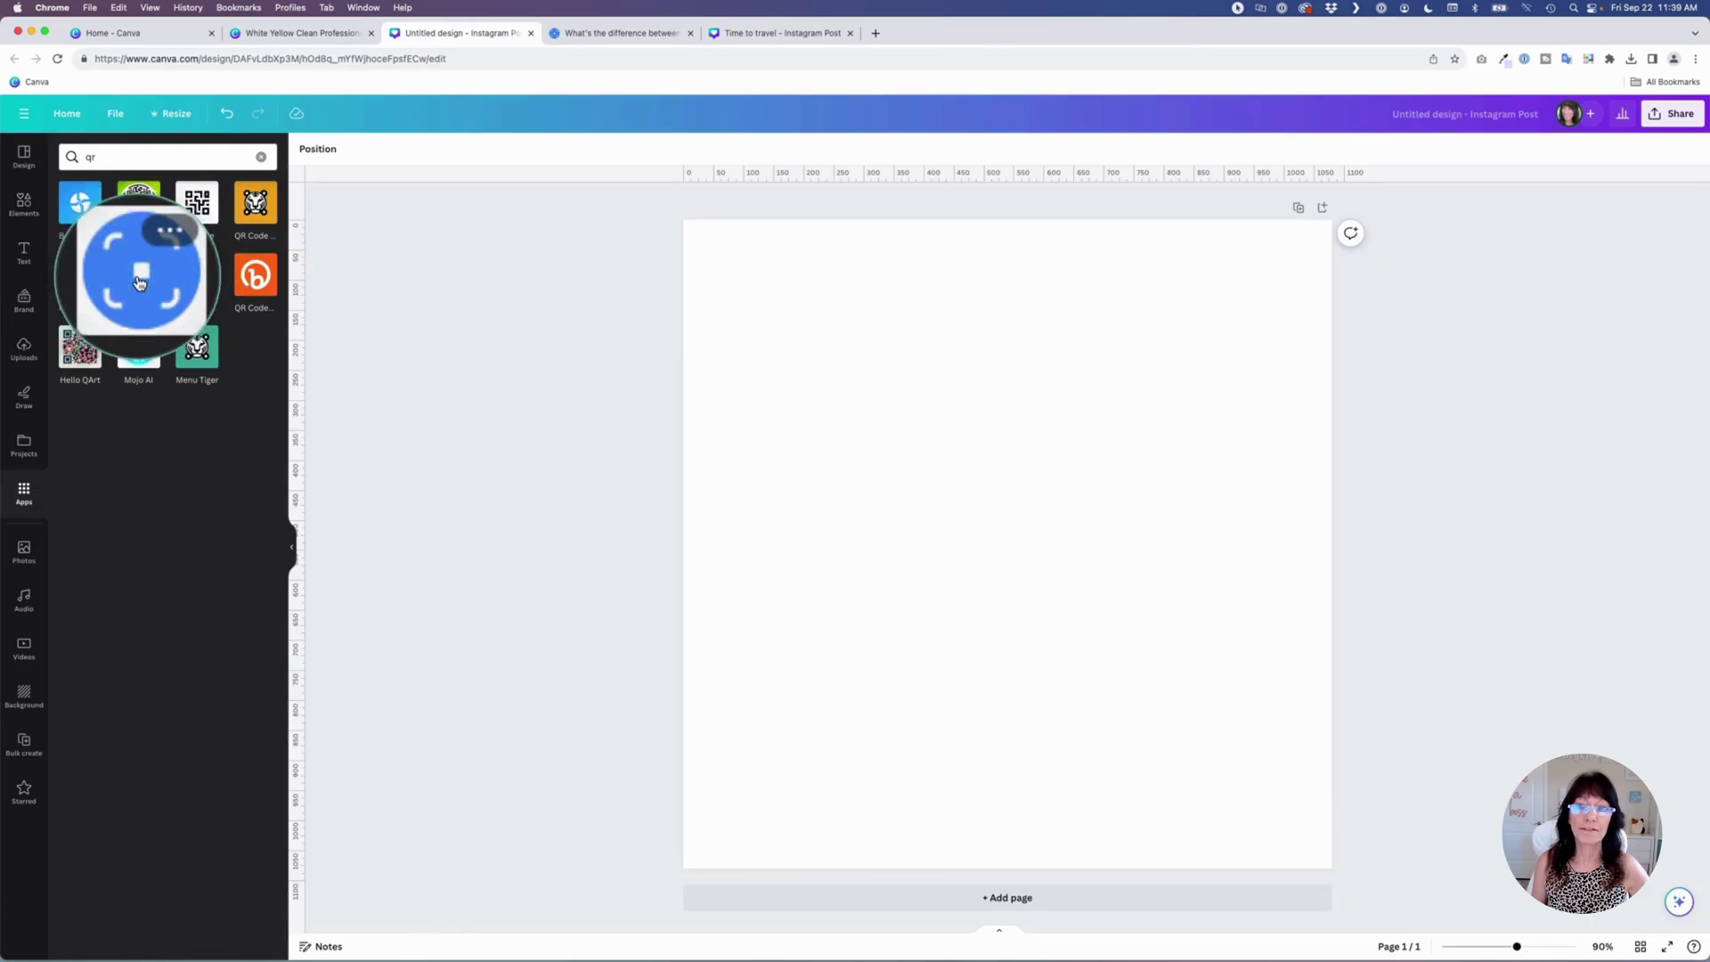
{"action": "left_click", "coordinate": [148, 264]}
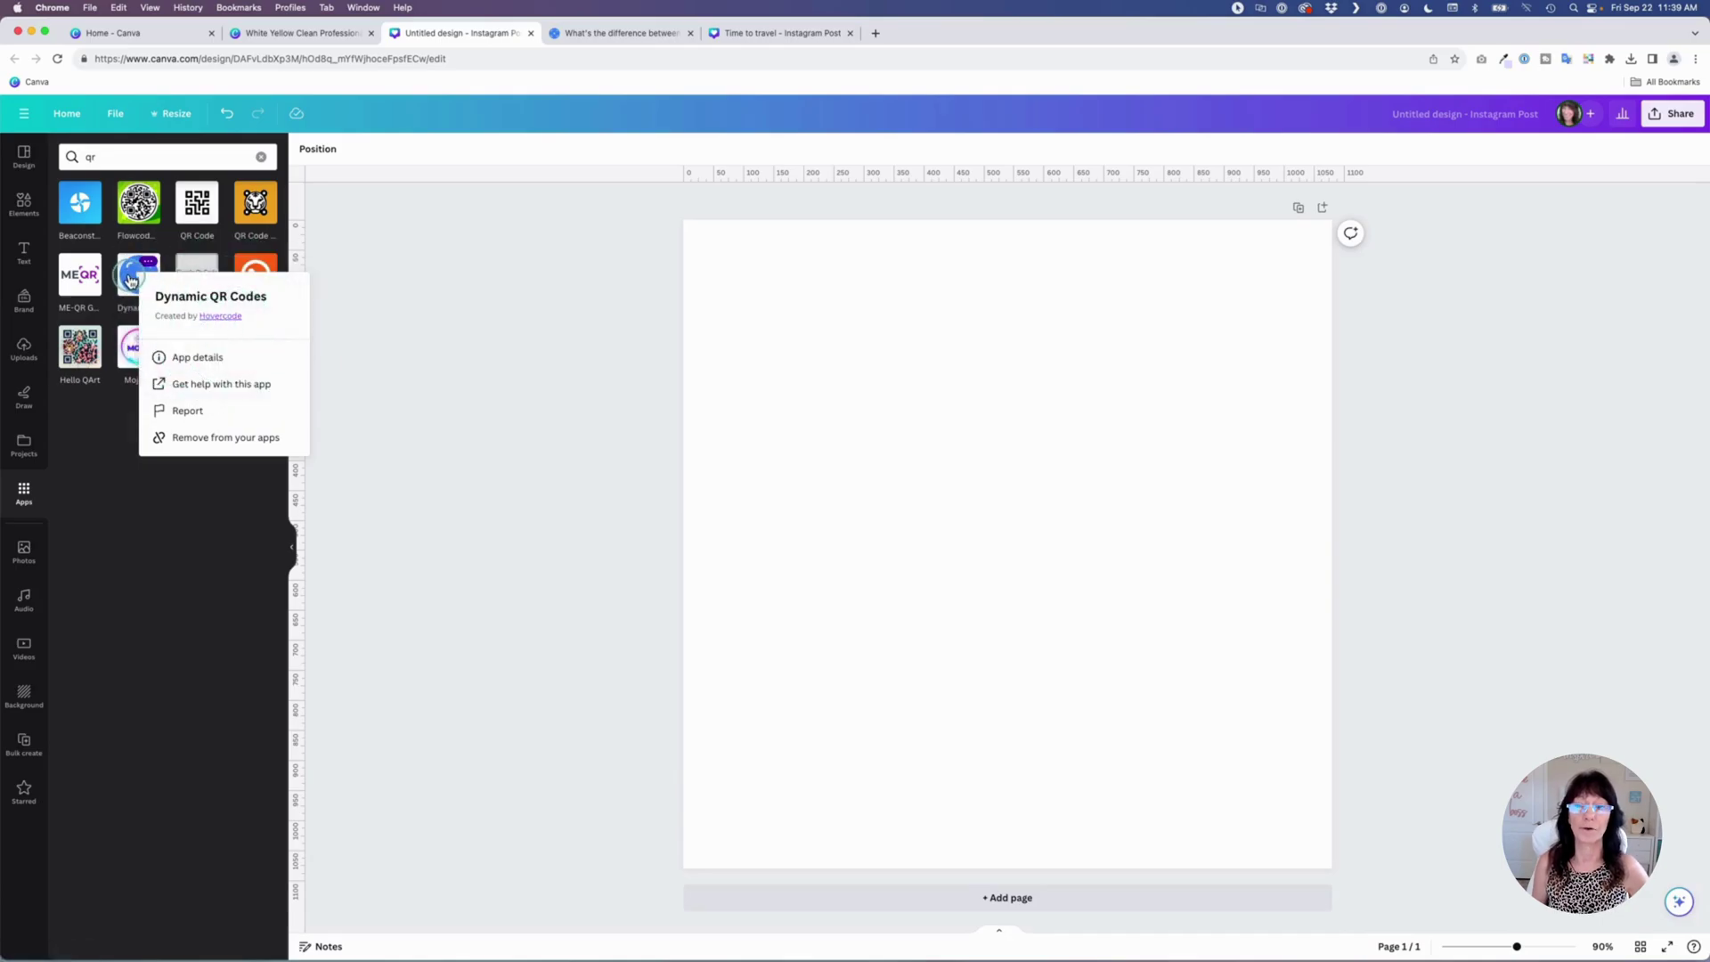
{"action": "left_click", "coordinate": [130, 279]}
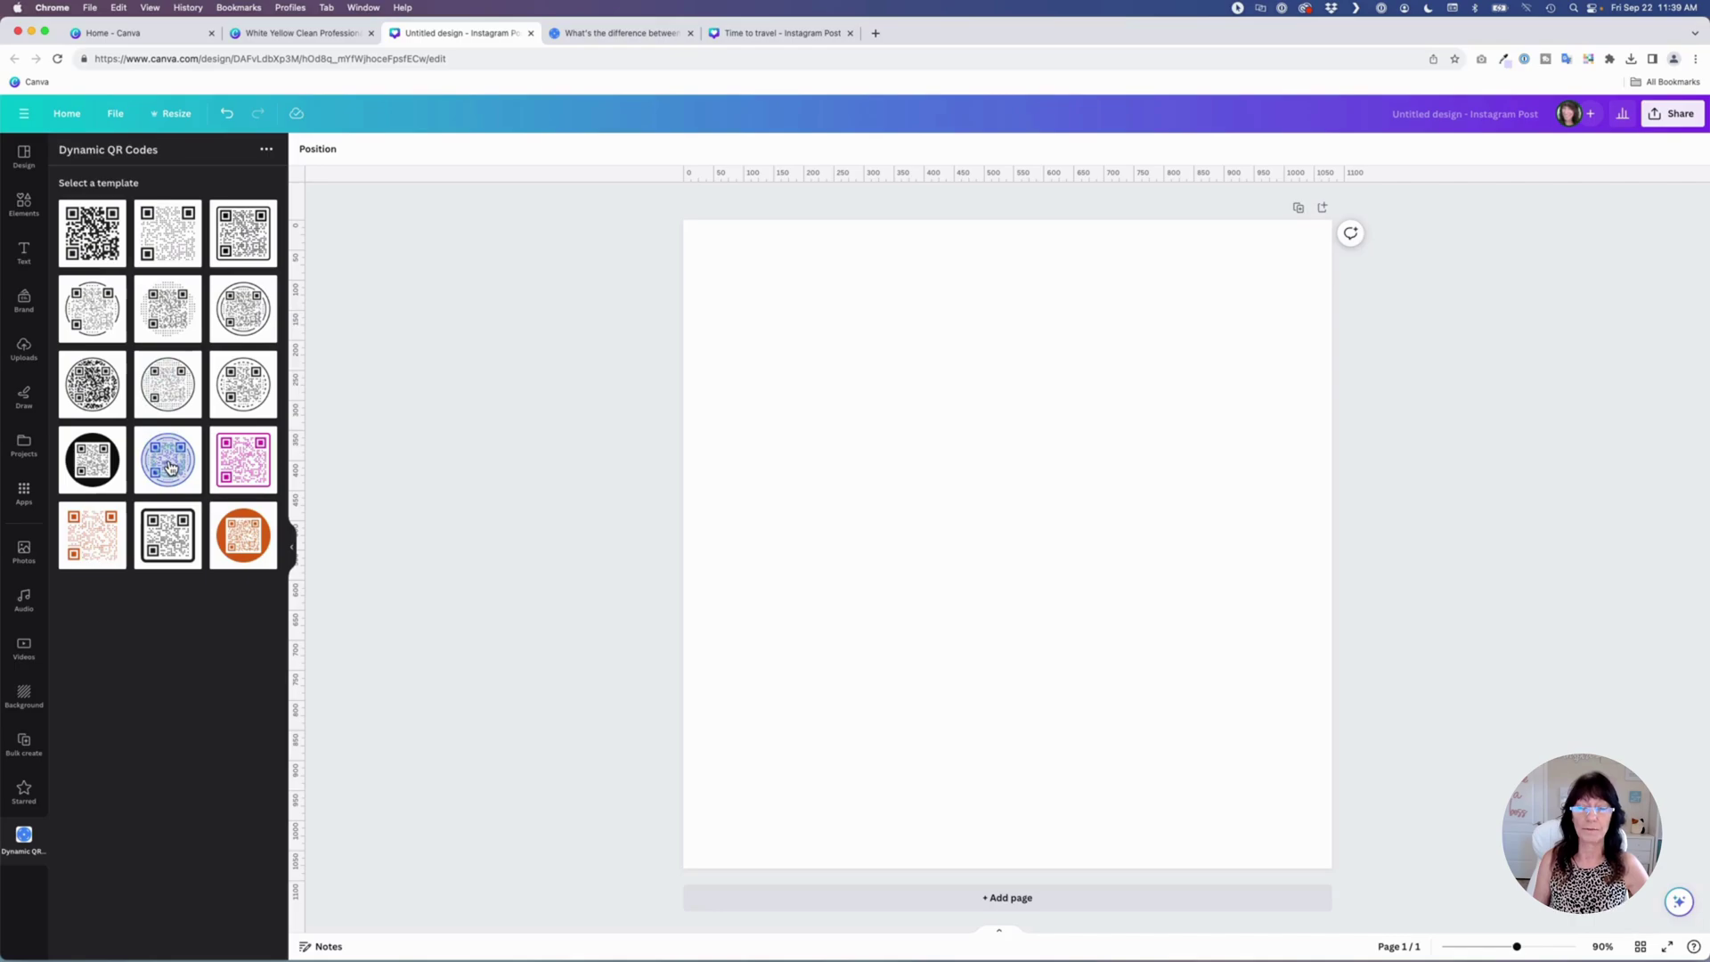
Add a round blue katcornell.com QR code with the third pattern and enlarge it across the post
{"action": "left_click", "coordinate": [167, 460]}
{"action": "left_click", "coordinate": [189, 363]}
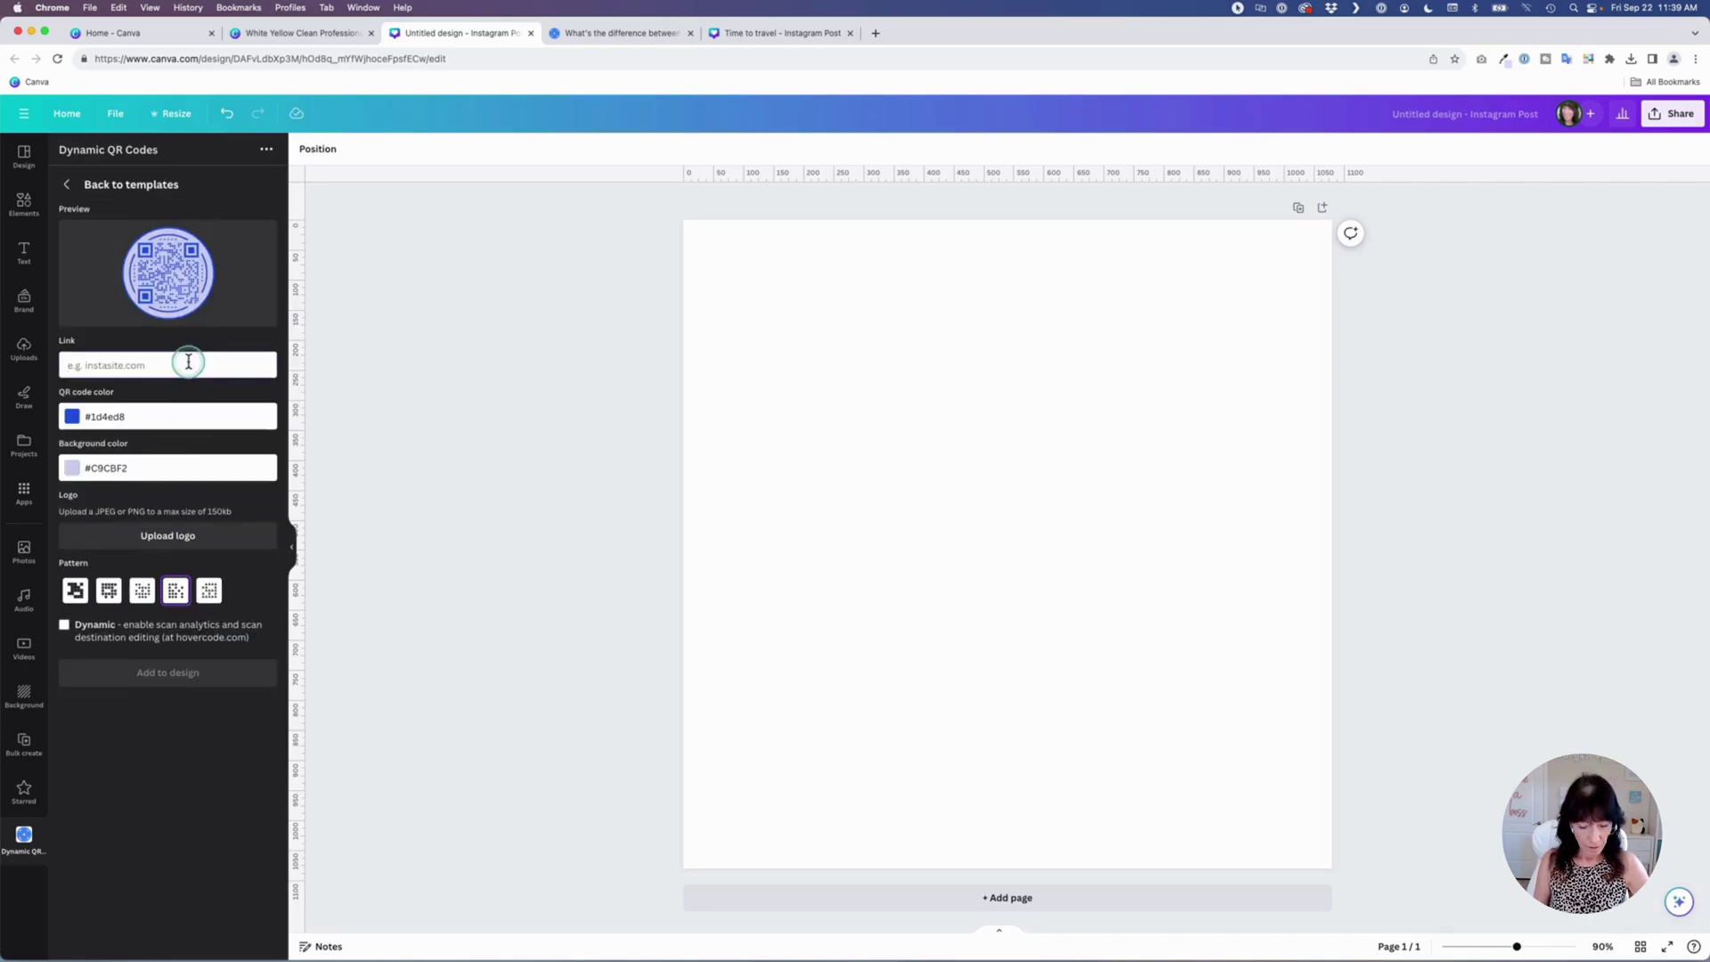
{"action": "type", "text": "katcornell.com"}
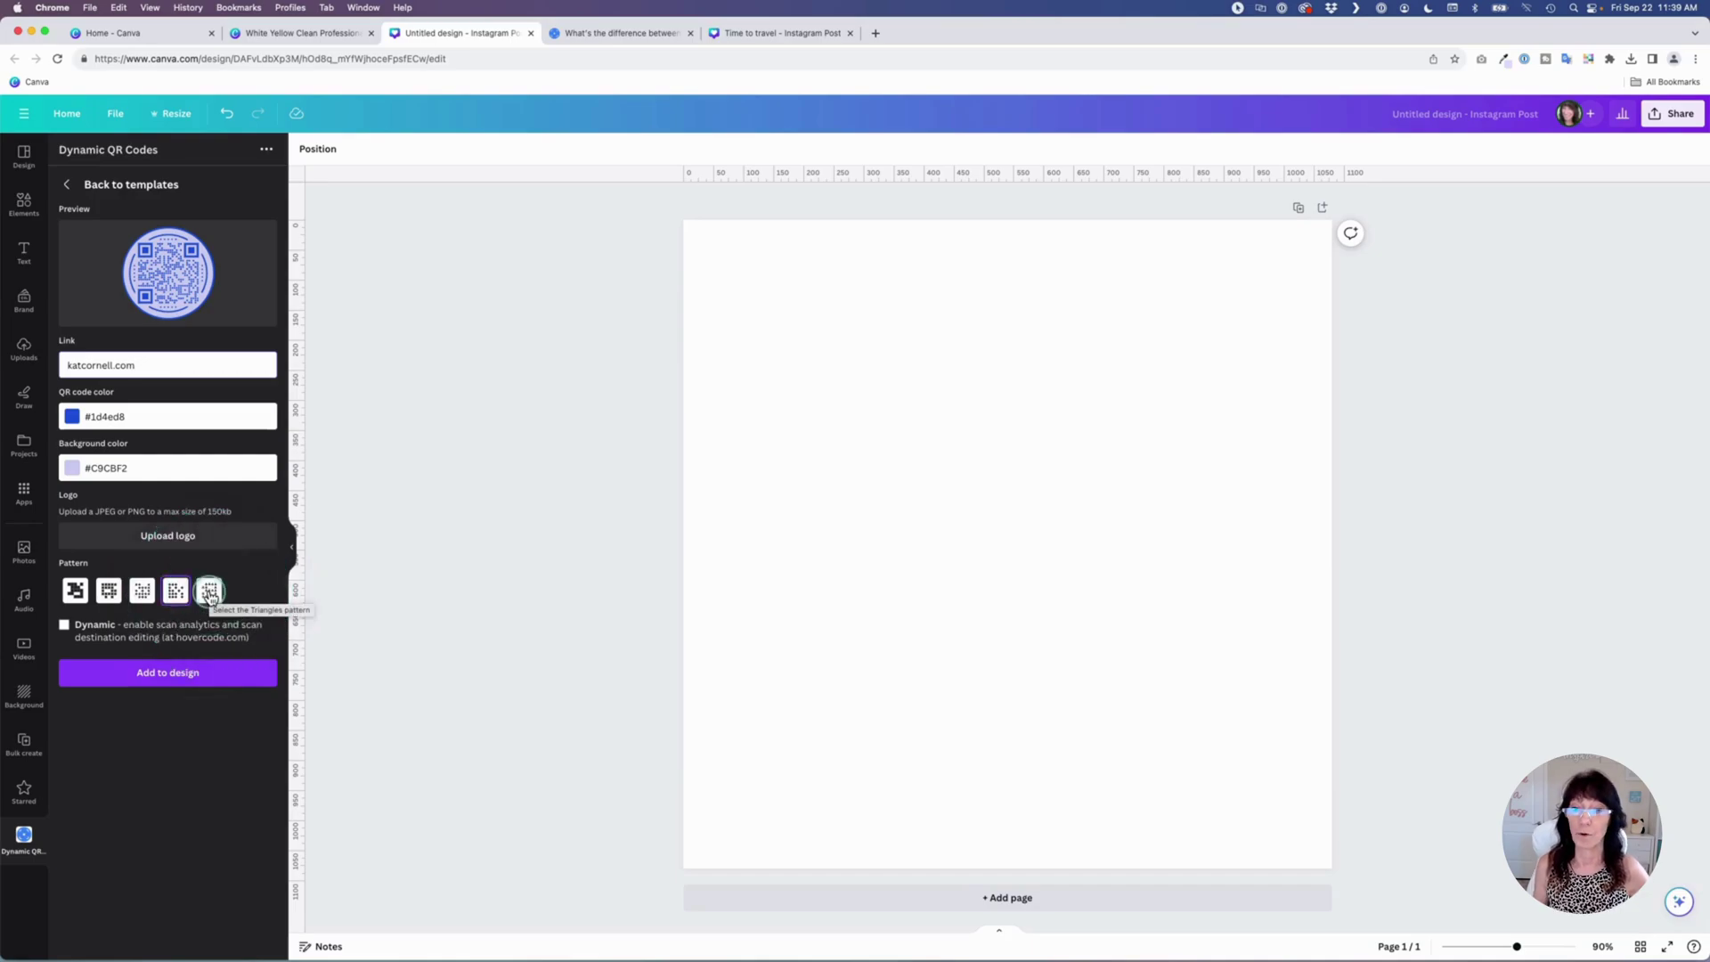
{"action": "left_click", "coordinate": [142, 594]}
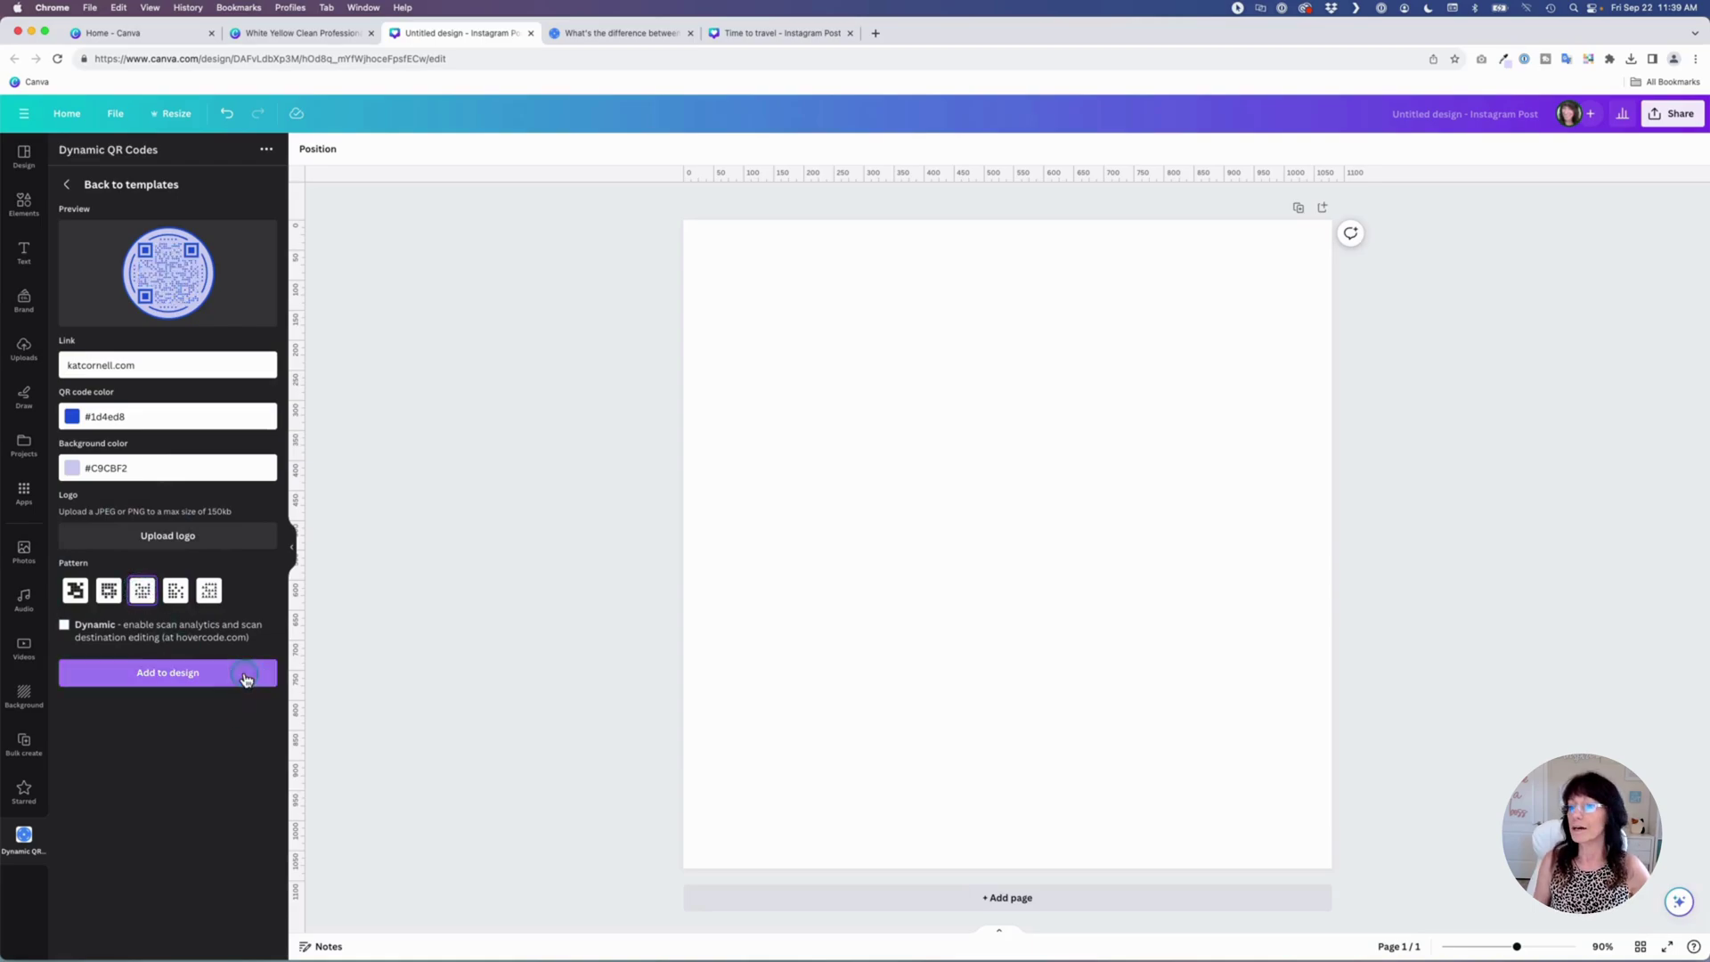
{"action": "left_click", "coordinate": [268, 682]}
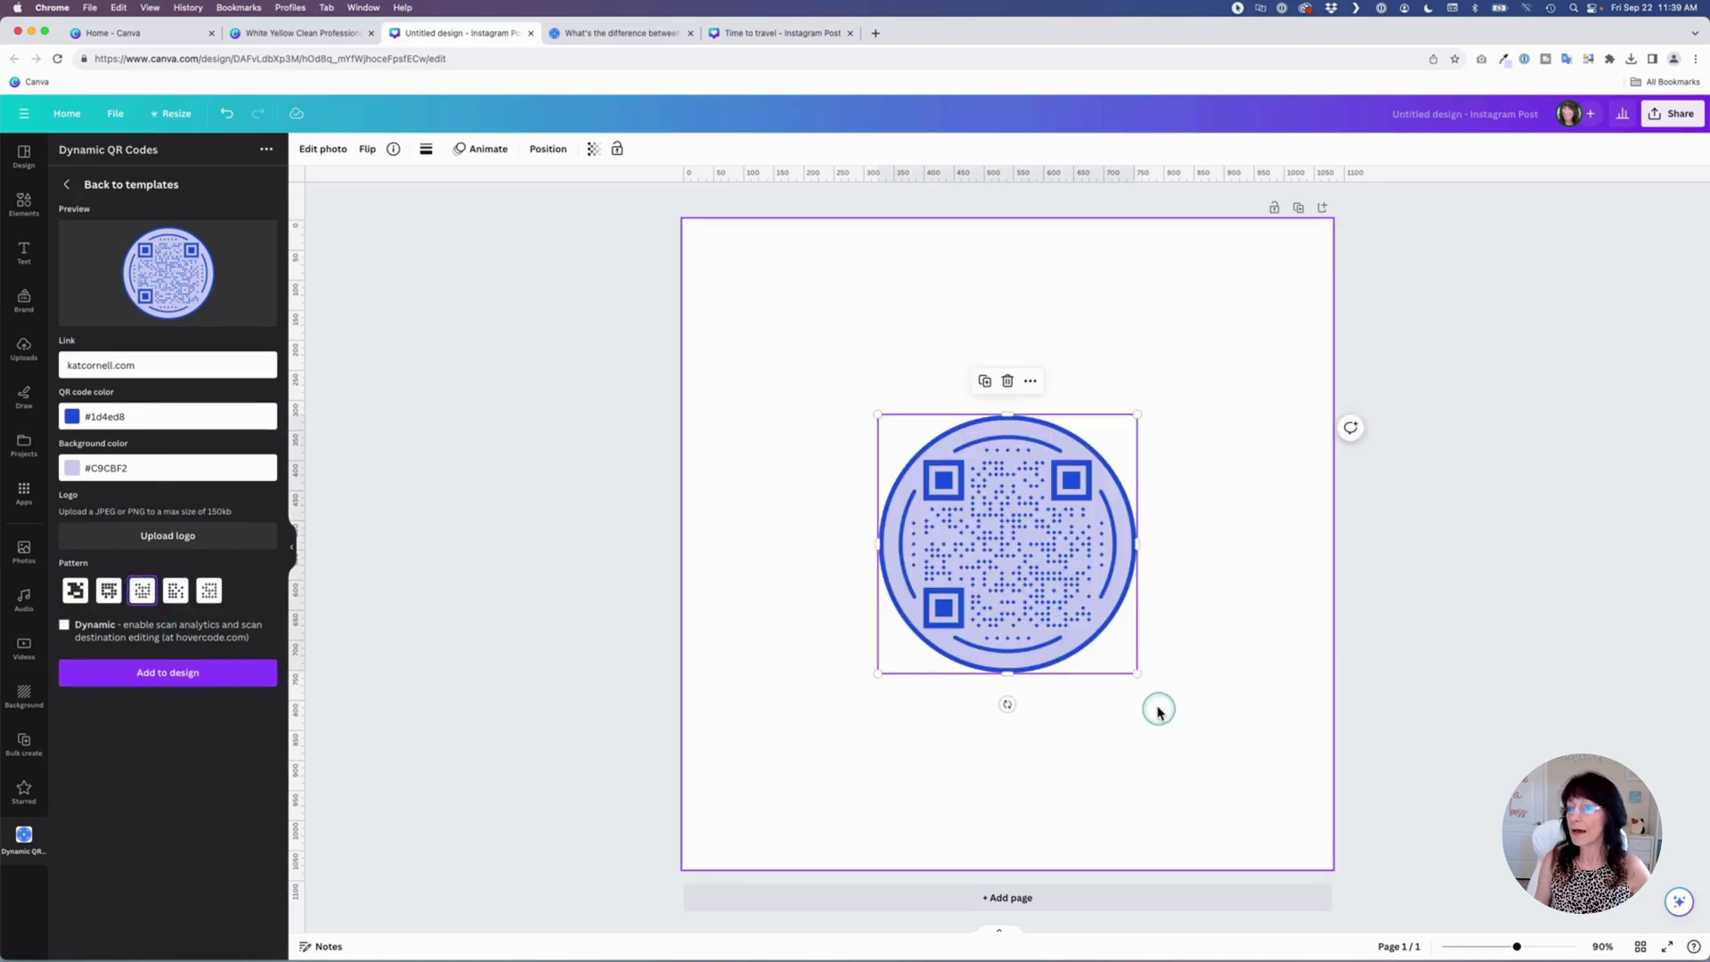
{"action": "left_click_drag", "start_coordinate": [1142, 685], "coordinate": [1289, 825]}
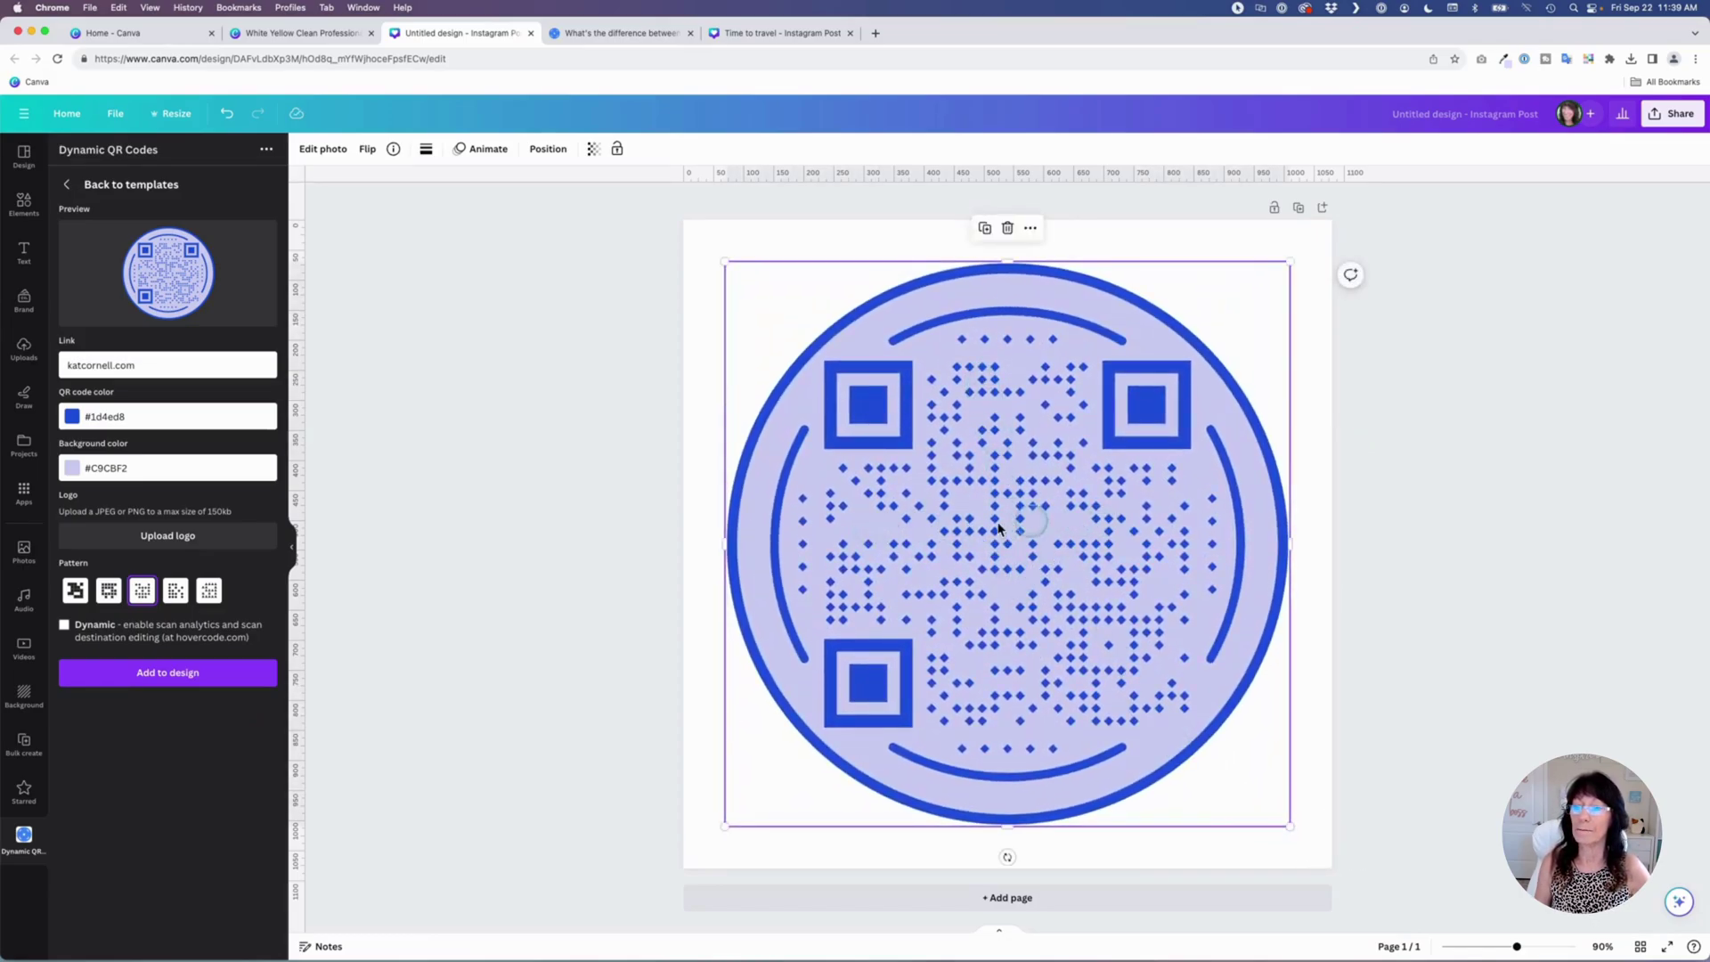
Delete the code, add a fourth-pattern round blue version, and enlarge it across the post
{"action": "left_click", "coordinate": [1007, 228]}
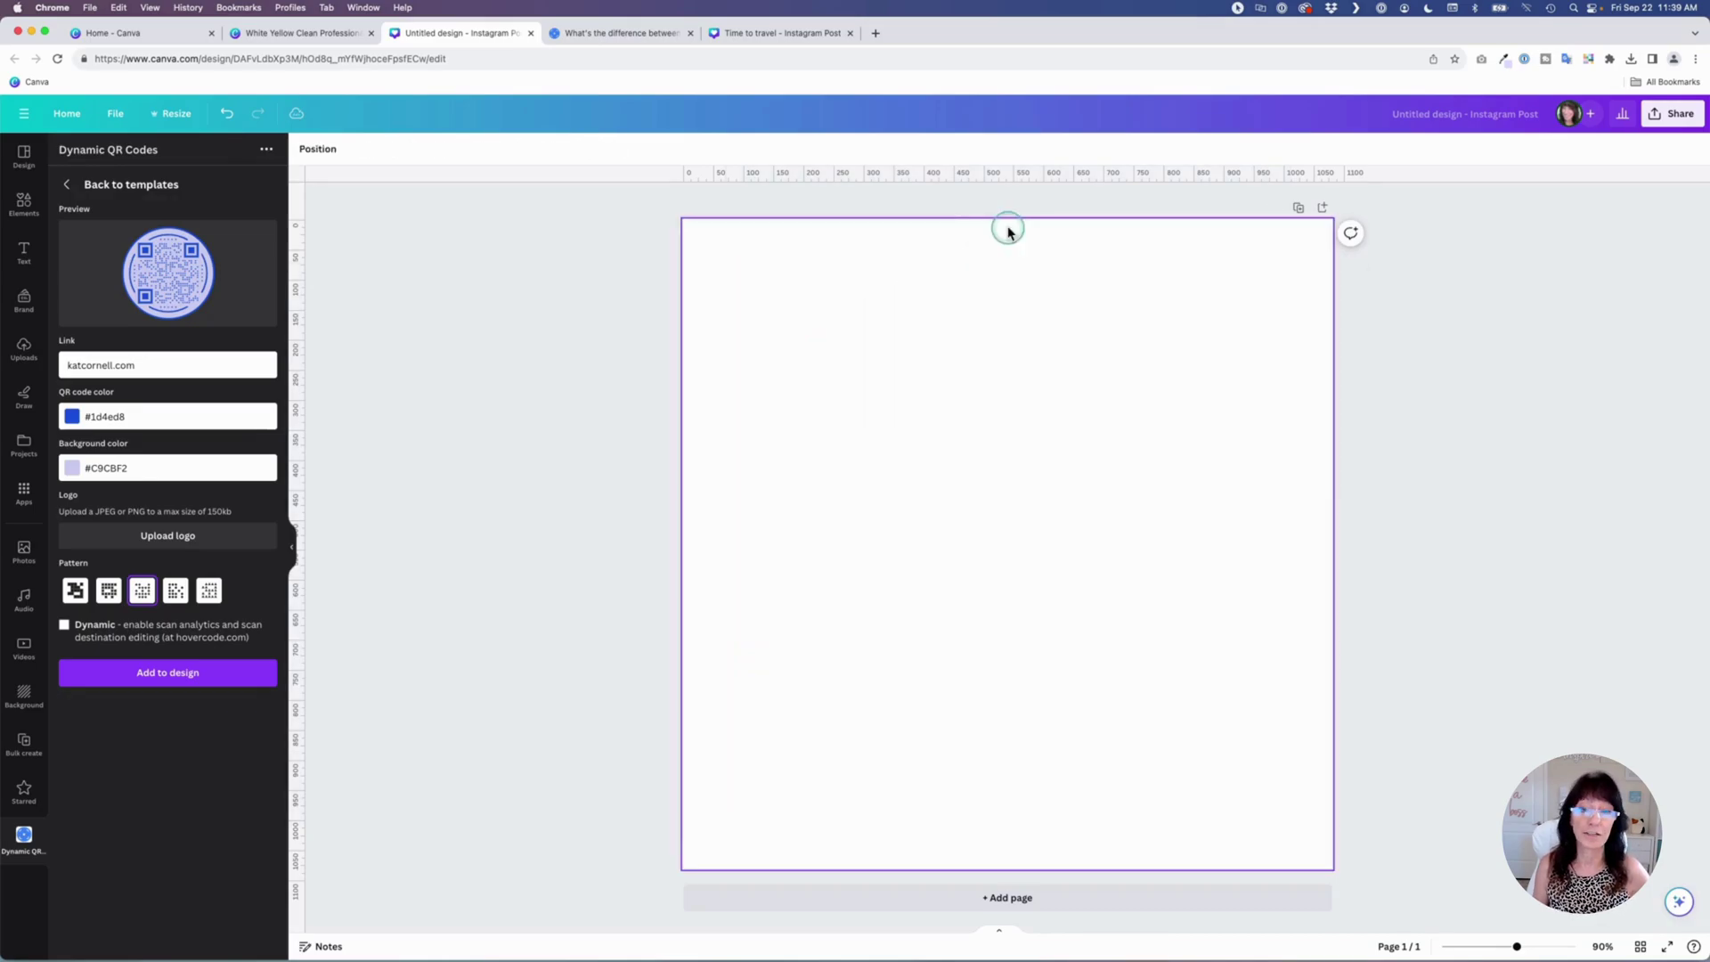
{"action": "left_click", "coordinate": [176, 592]}
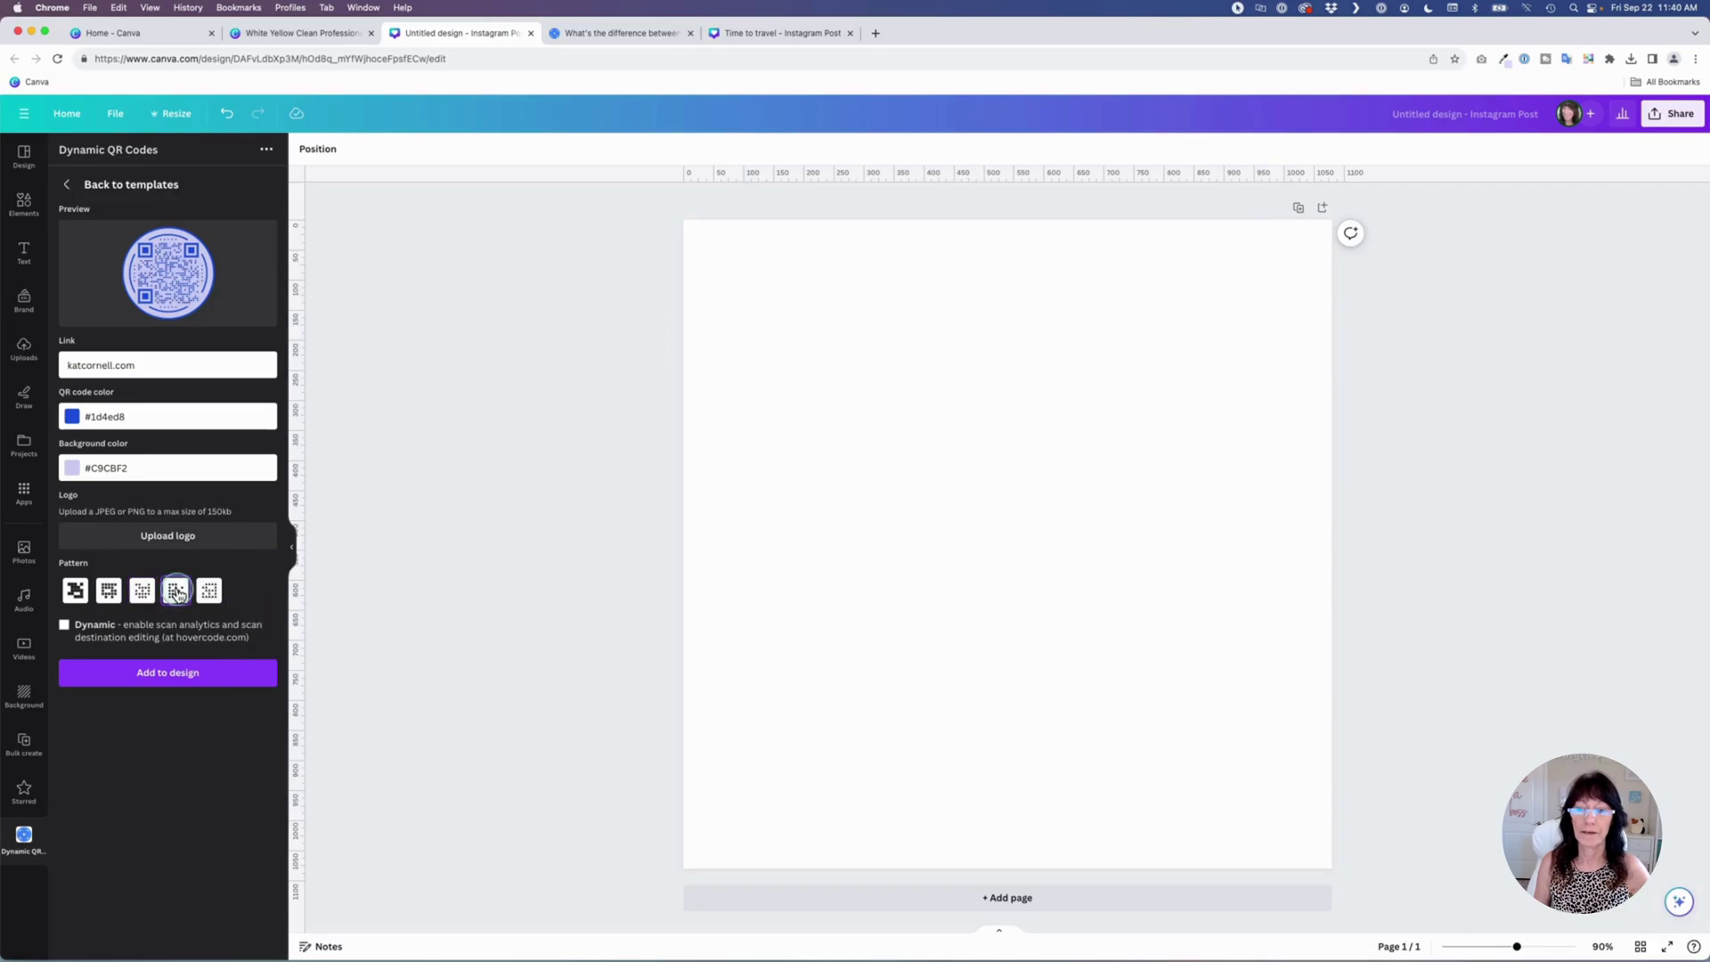
{"action": "left_click", "coordinate": [225, 677]}
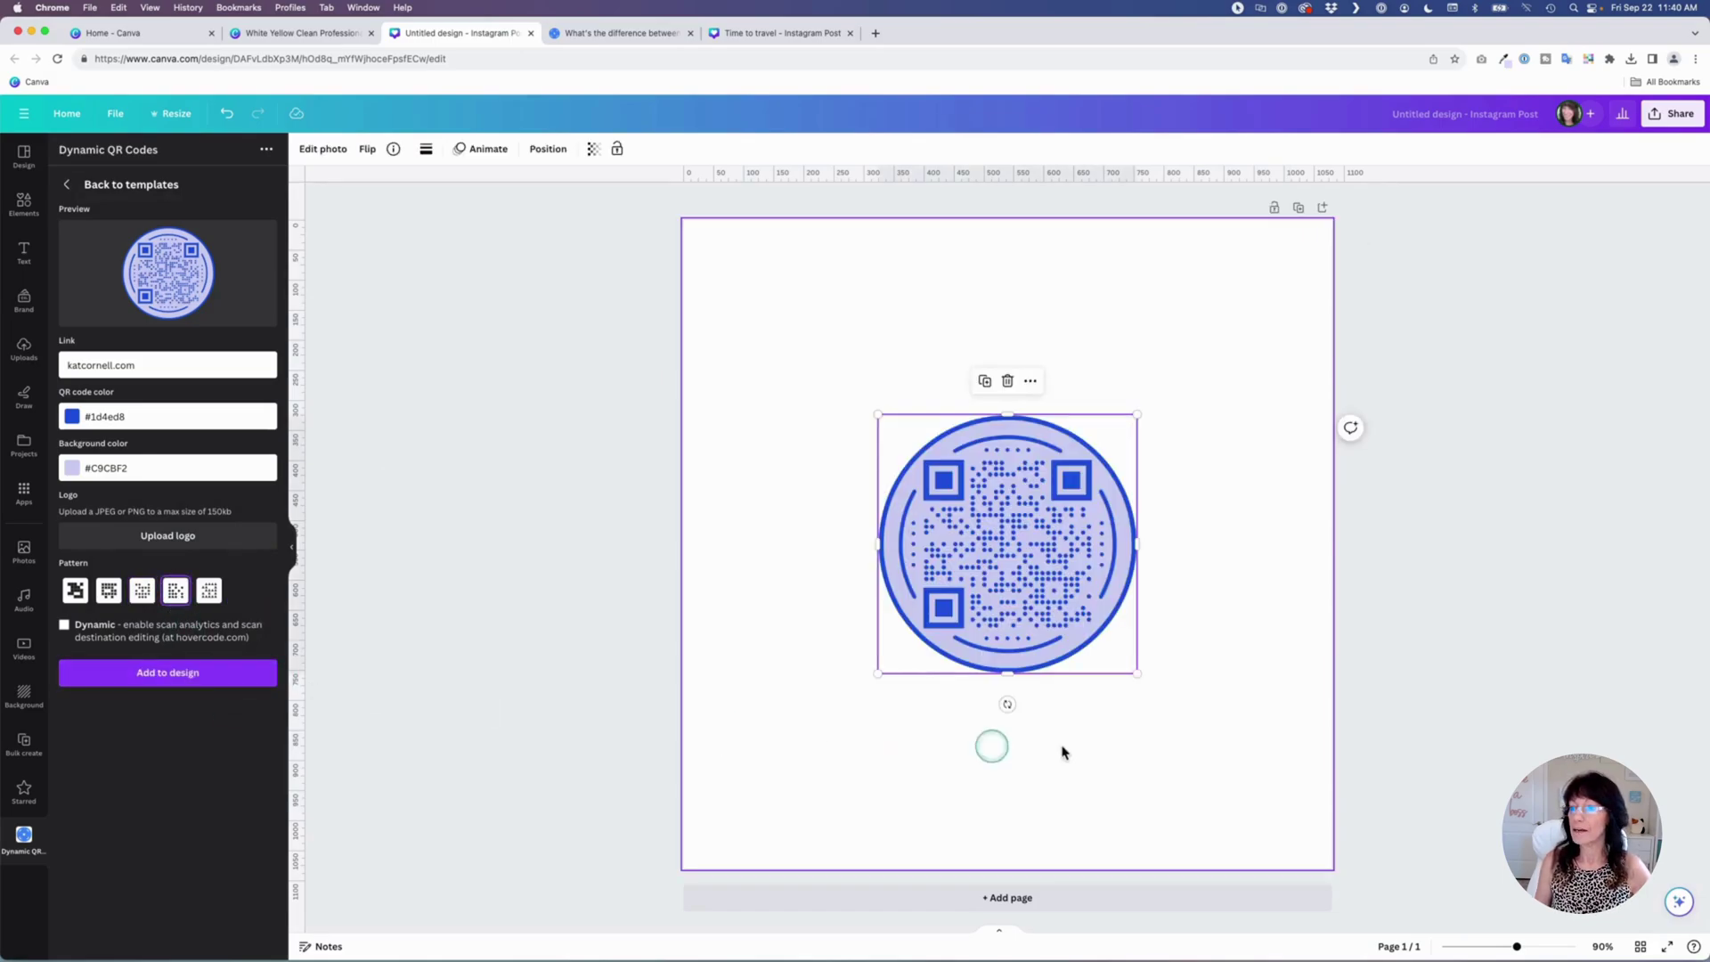
{"action": "left_click_drag", "start_coordinate": [1137, 674], "coordinate": [1277, 813]}
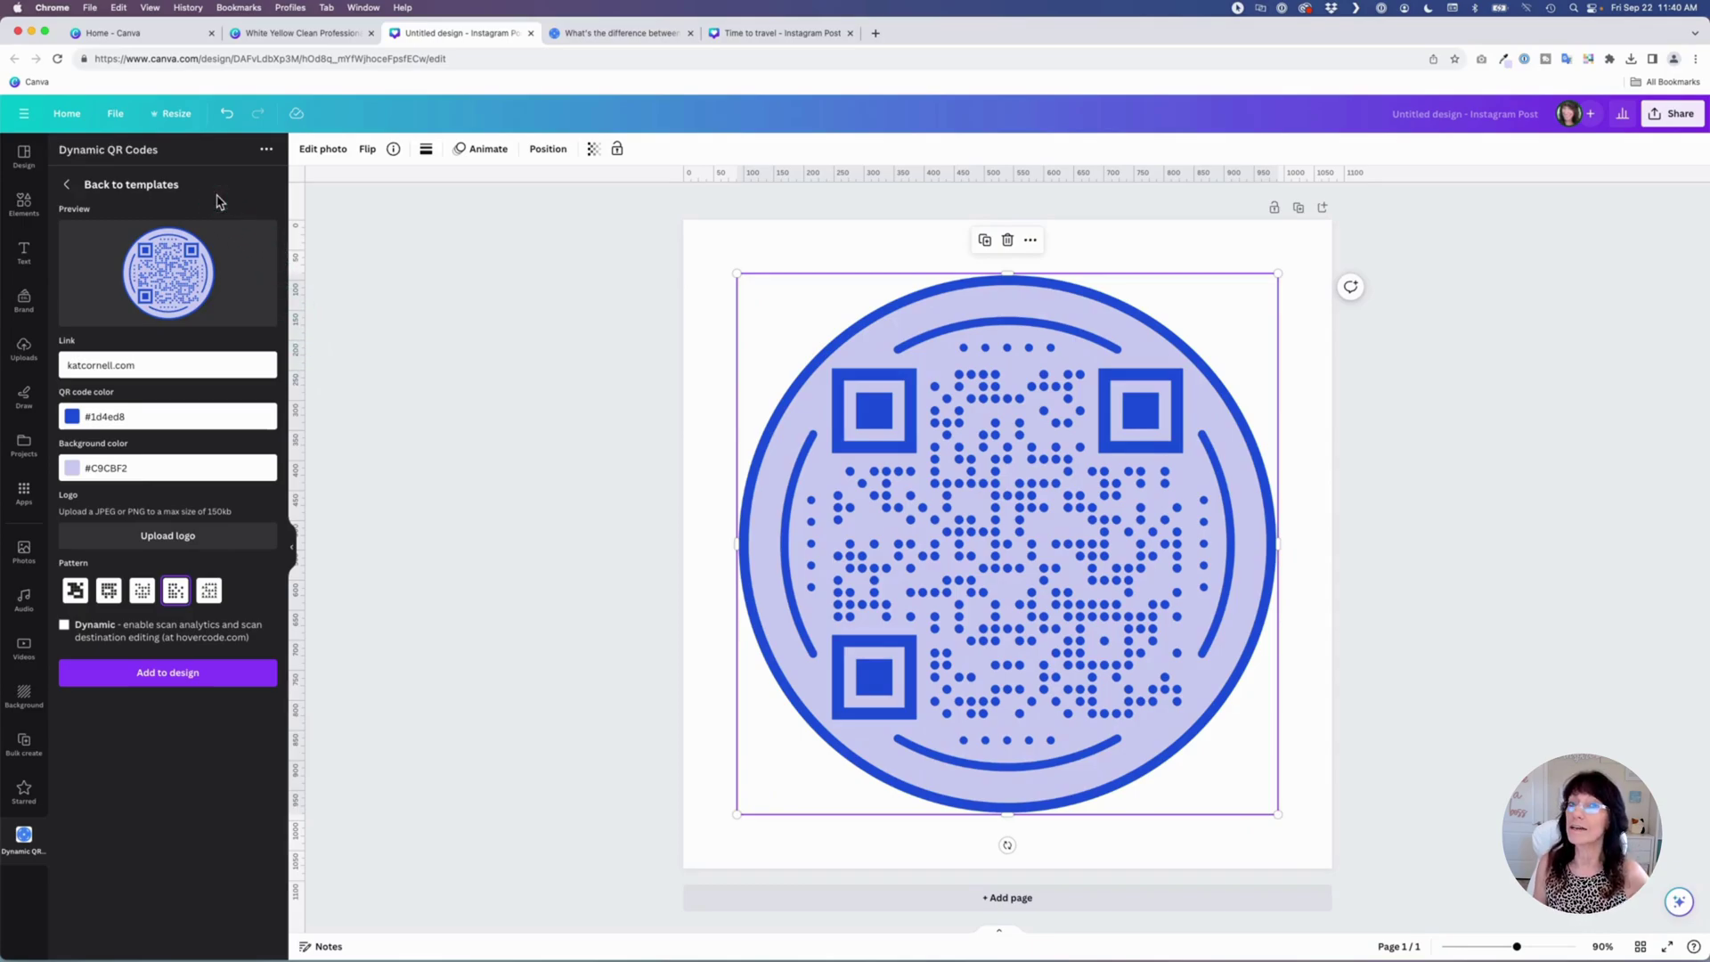
{"action": "left_click", "coordinate": [228, 194]}
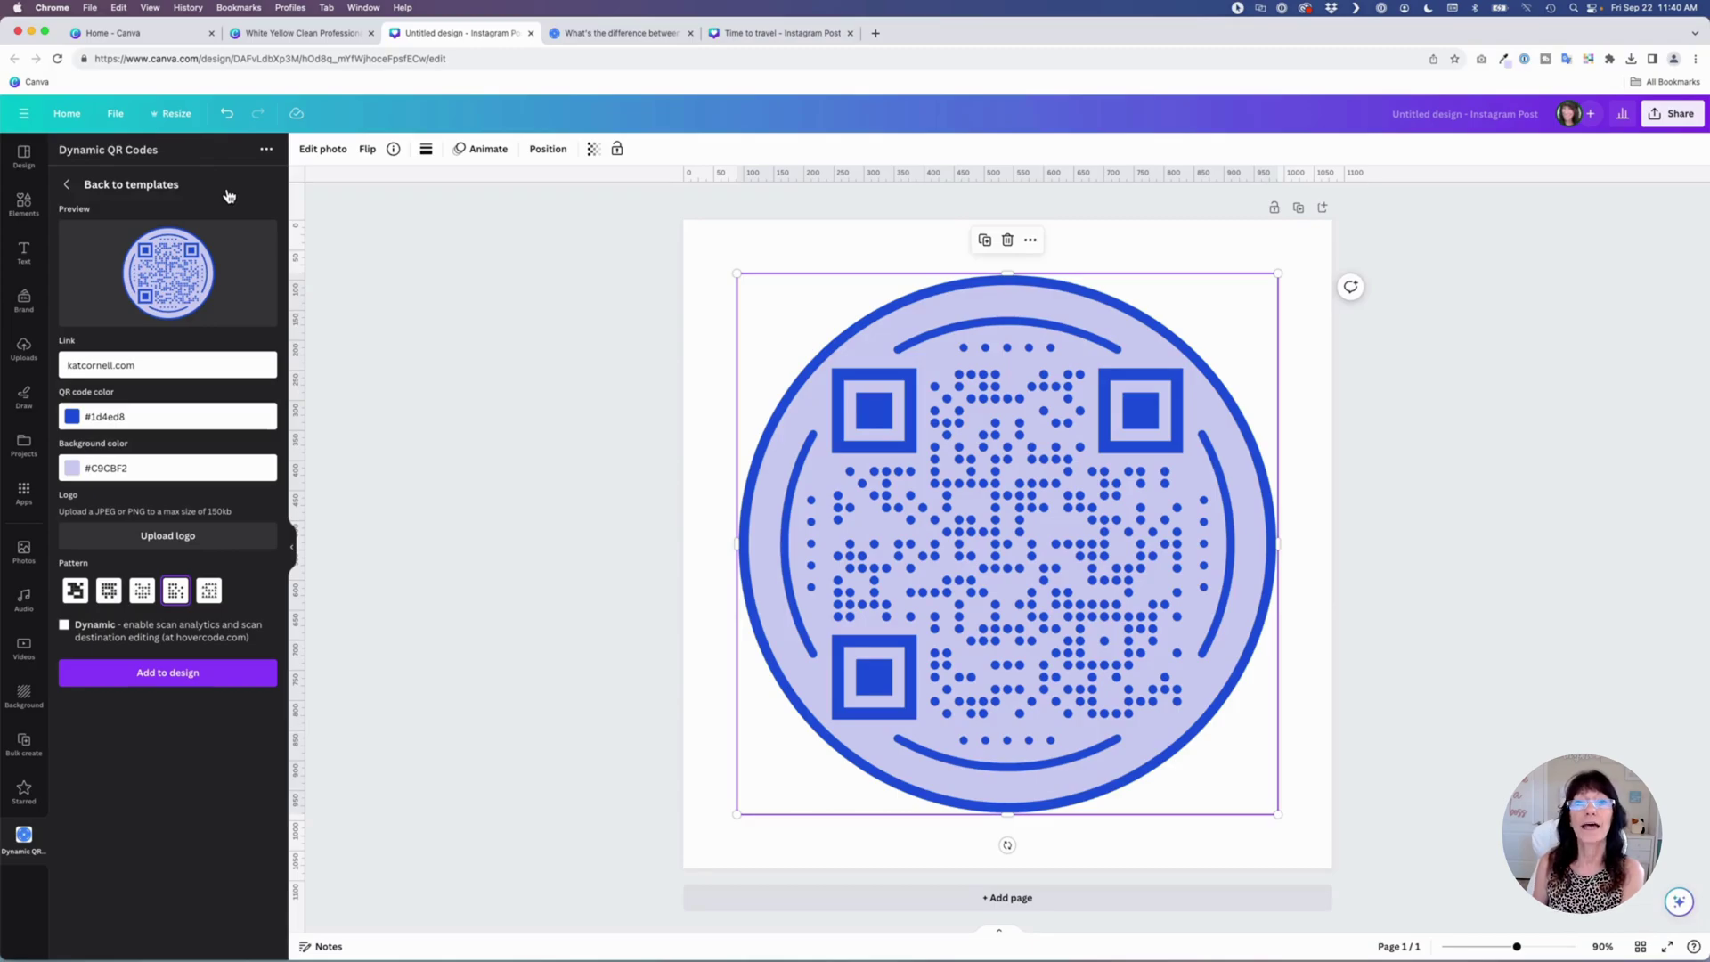
{"action": "left_click", "coordinate": [168, 367]}
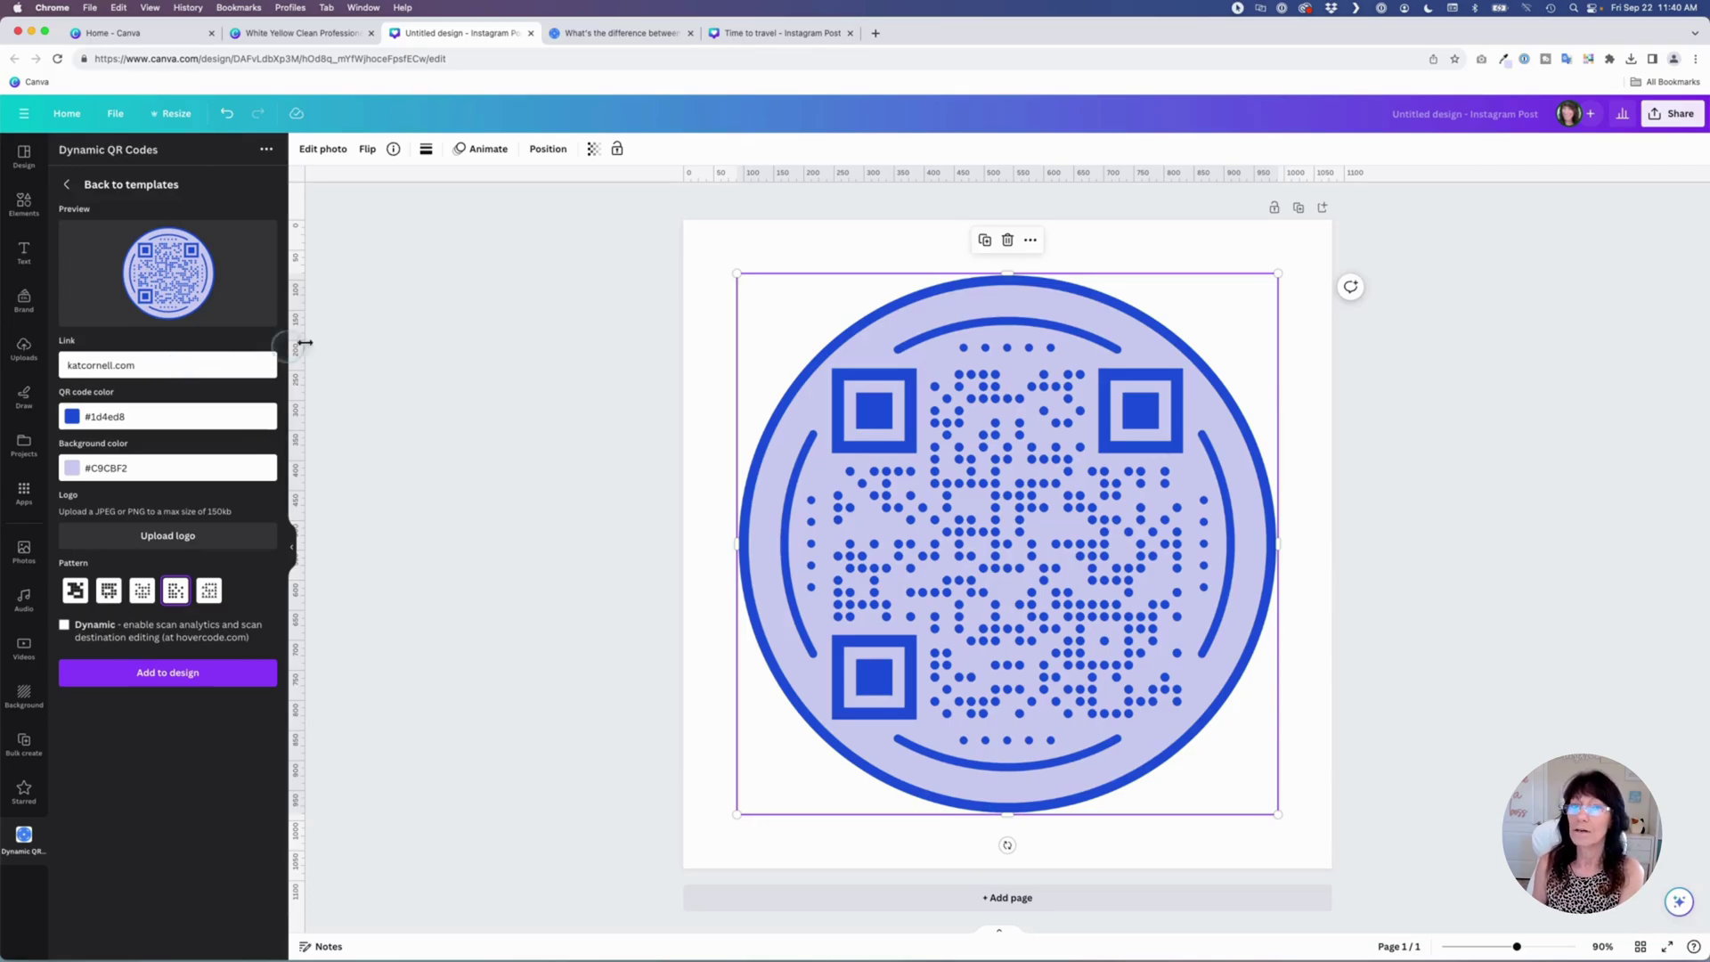
Switch to Hovercode's article comparing static and dynamic QR codes
{"action": "left_click", "coordinate": [609, 32]}
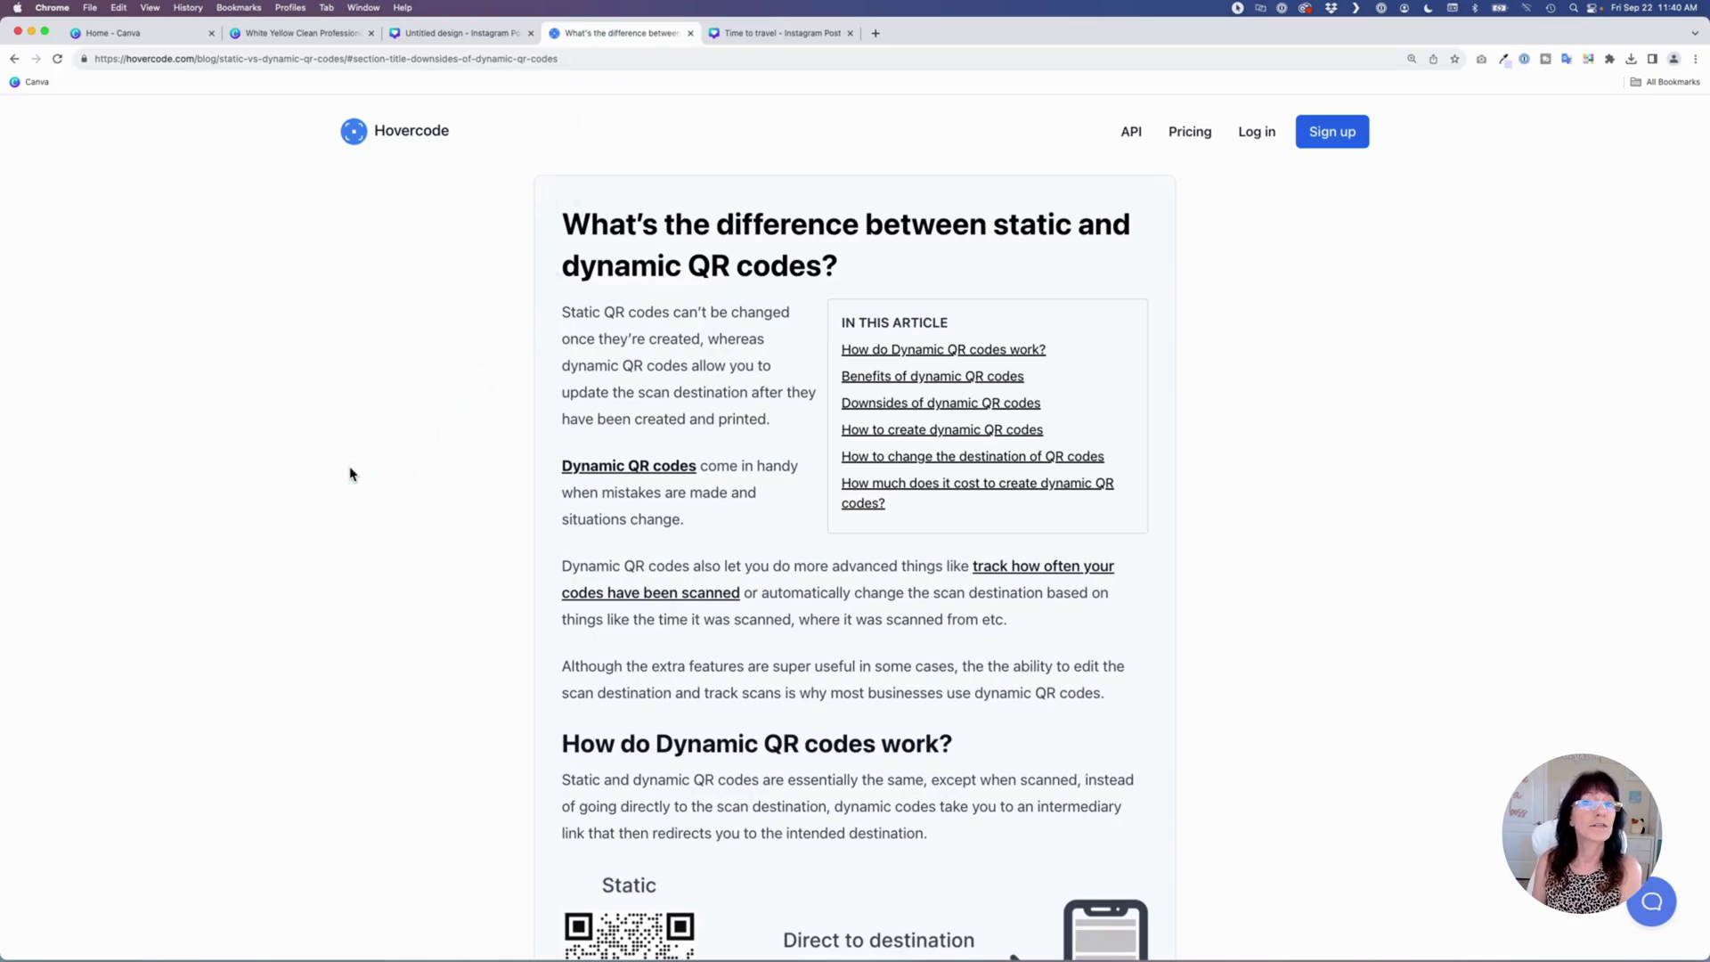
{"action": "scroll", "coordinate": [350, 473], "scroll_direction": "down", "scroll_amount": 5}
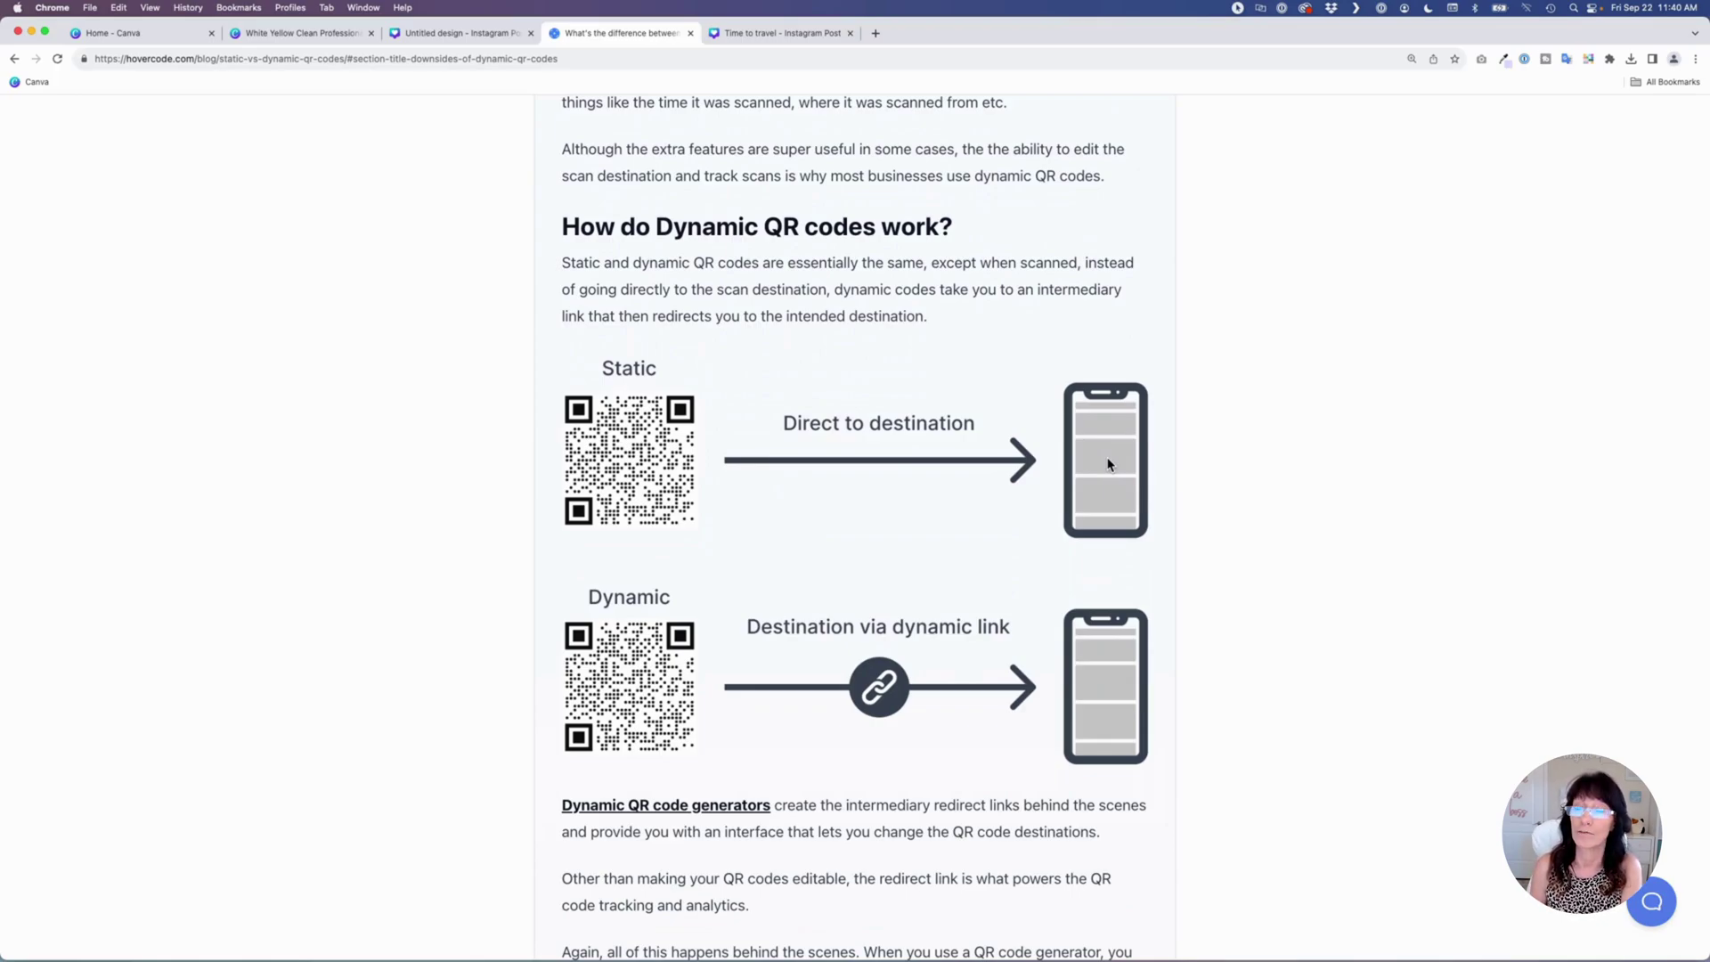
{"action": "scroll", "coordinate": [1108, 464], "scroll_direction": "down", "scroll_amount": 1}
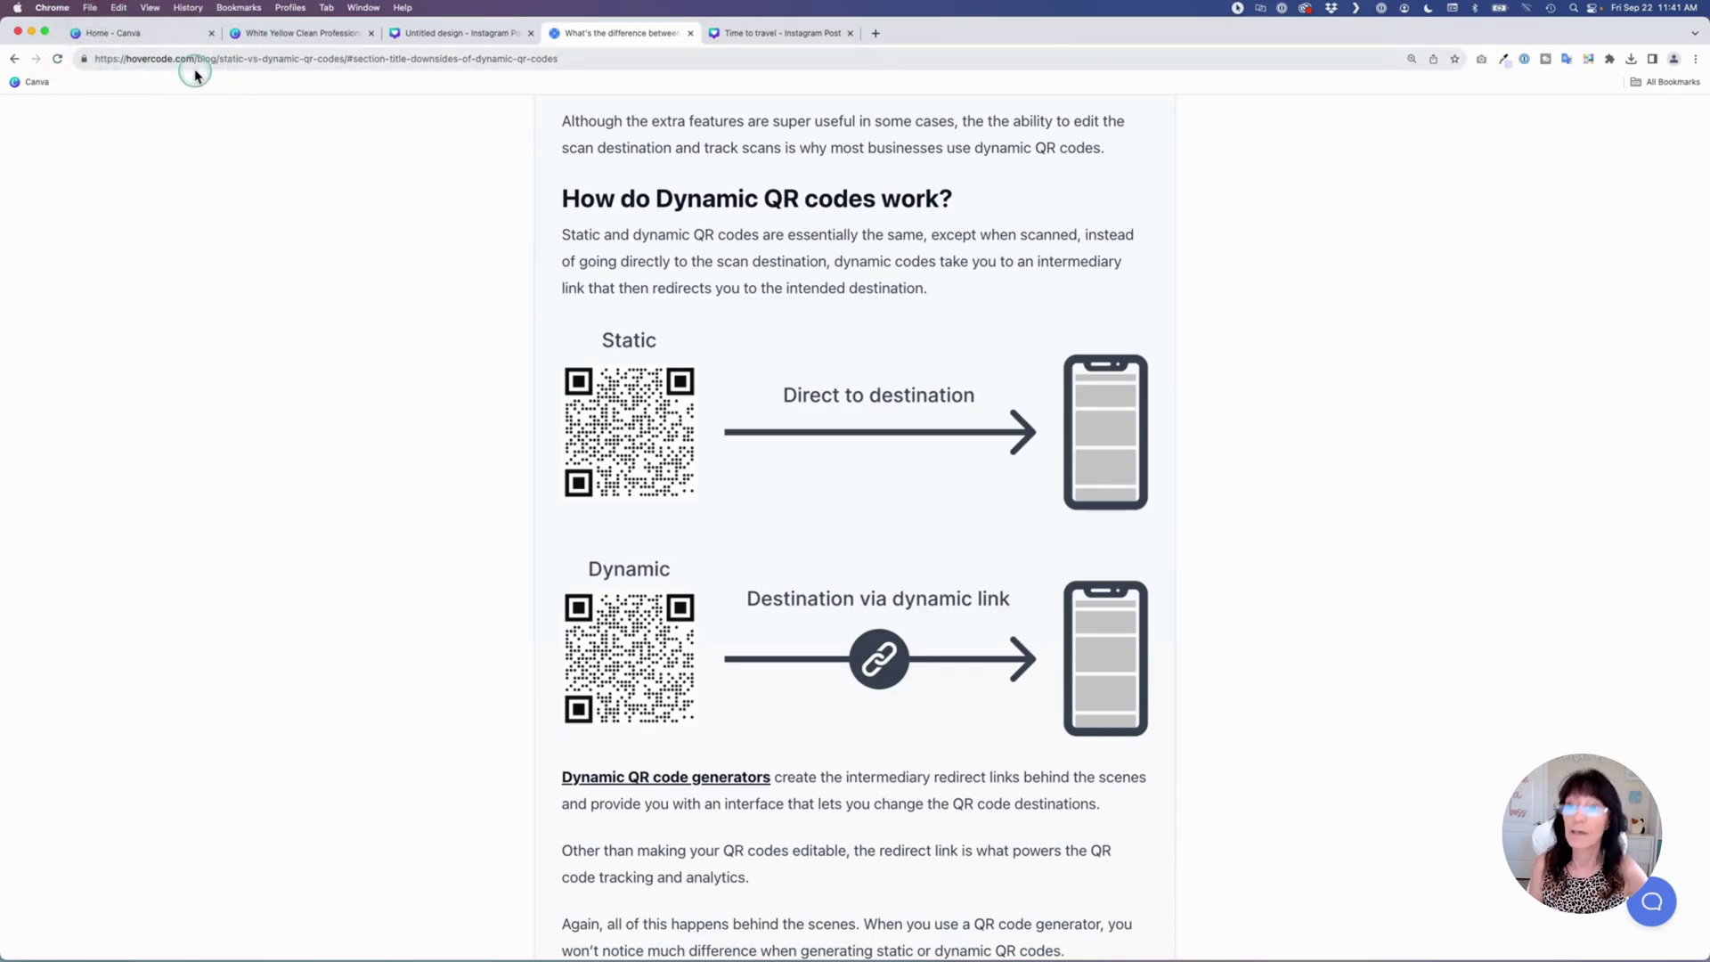
On the blue QR design, tick the Dynamic option, then add a blank second page
{"action": "left_click", "coordinate": [445, 35]}
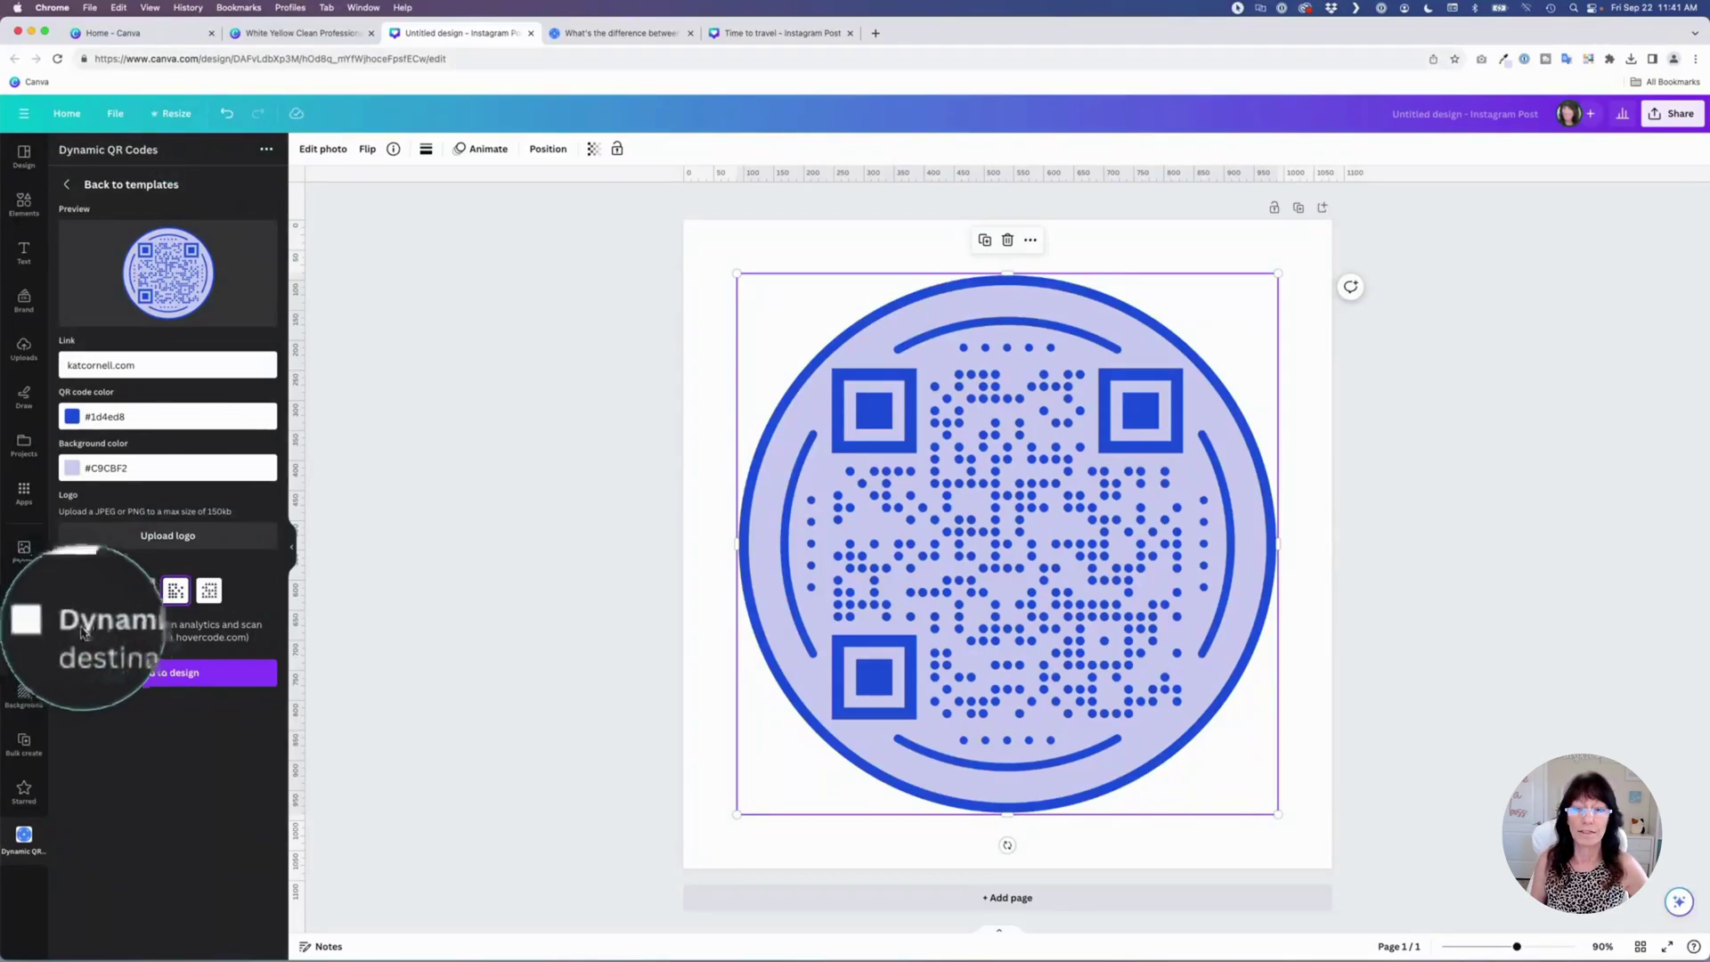
{"action": "left_click", "coordinate": [64, 624]}
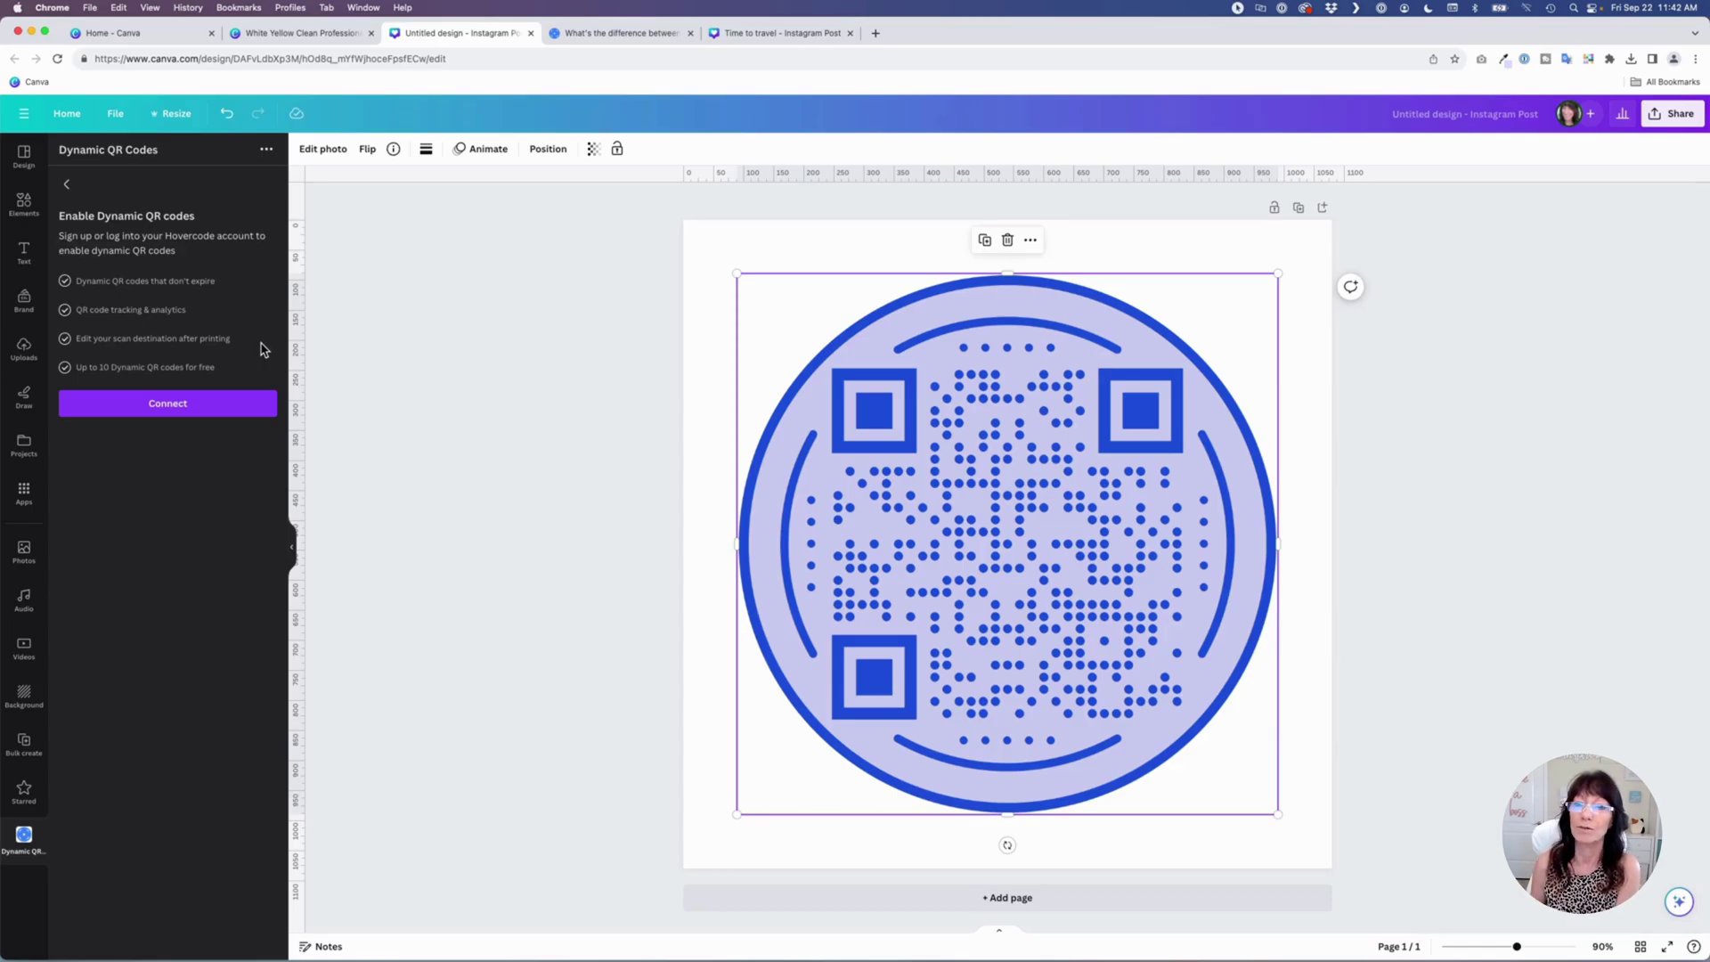
{"action": "left_click", "coordinate": [438, 390]}
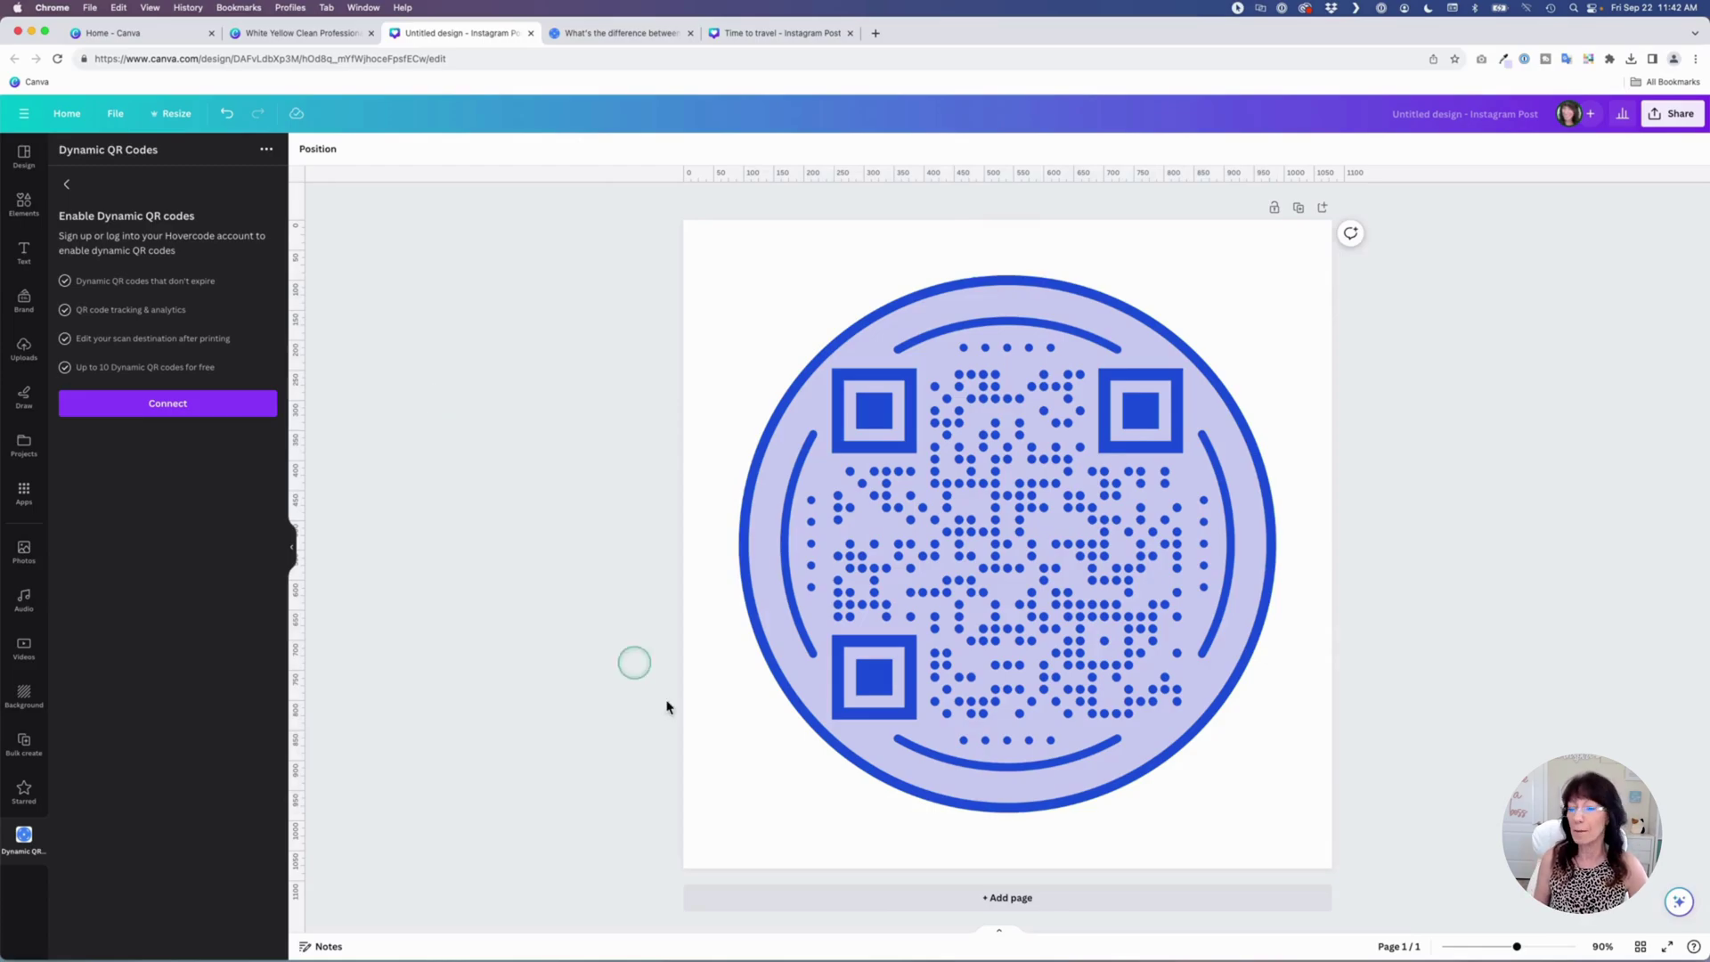
{"action": "left_click", "coordinate": [851, 889]}
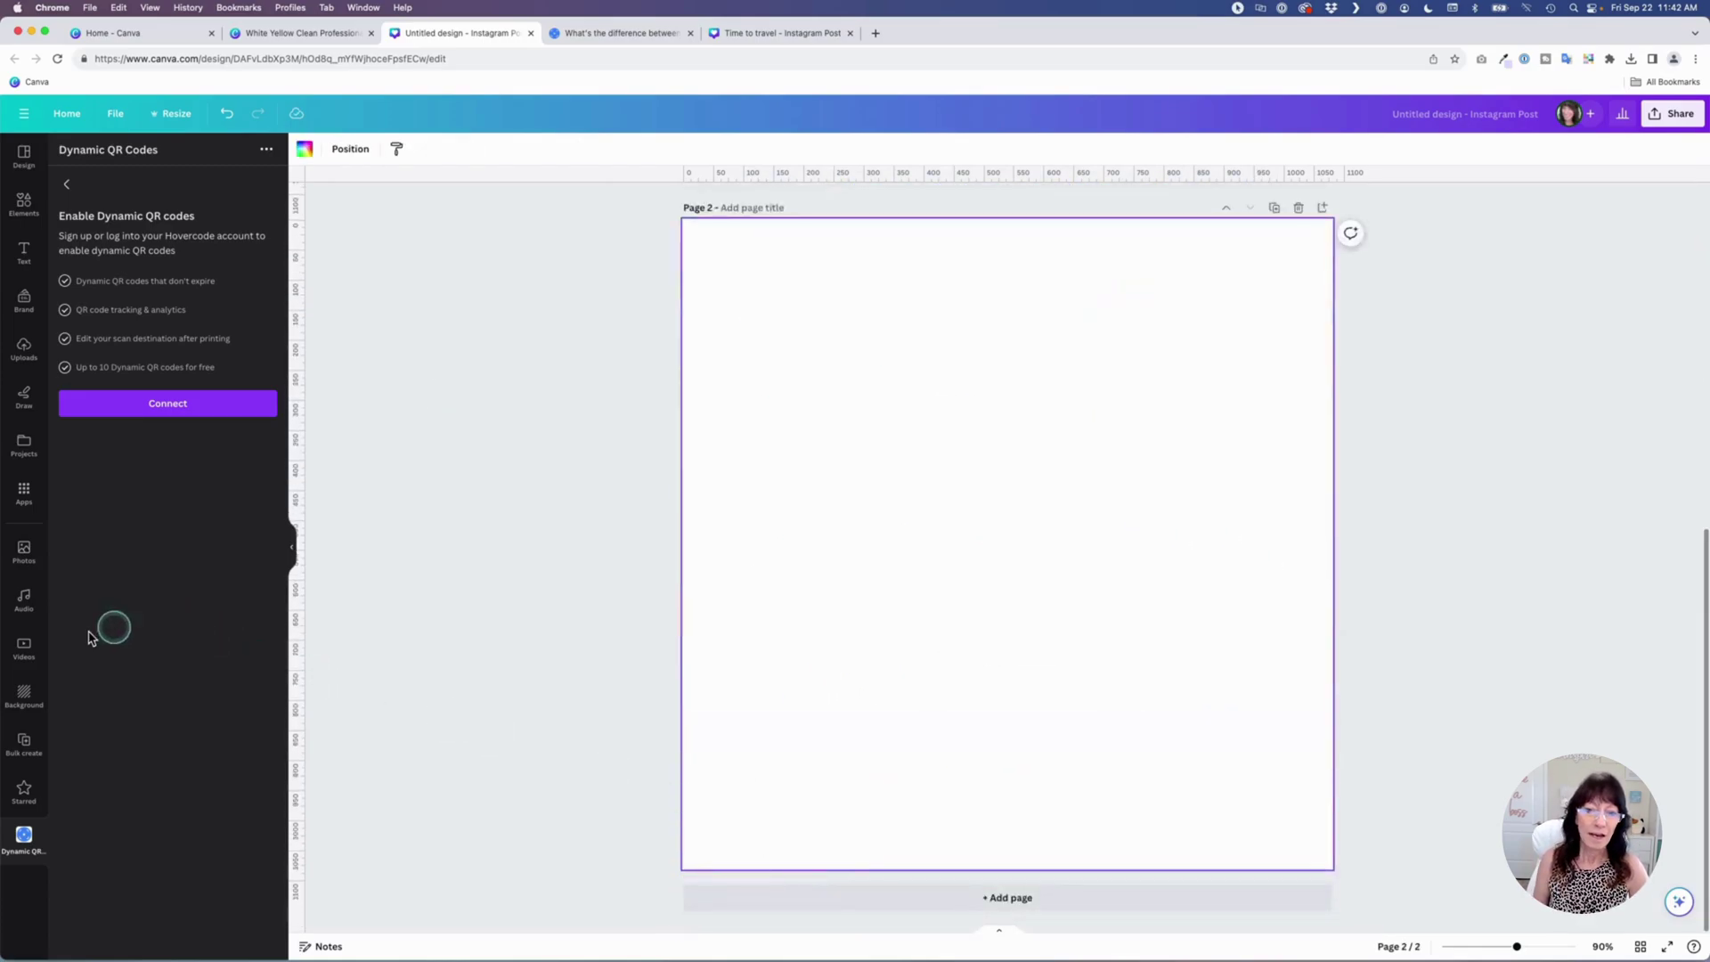
Generate a Hello QArt code for katcornell.com described as 'palm tree'
{"action": "left_click", "coordinate": [23, 489]}
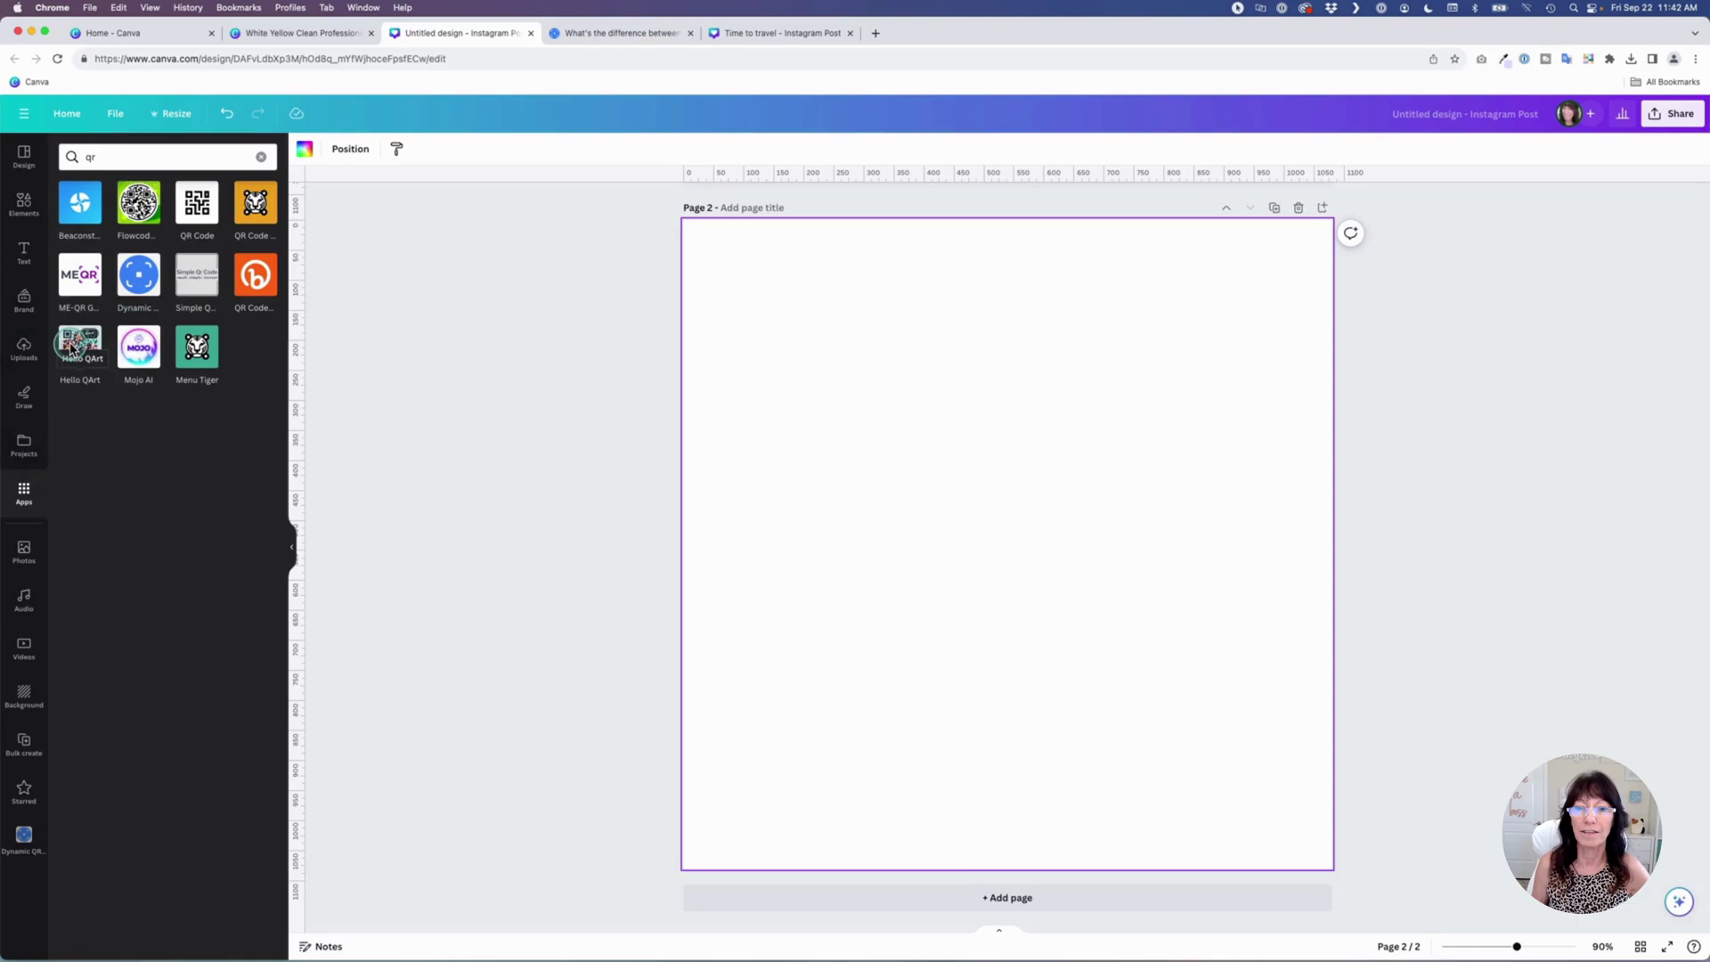
{"action": "left_click", "coordinate": [69, 348]}
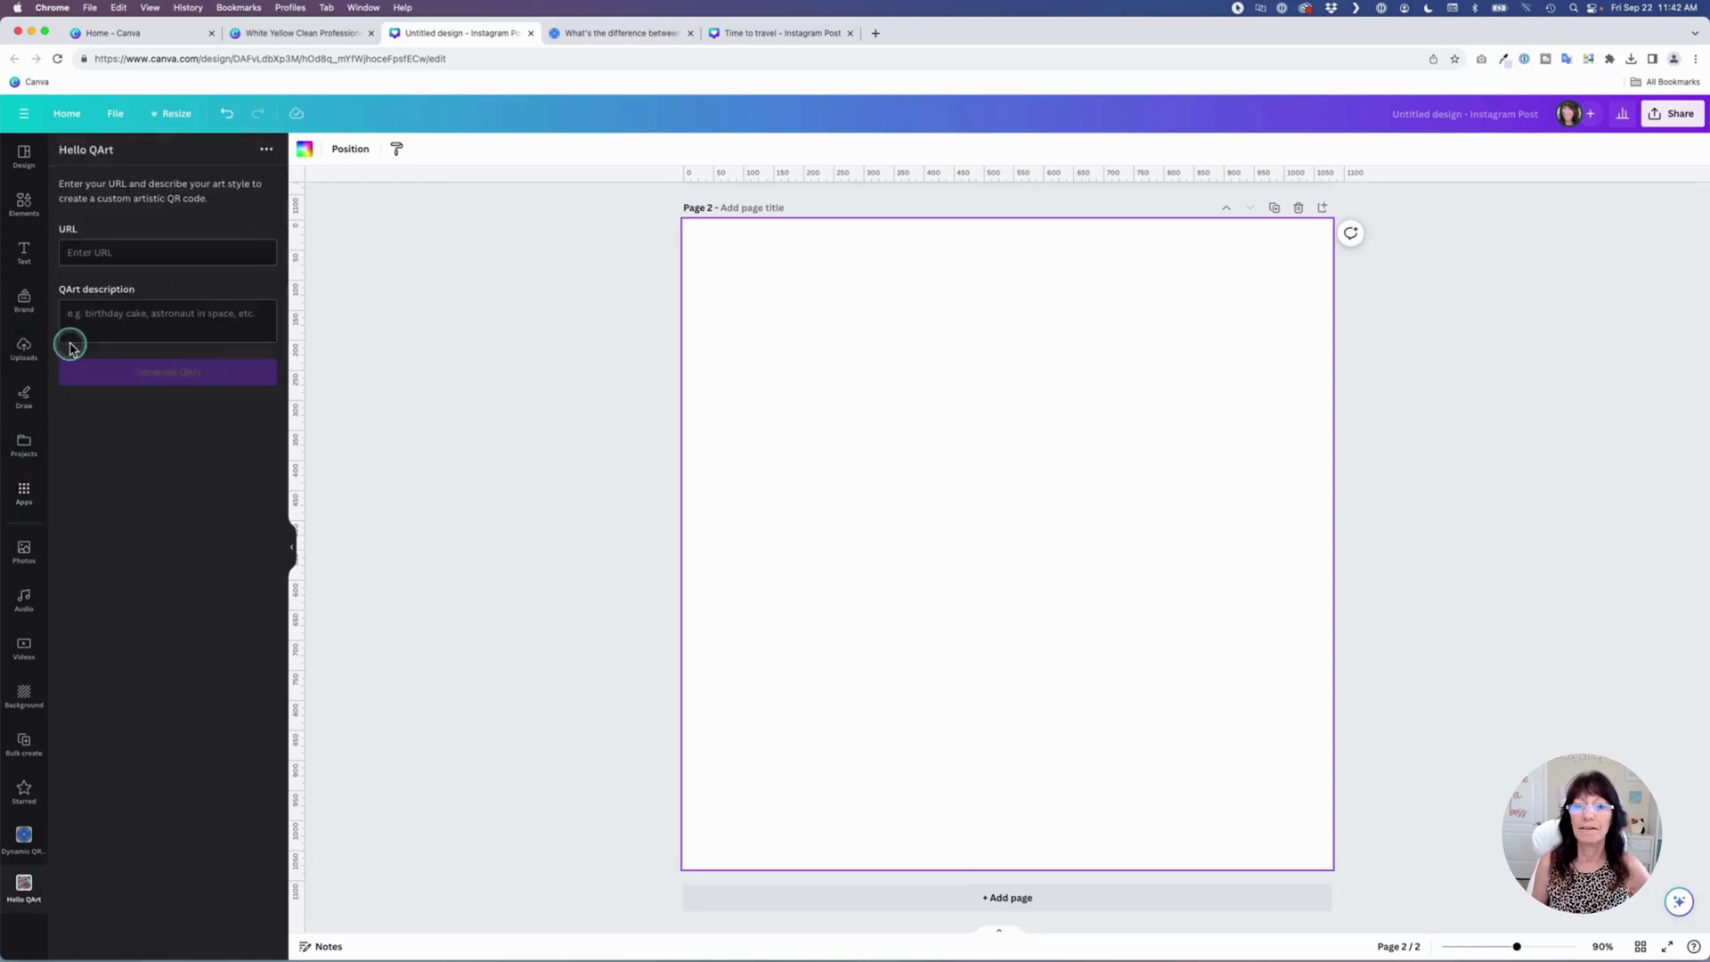
{"action": "left_click", "coordinate": [144, 254]}
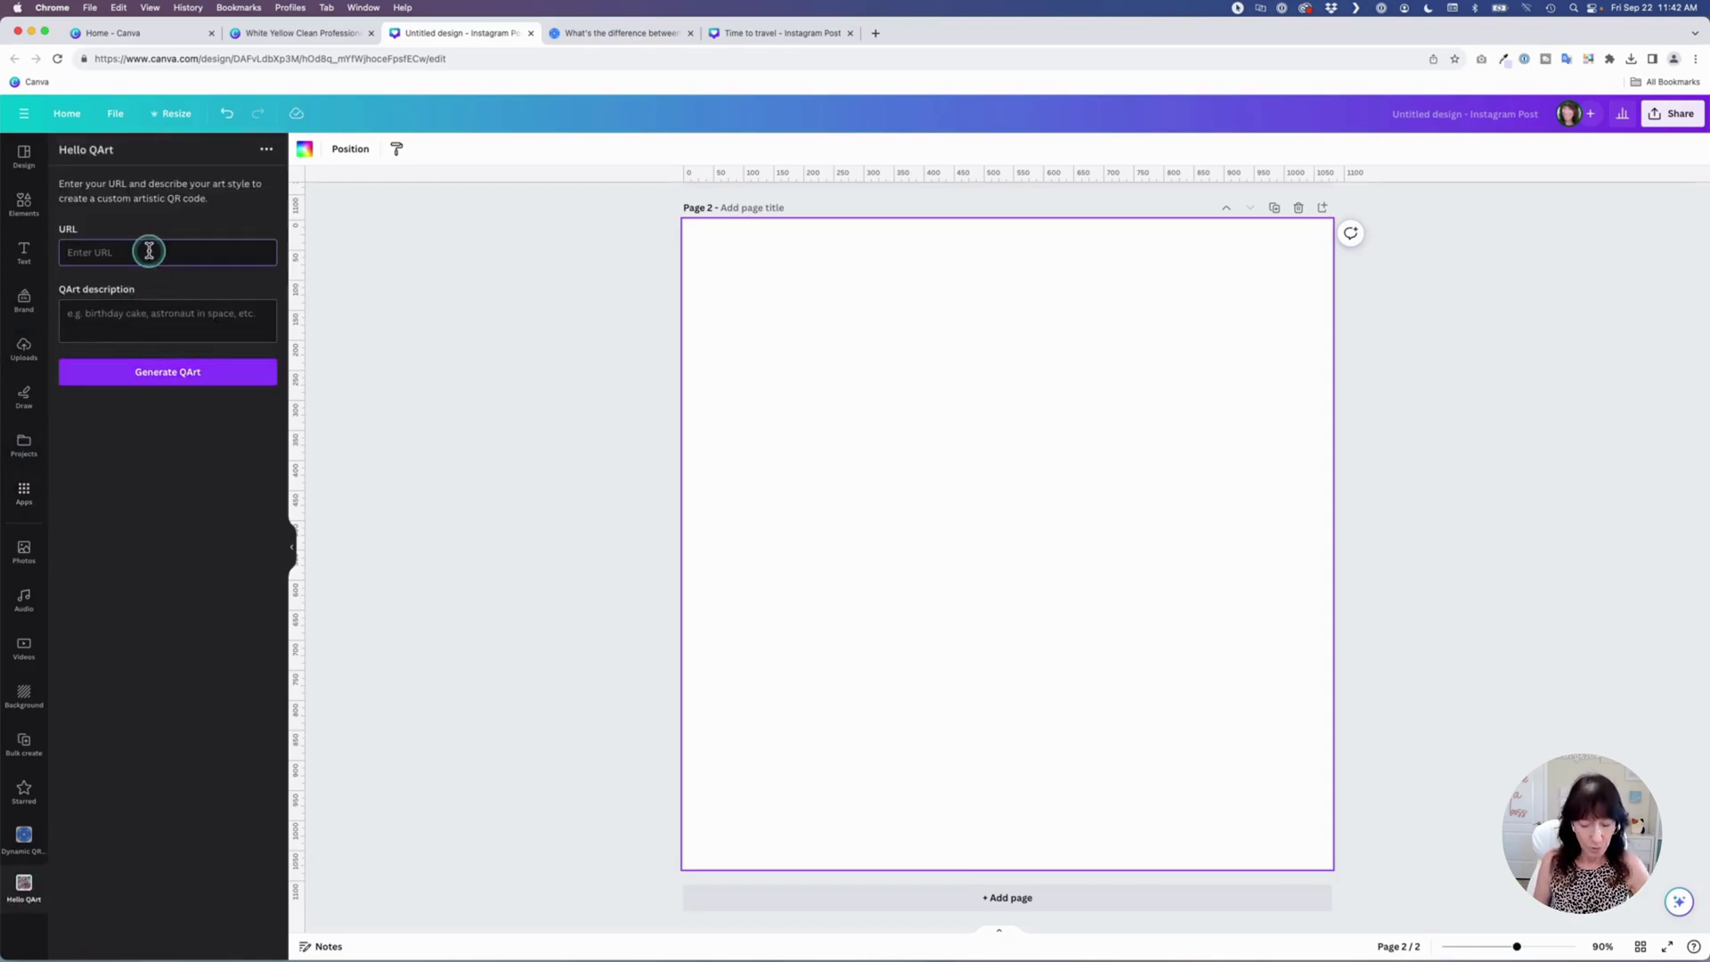
{"action": "type", "text": "katcornell.com"}
{"action": "left_click", "coordinate": [178, 317]}
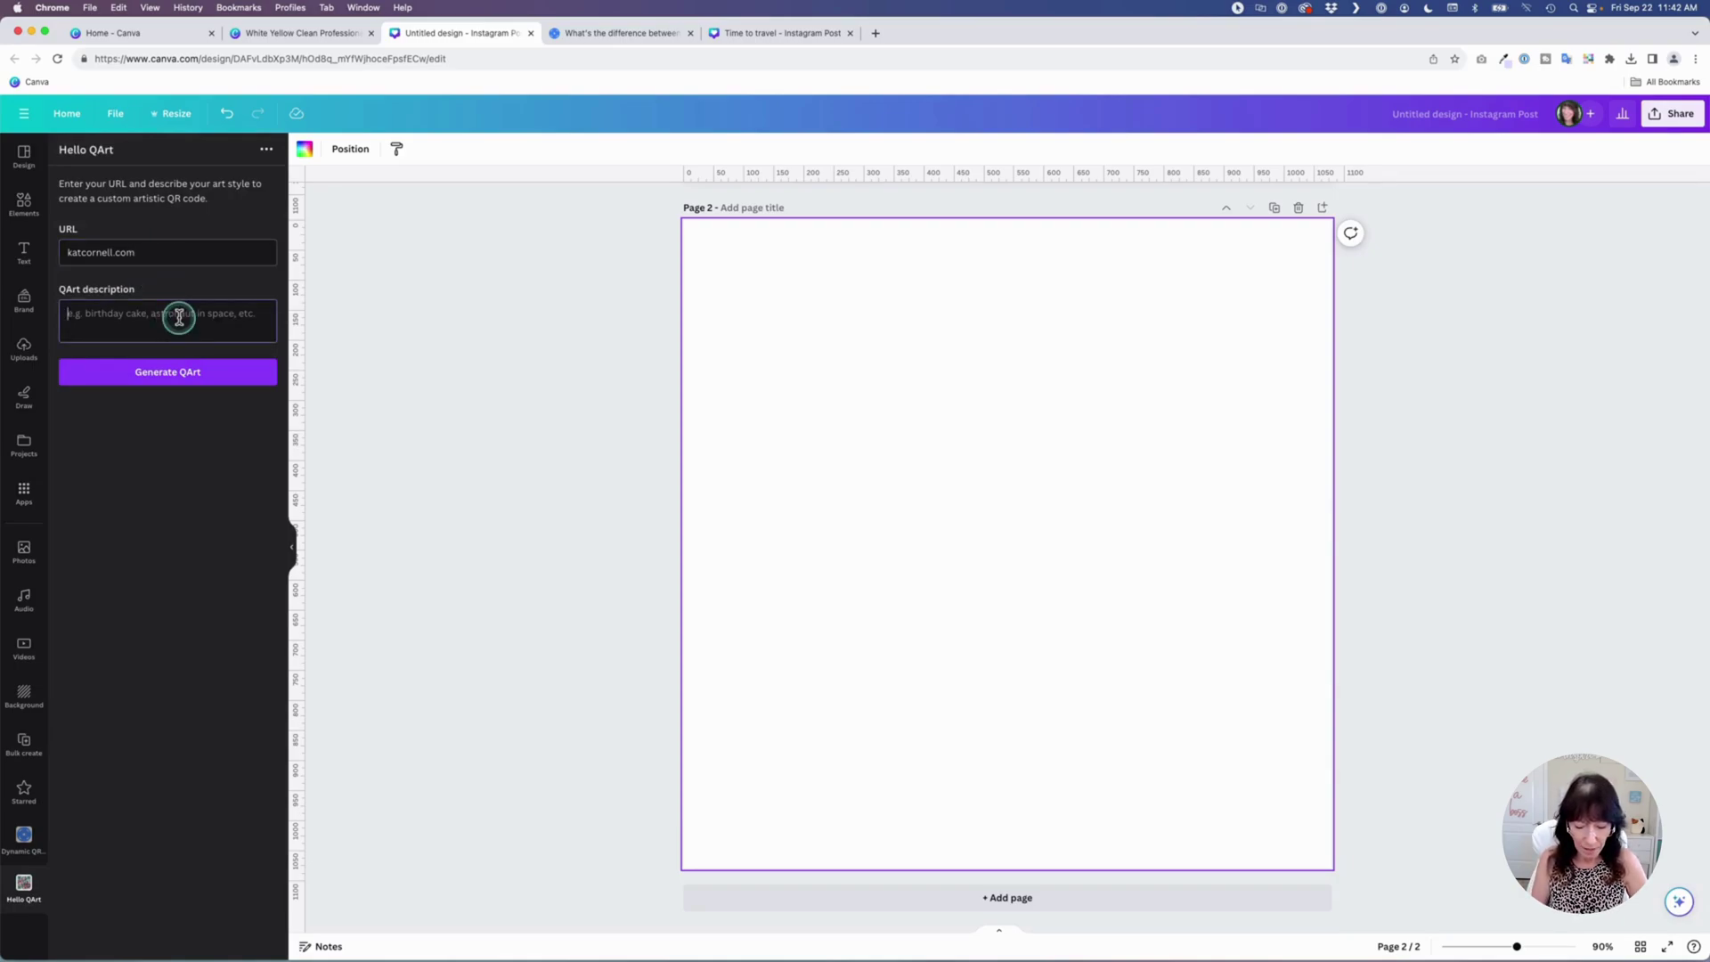
{"action": "type", "text": "palm tr"}
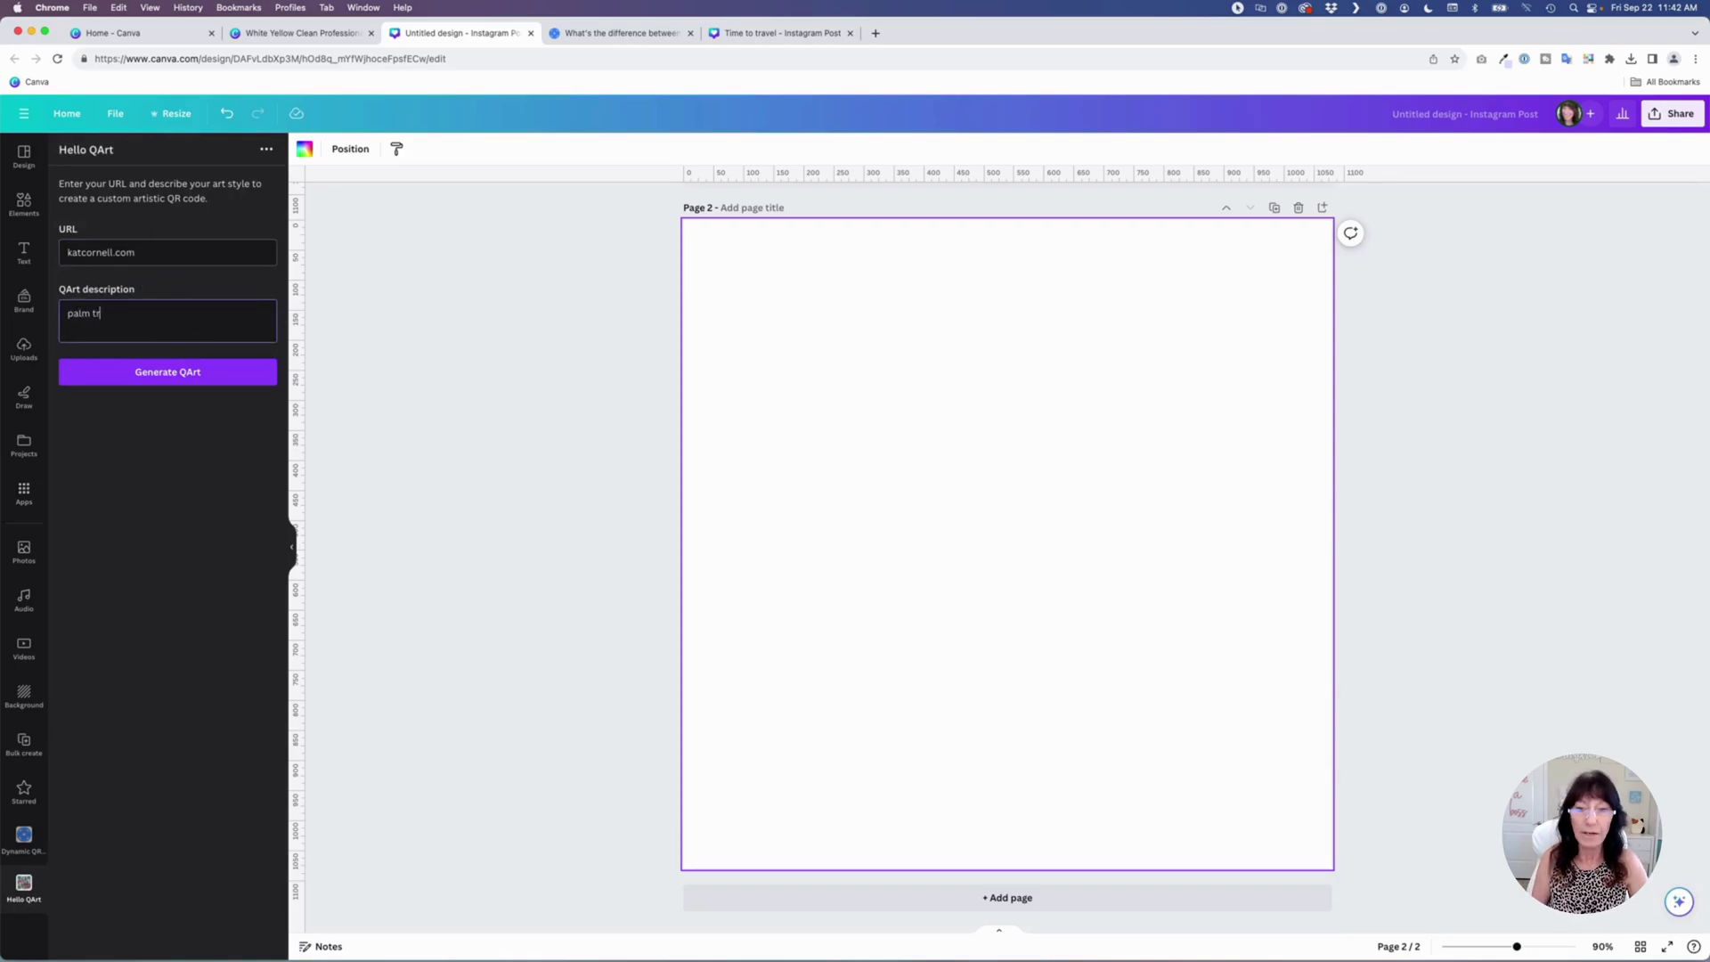
{"action": "type", "text": "ee"}
{"action": "left_click", "coordinate": [203, 373]}
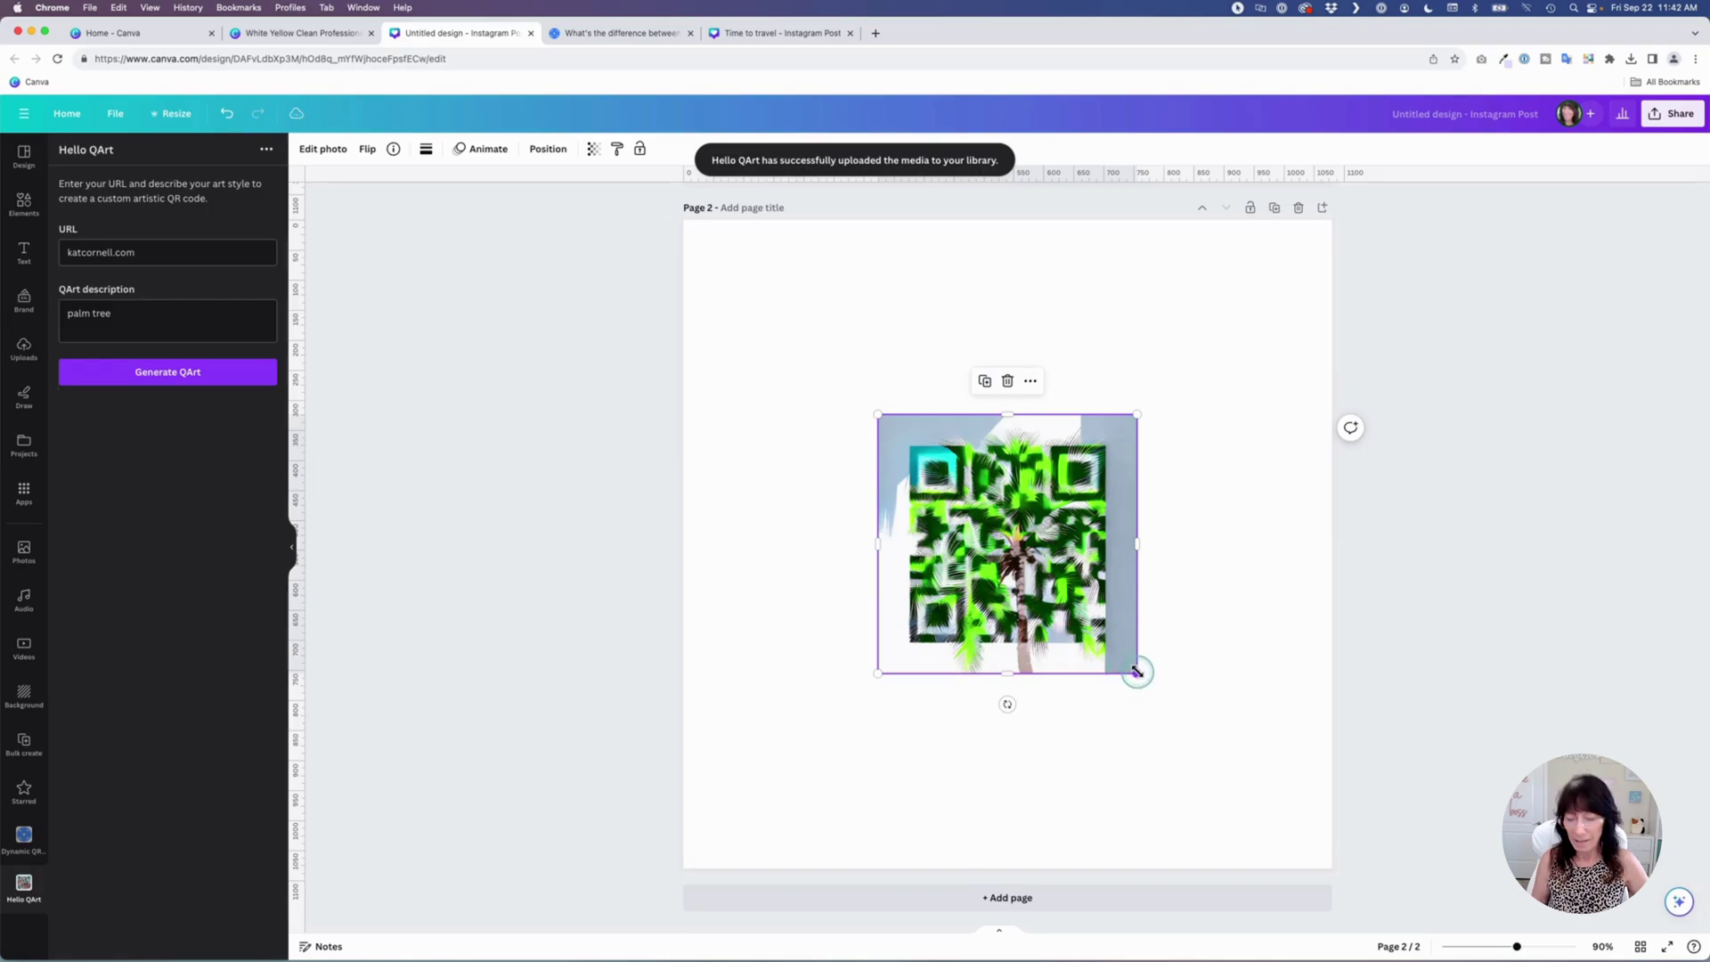
Enlarge the palm tree QR image to fill page 2, then deselect it
{"action": "left_click_drag", "start_coordinate": [1135, 672], "coordinate": [1279, 851]}
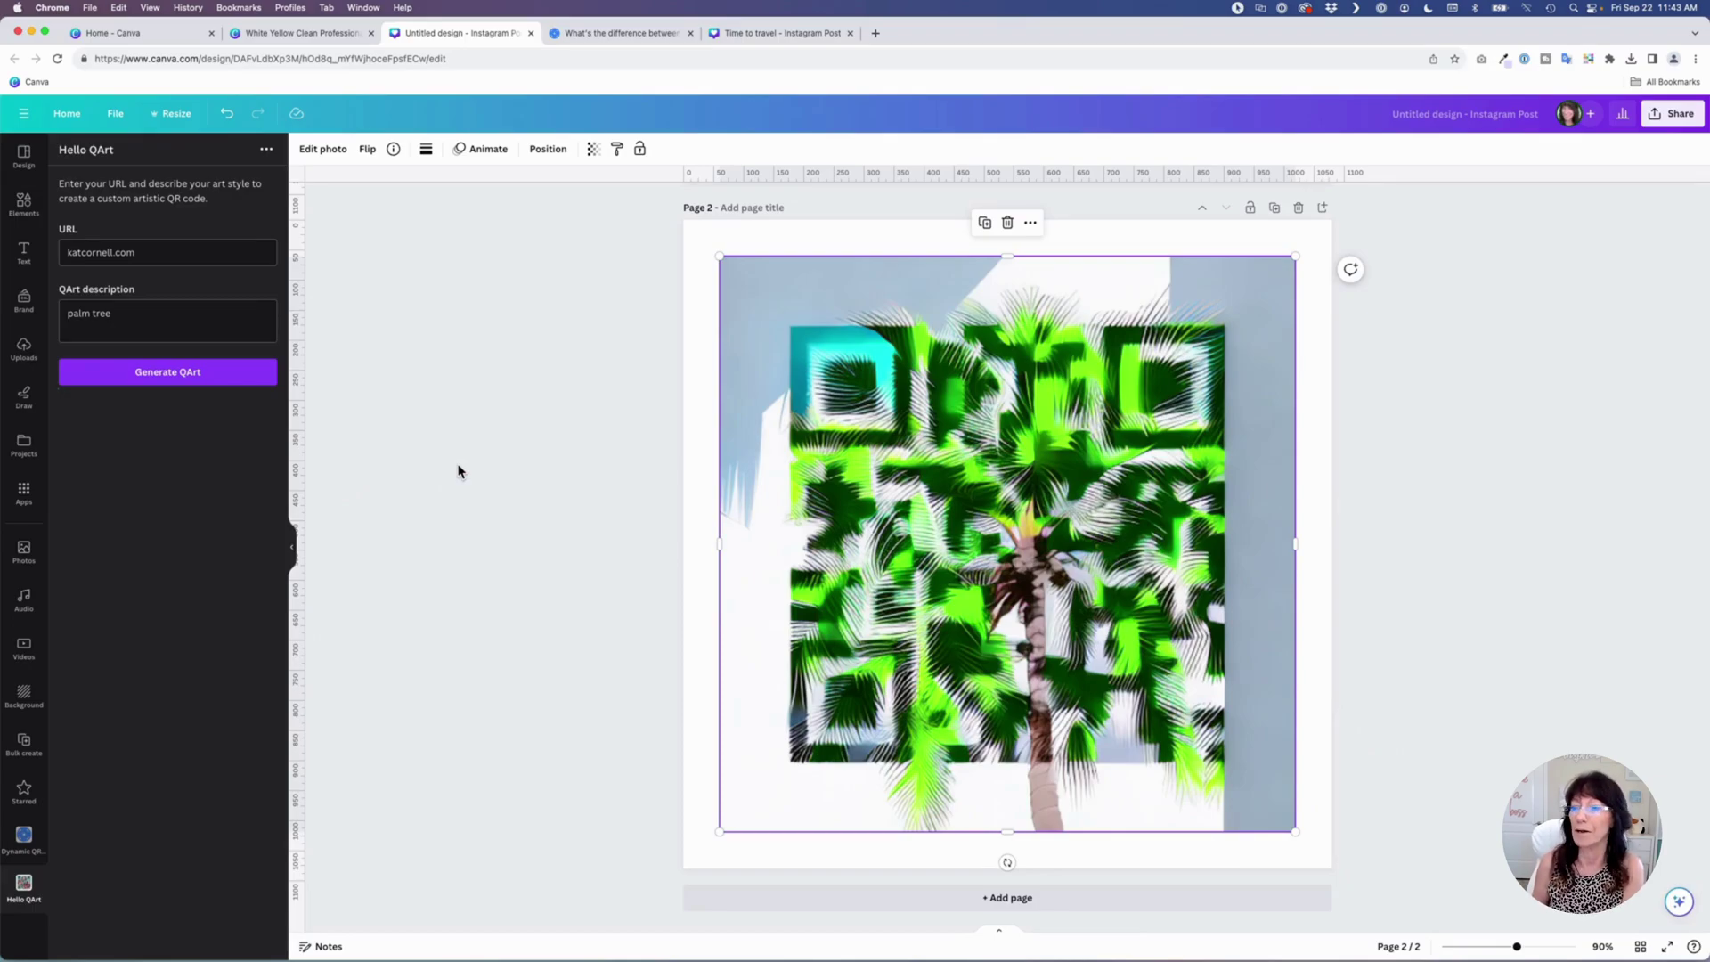
{"action": "left_click", "coordinate": [490, 459]}
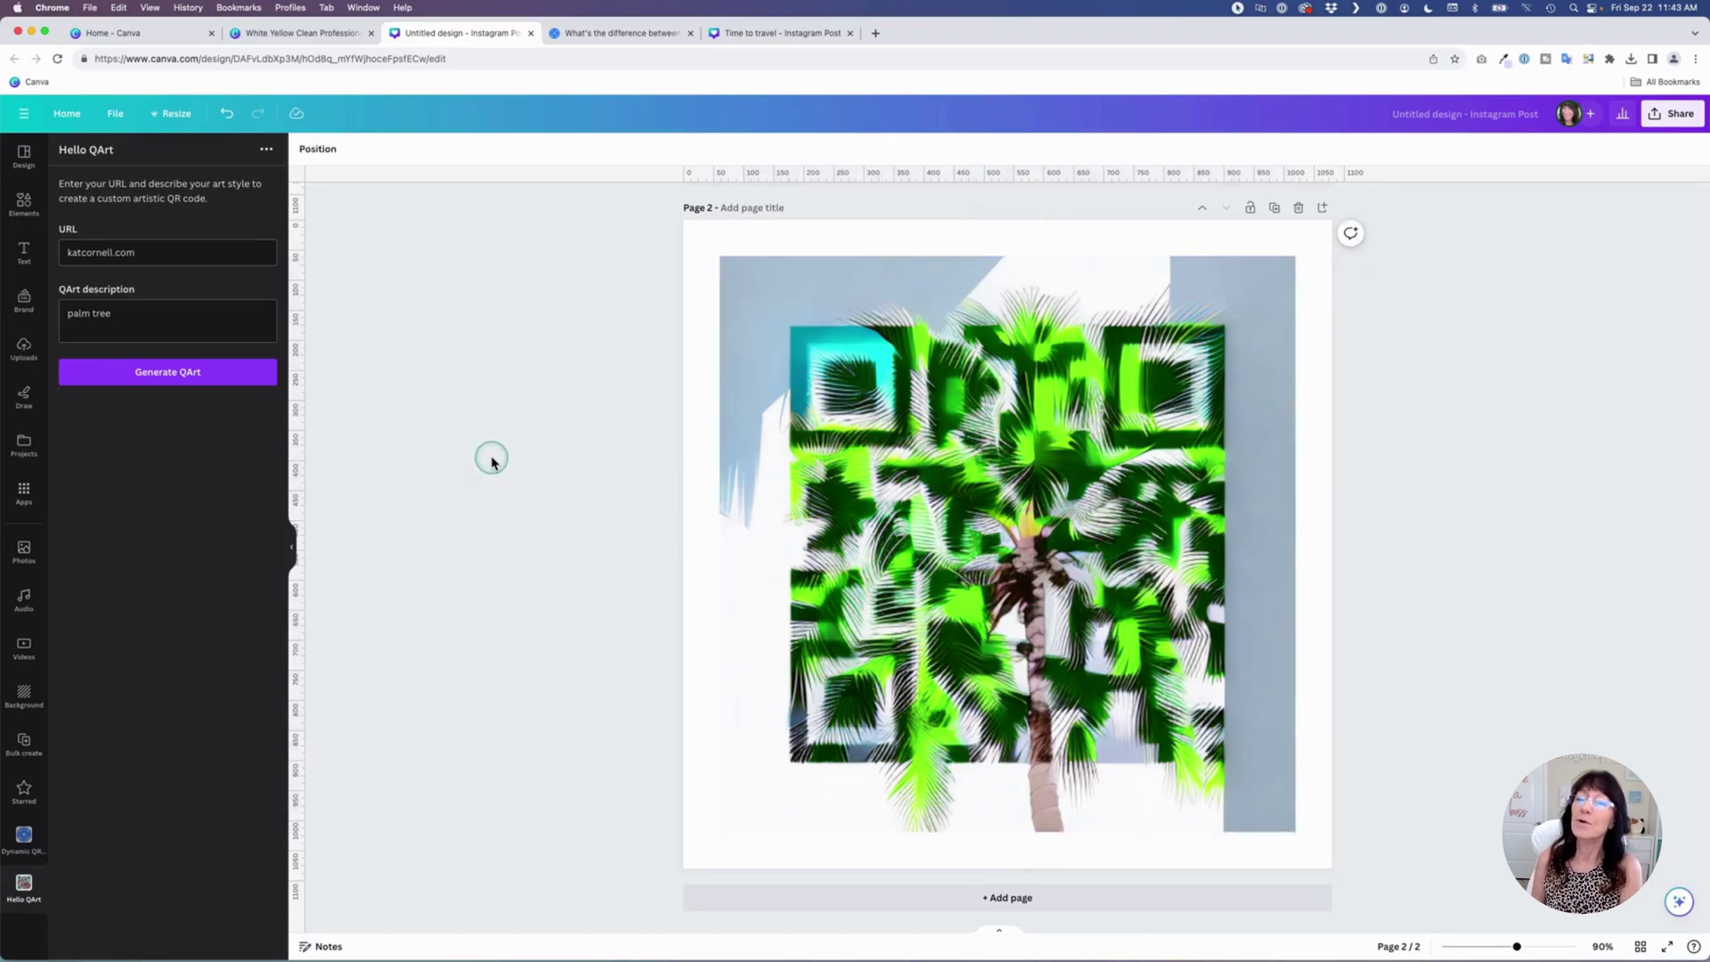
Switch to the Time to travel post, select its background photo, and bring up Share options
{"action": "left_click", "coordinate": [756, 34]}
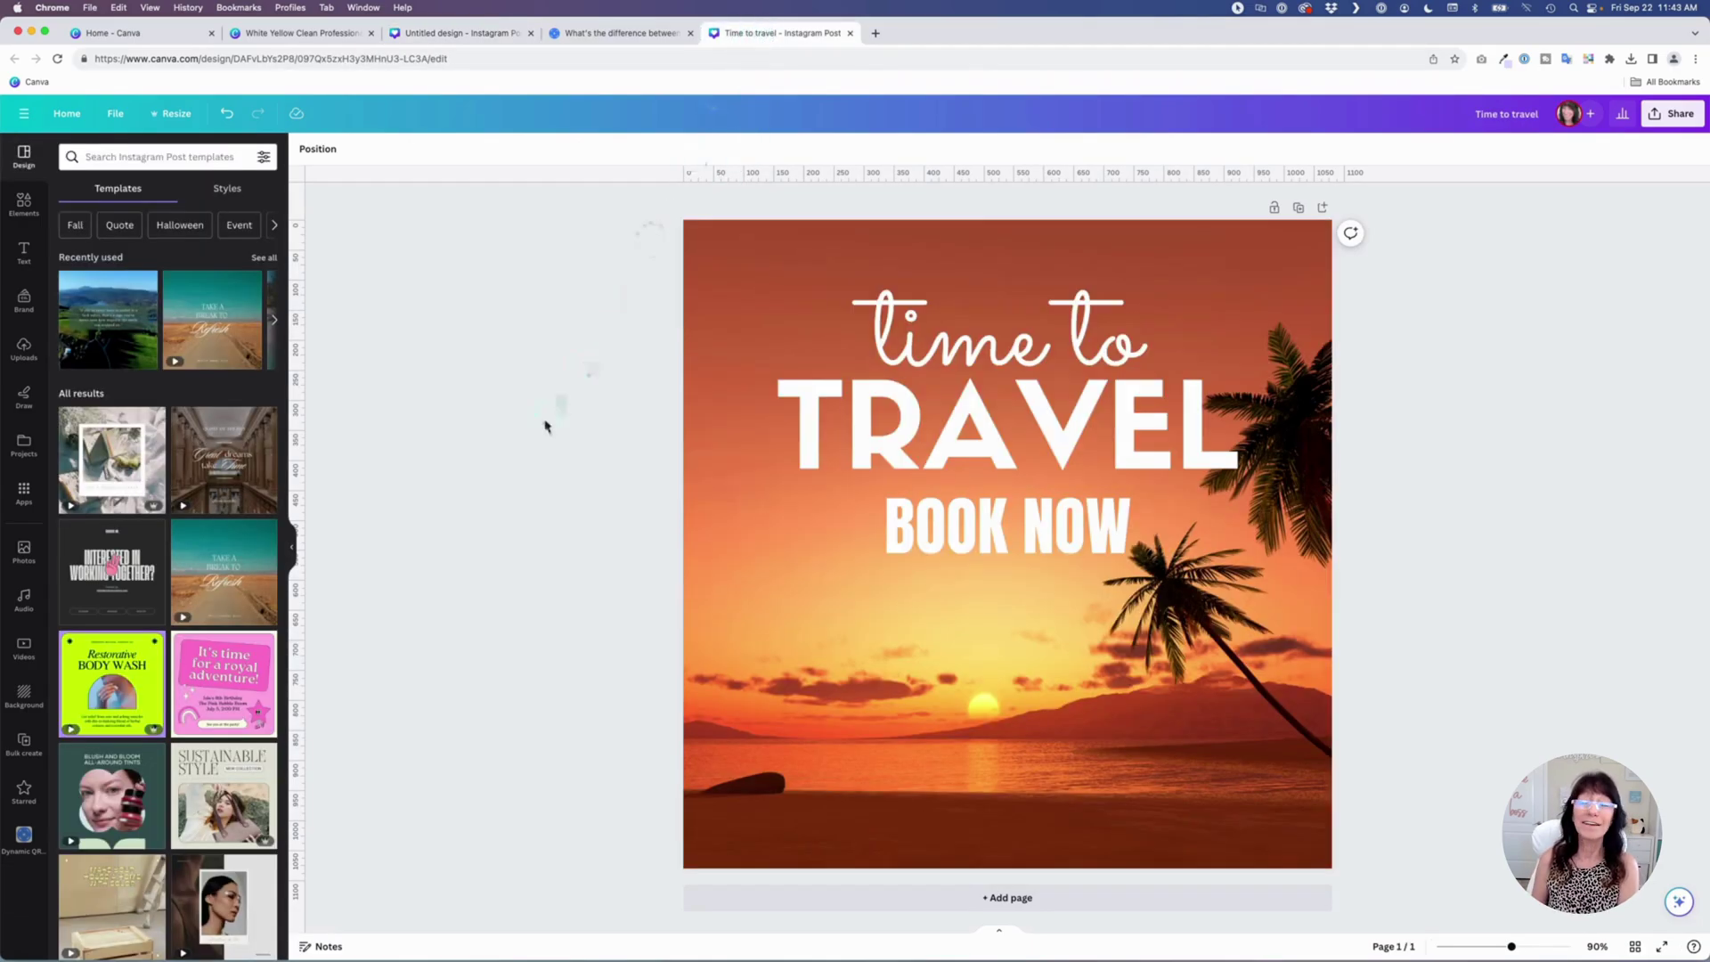
{"action": "left_click", "coordinate": [470, 511]}
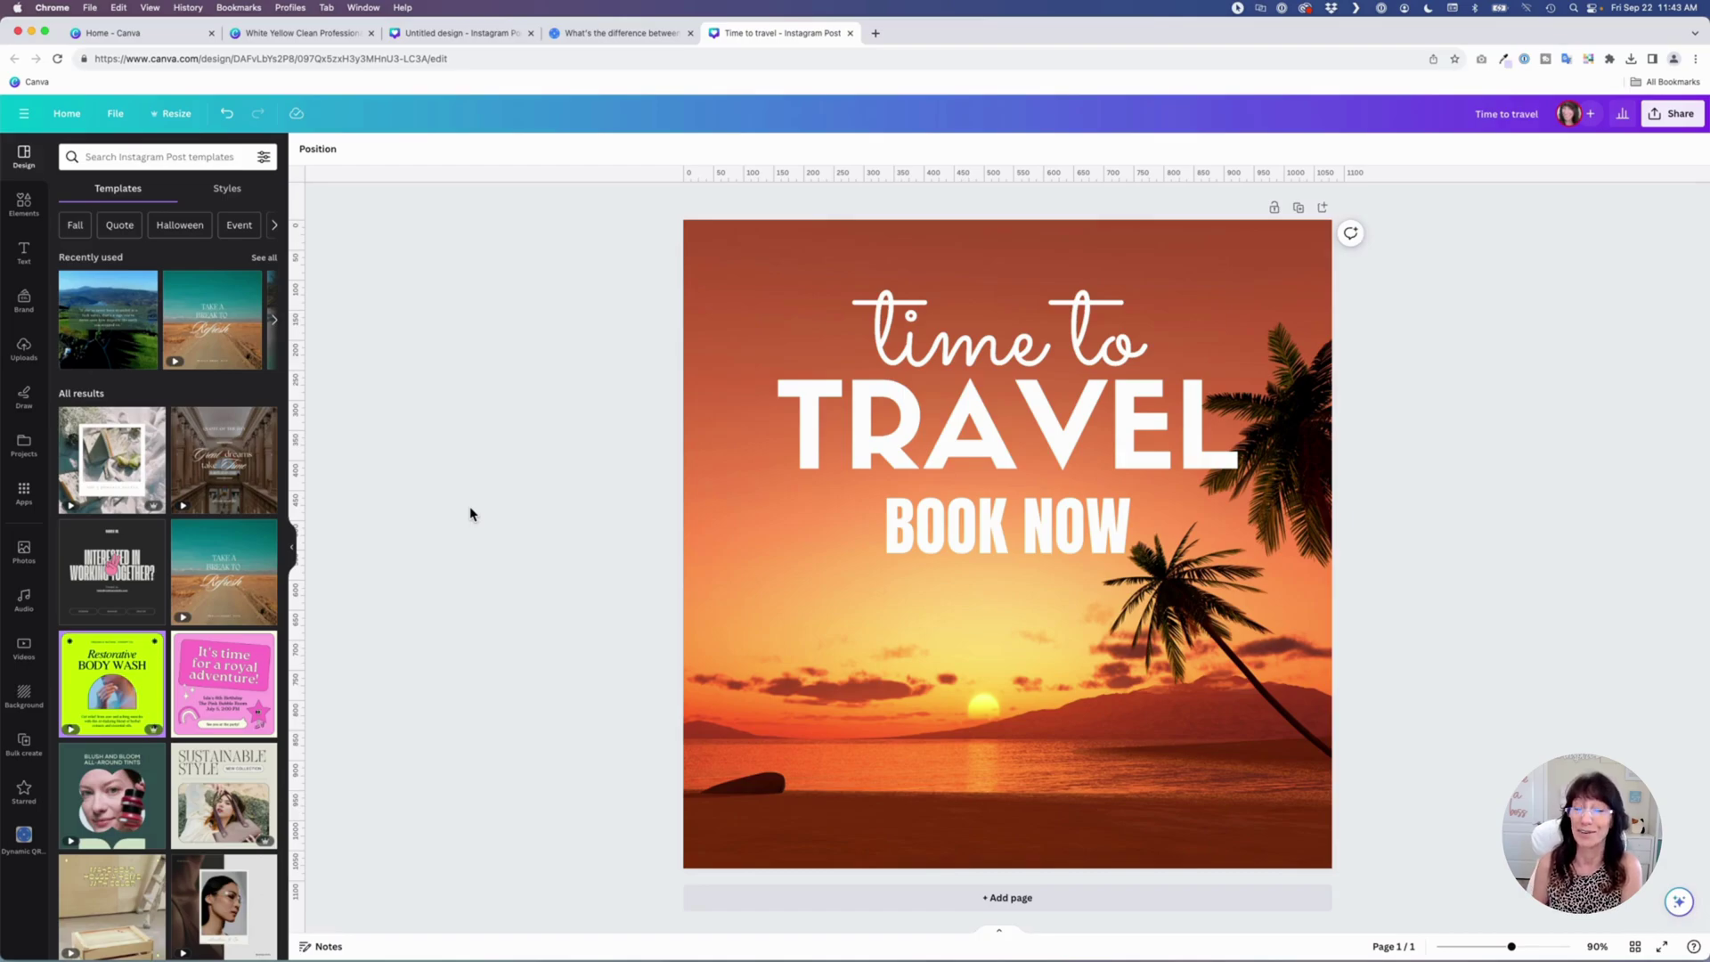
{"action": "left_click", "coordinate": [1004, 664]}
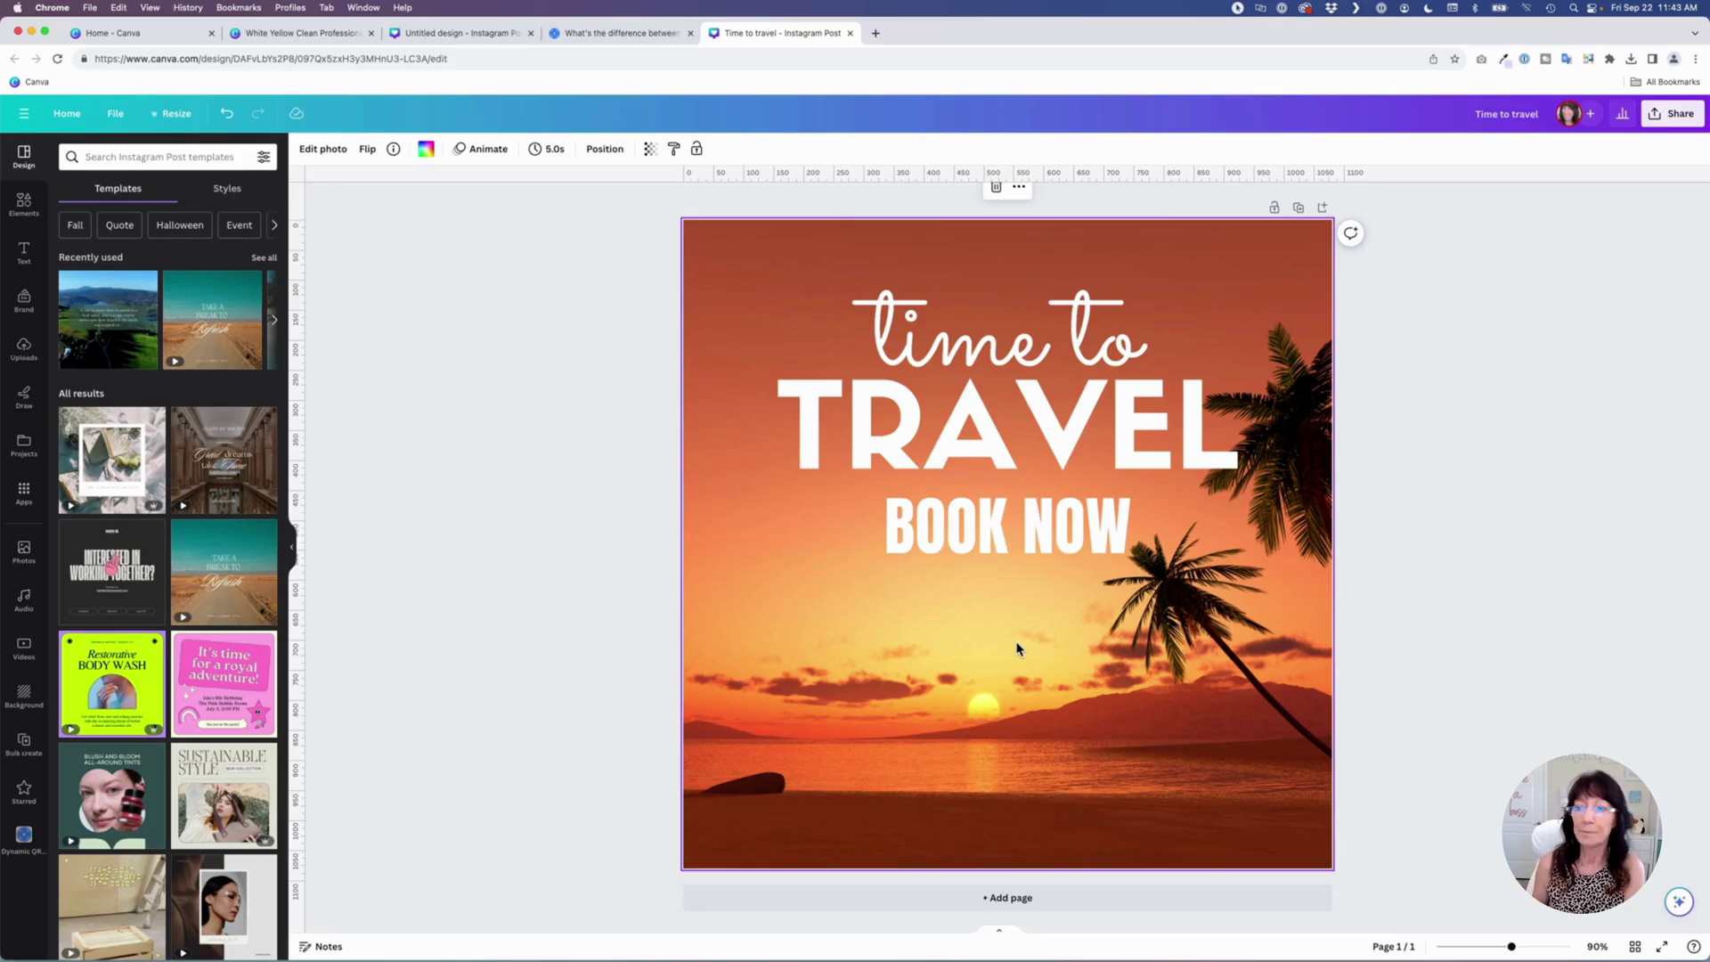
{"action": "left_click", "coordinate": [961, 622]}
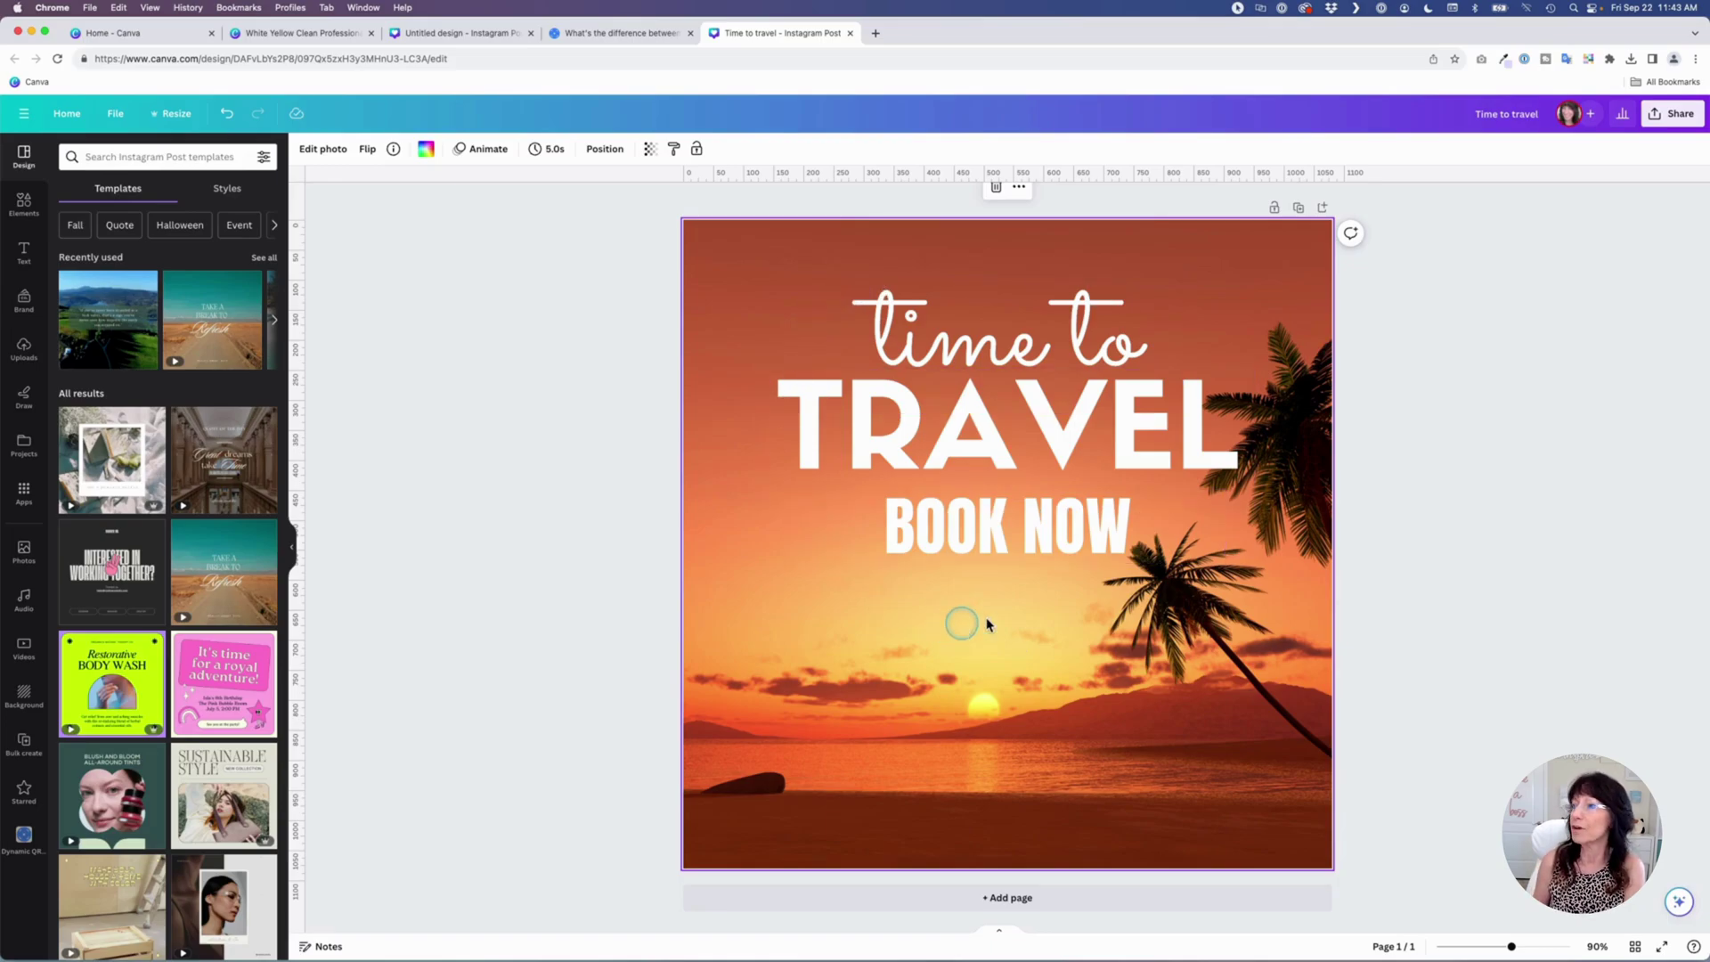
{"action": "left_click", "coordinate": [1674, 113]}
{"action": "left_click", "coordinate": [1659, 372]}
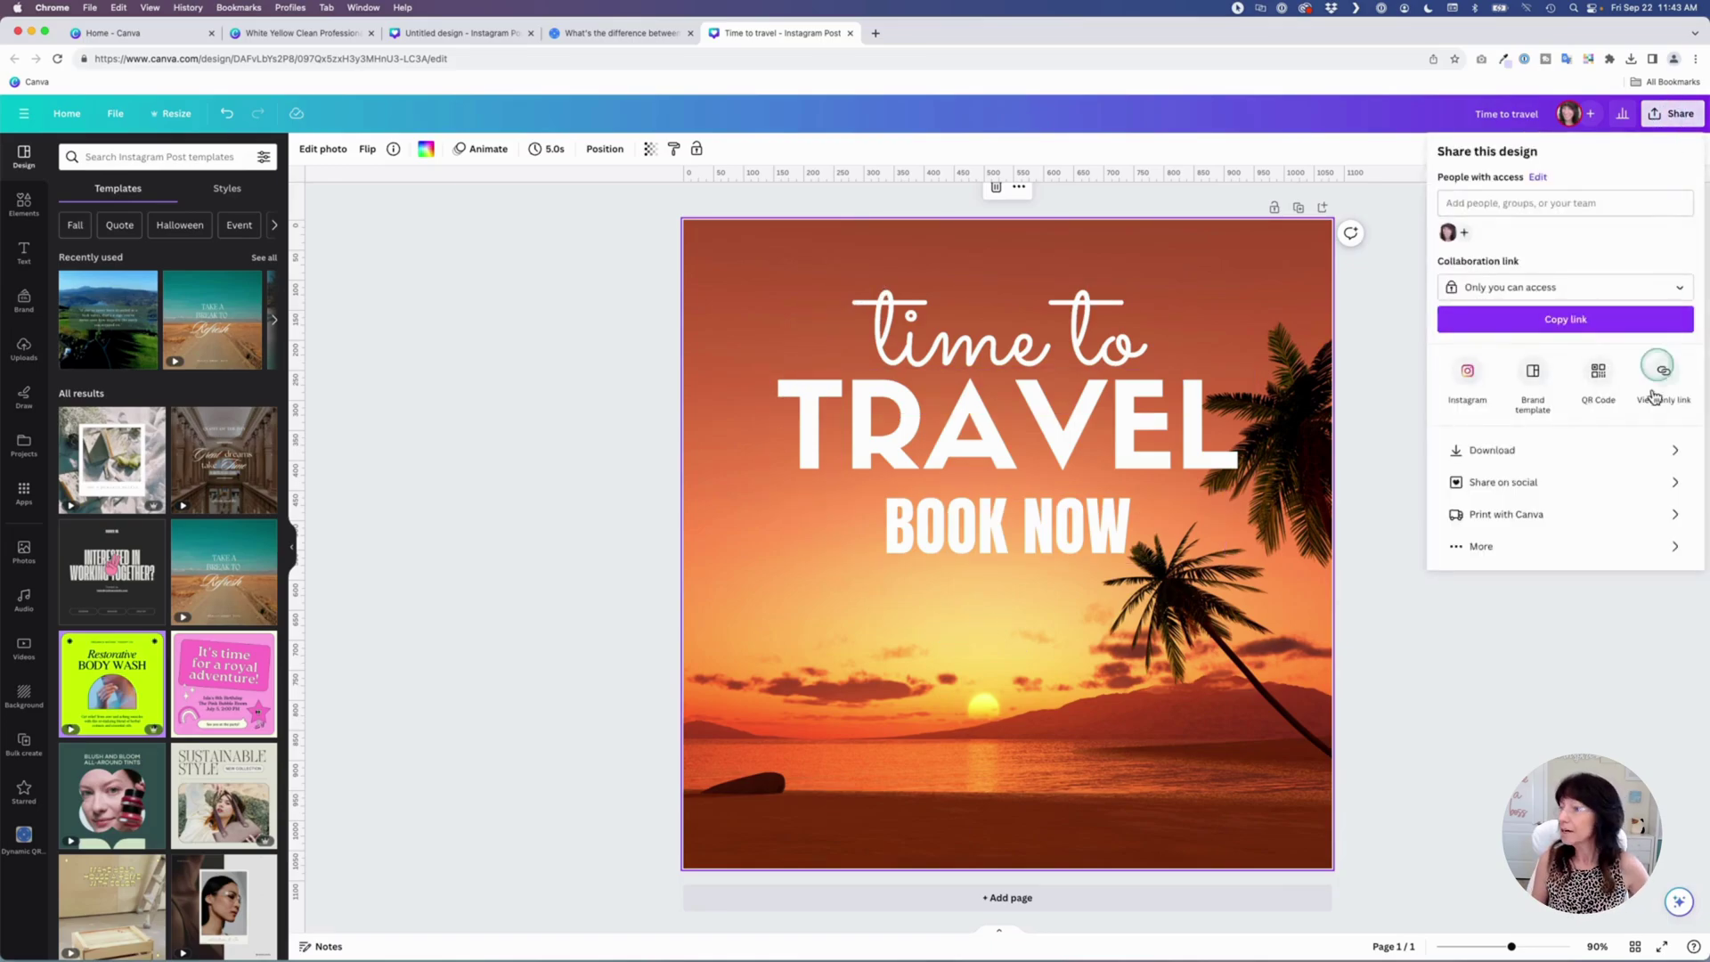
Generate a QR code for katcornell.com from Share > More > QR Code and download it
{"action": "left_click", "coordinate": [1481, 548]}
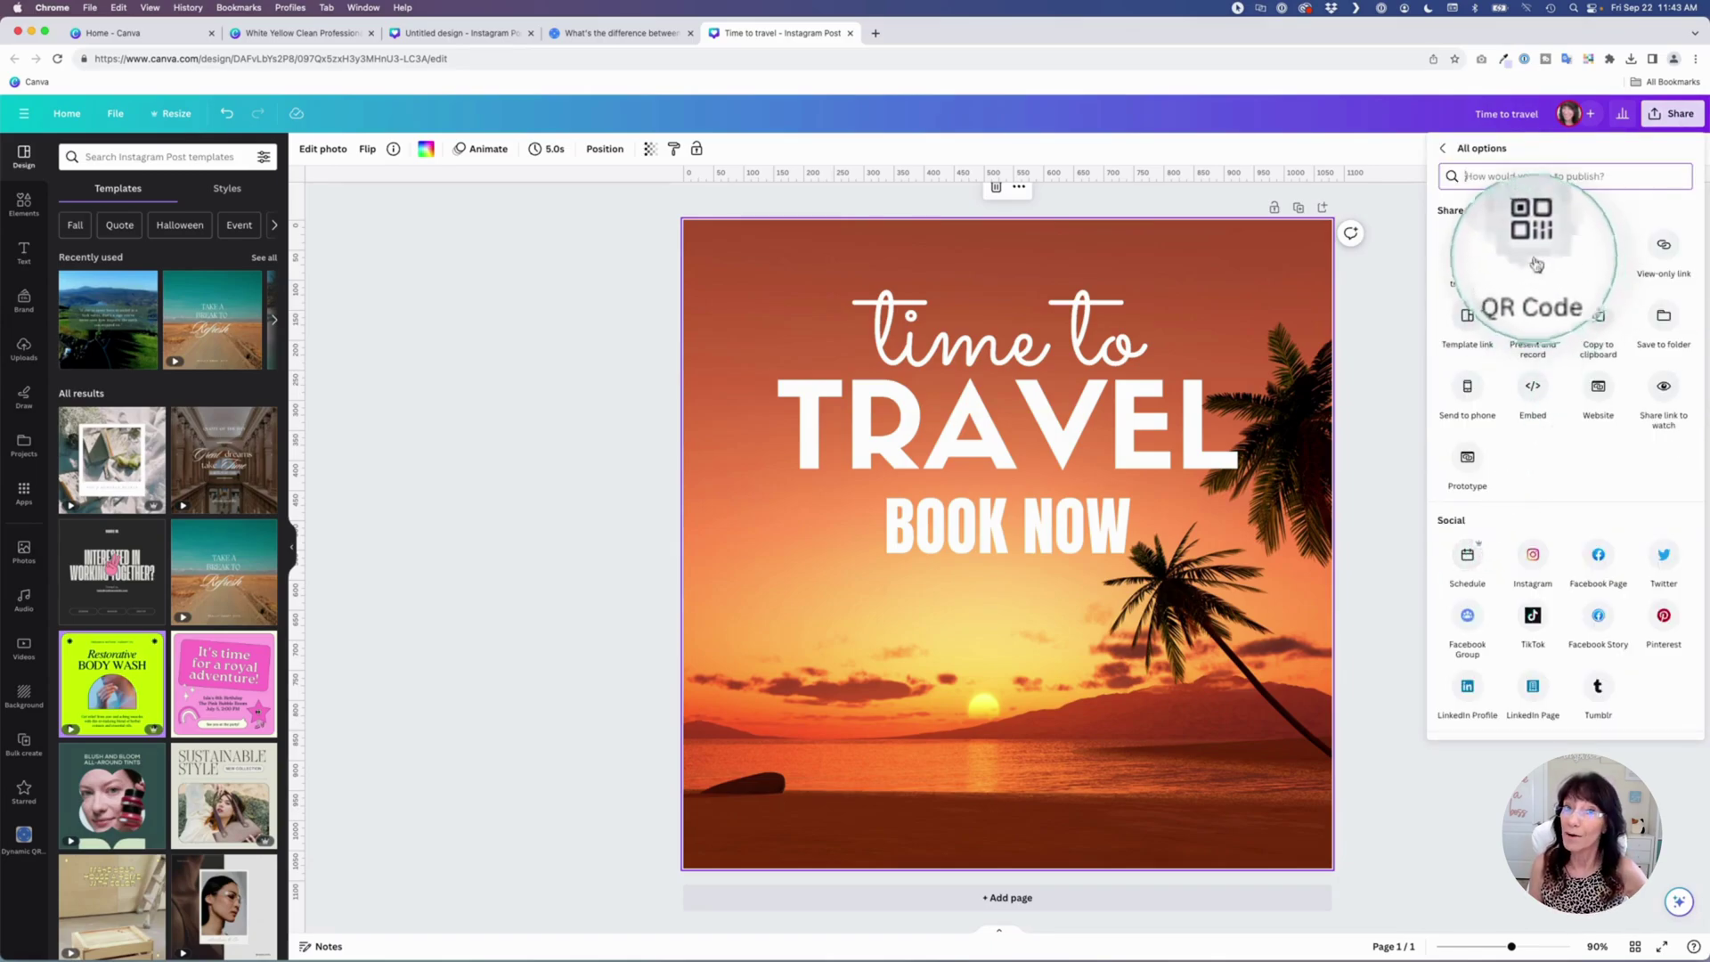
{"action": "left_click", "coordinate": [1535, 253]}
{"action": "left_click", "coordinate": [1534, 252]}
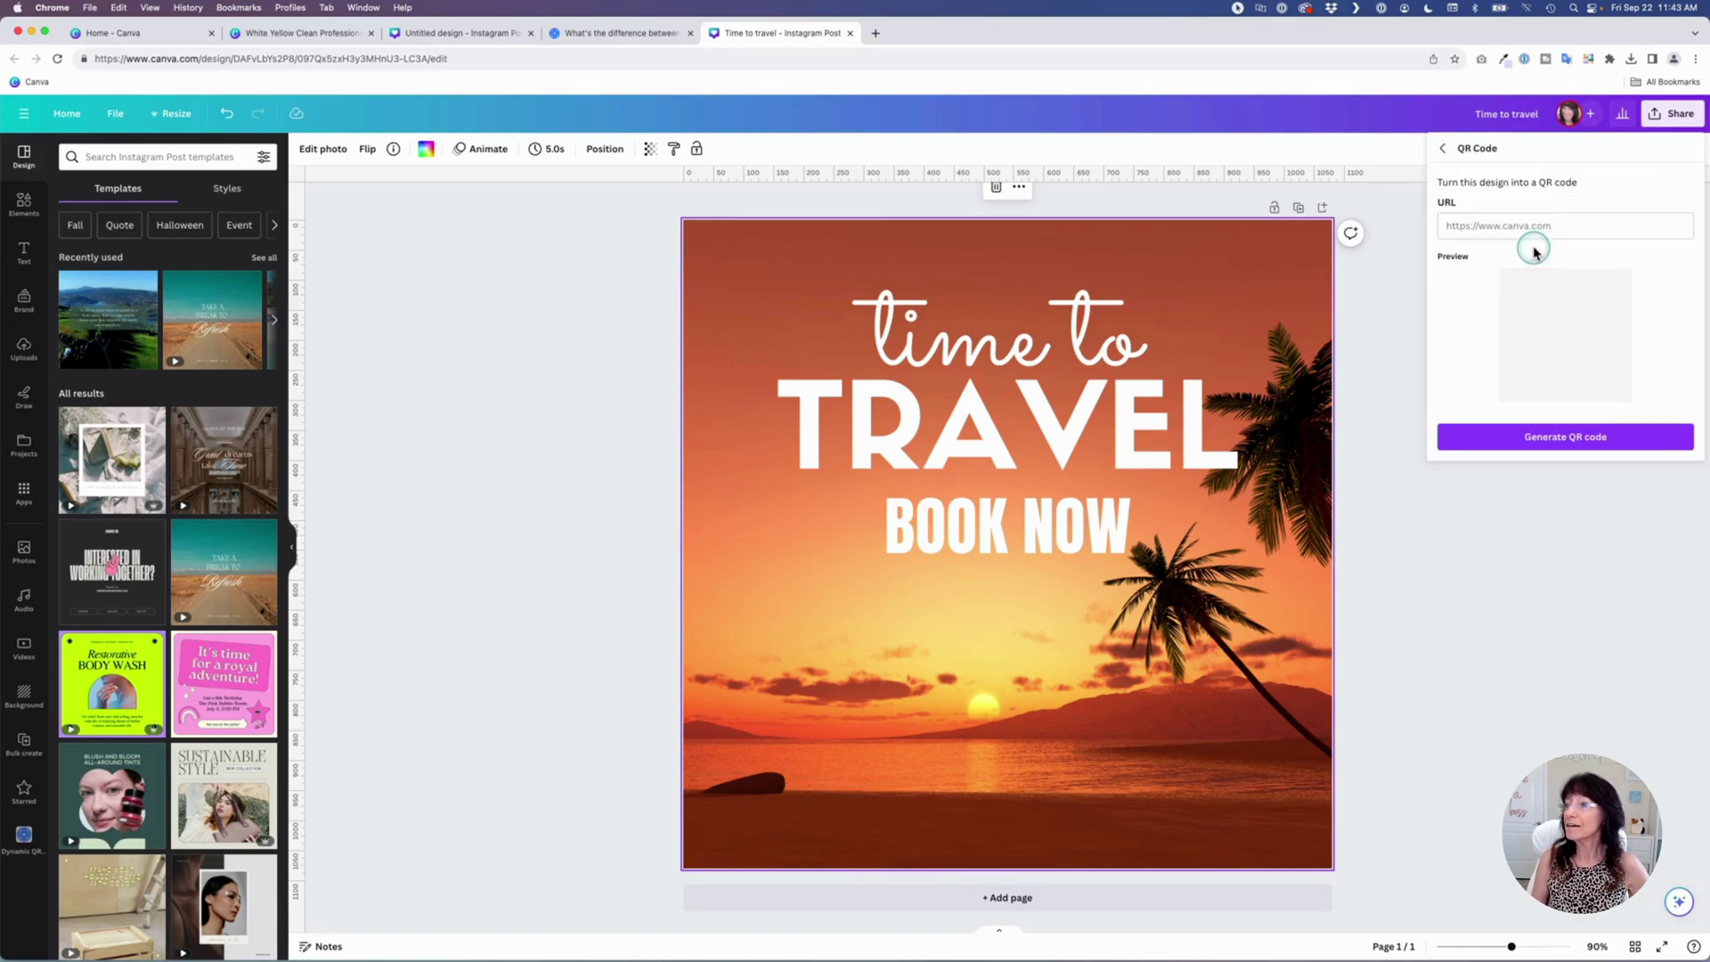
{"action": "left_click", "coordinate": [1516, 228]}
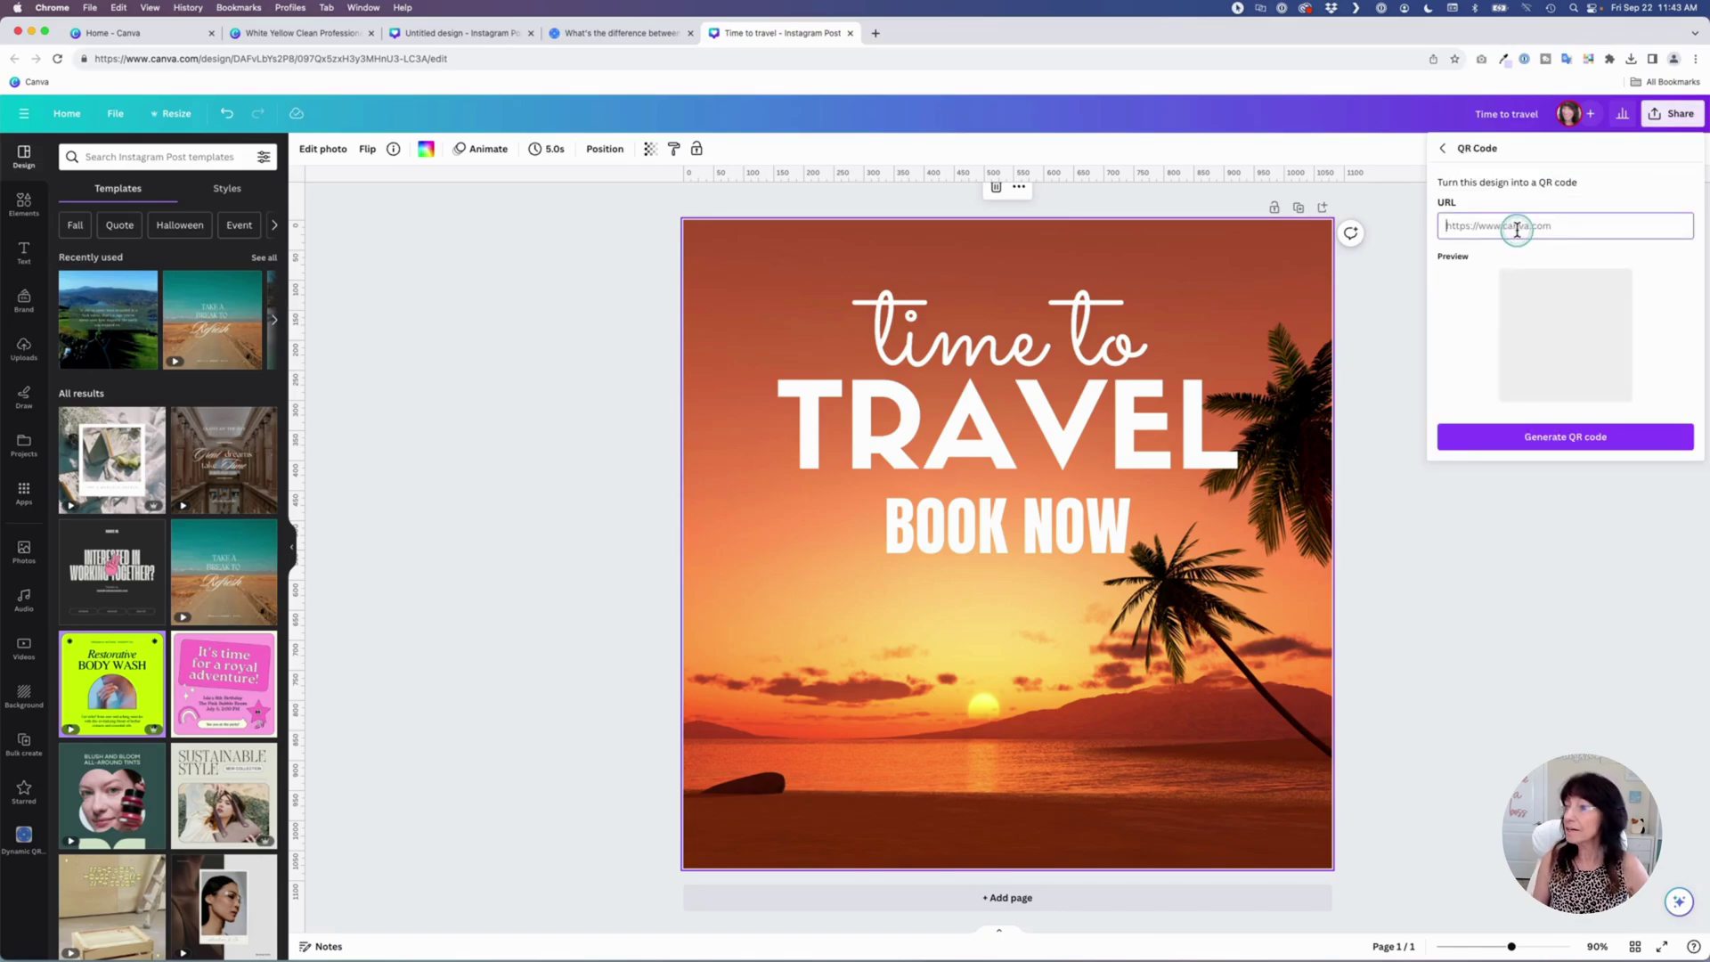
{"action": "type", "text": "katcornell.com"}
{"action": "left_click", "coordinate": [1559, 449]}
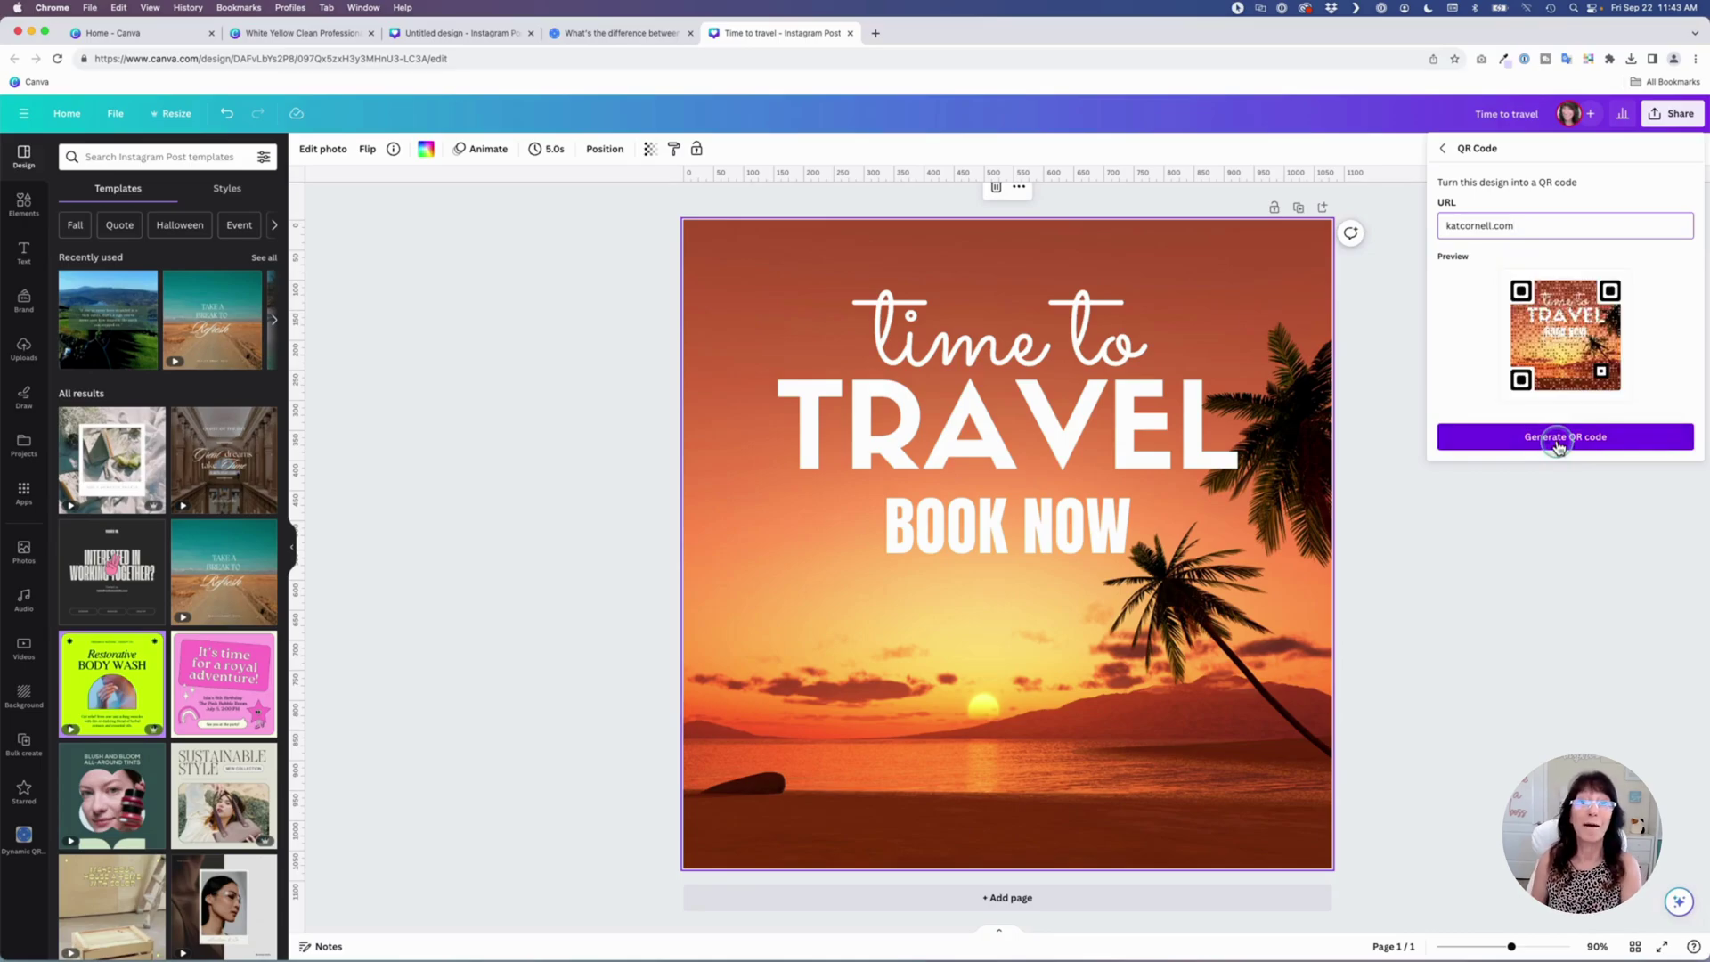
{"action": "left_click", "coordinate": [1559, 449]}
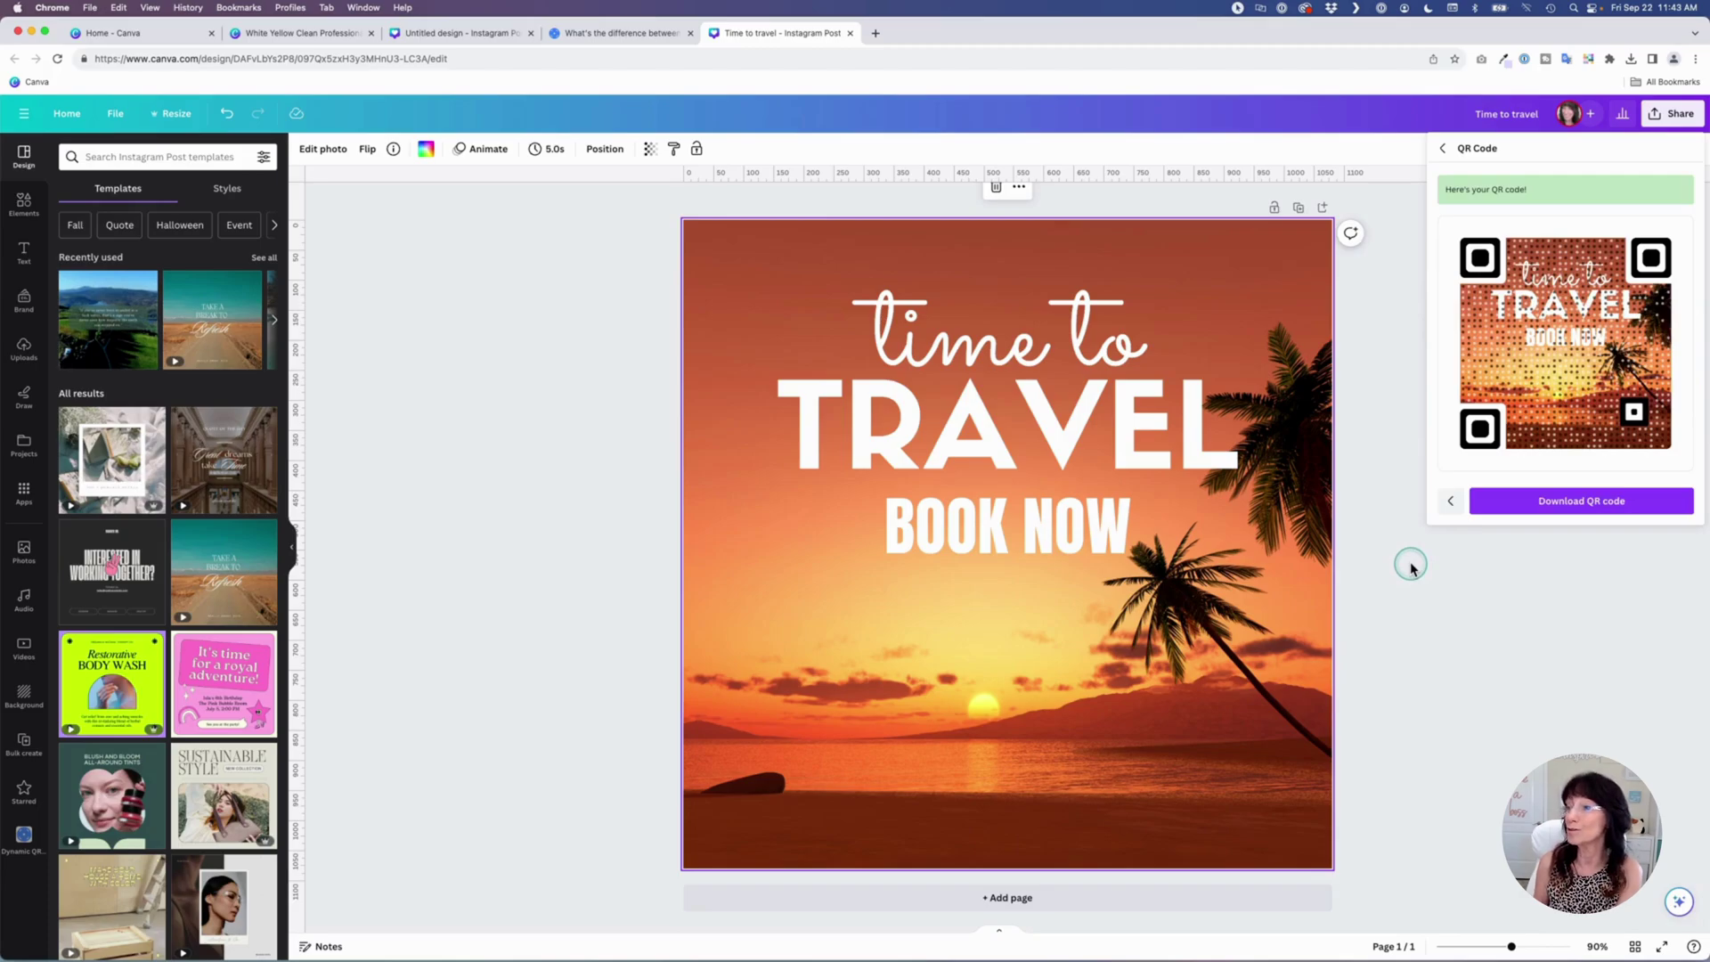
{"action": "left_click", "coordinate": [1526, 505]}
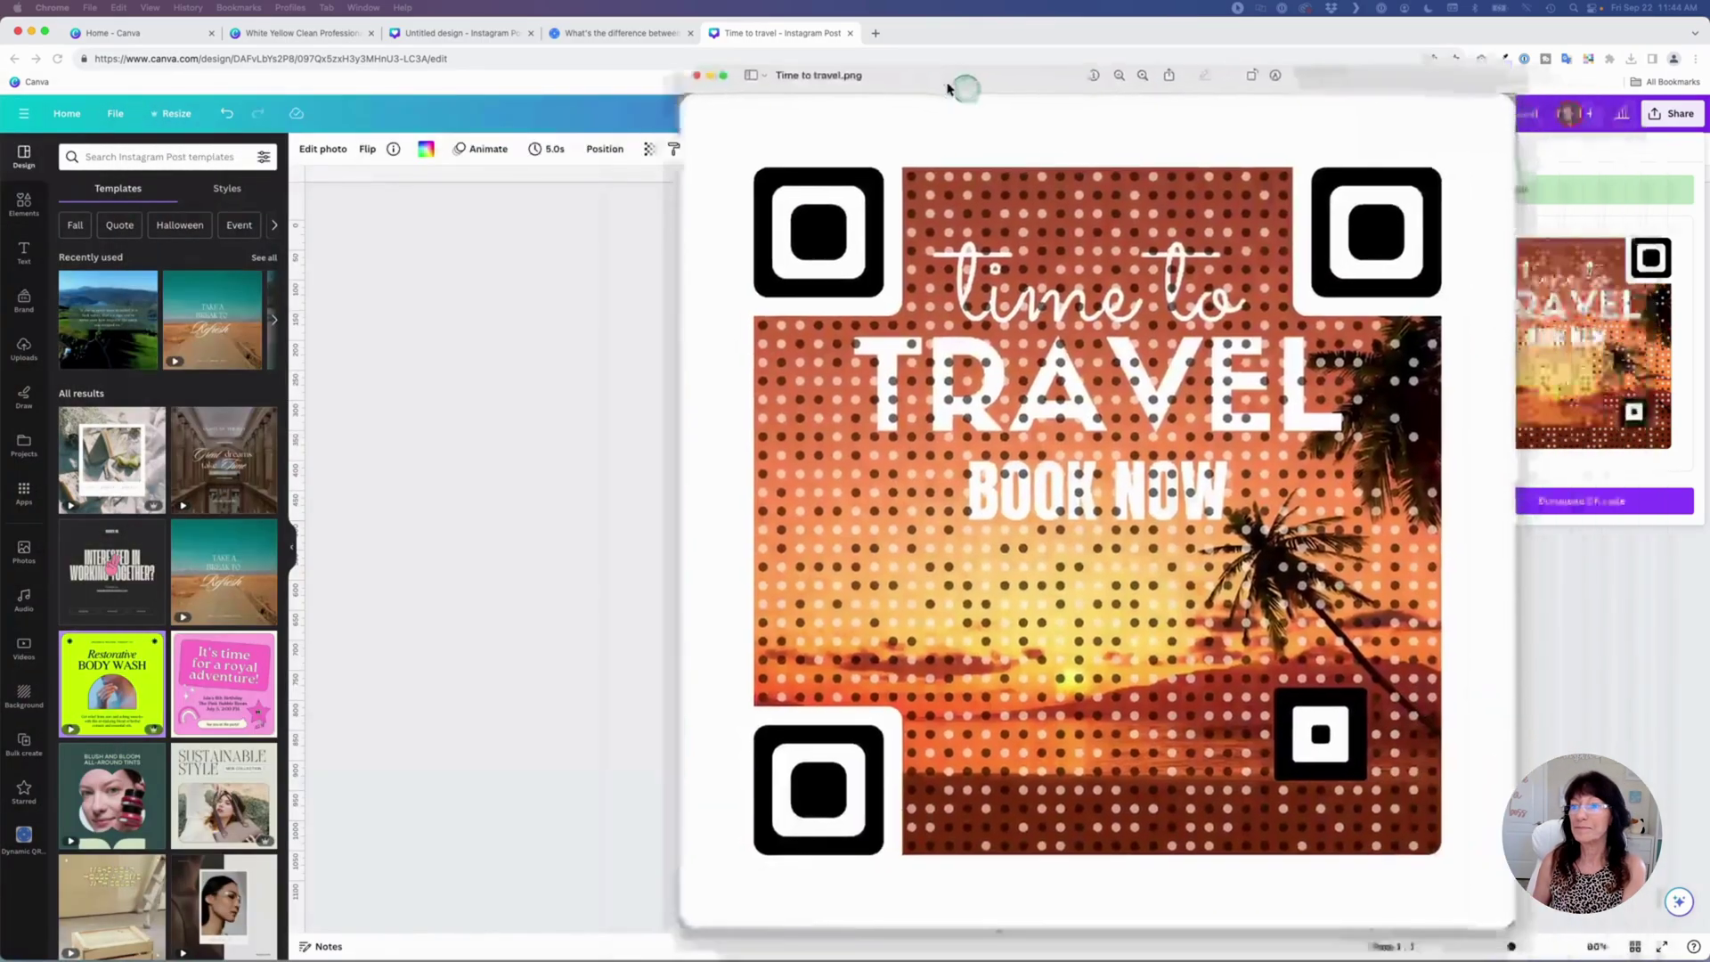
Move, shrink and enlarge the Time to travel.png Preview window, then close it
{"action": "mouse_move", "coordinate": [963, 83]}
{"action": "left_mouse_down"}
{"action": "mouse_move", "coordinate": [726, 85]}
{"action": "mouse_move", "coordinate": [701, 102]}
{"action": "mouse_move", "coordinate": [742, 101]}
{"action": "left_mouse_up"}
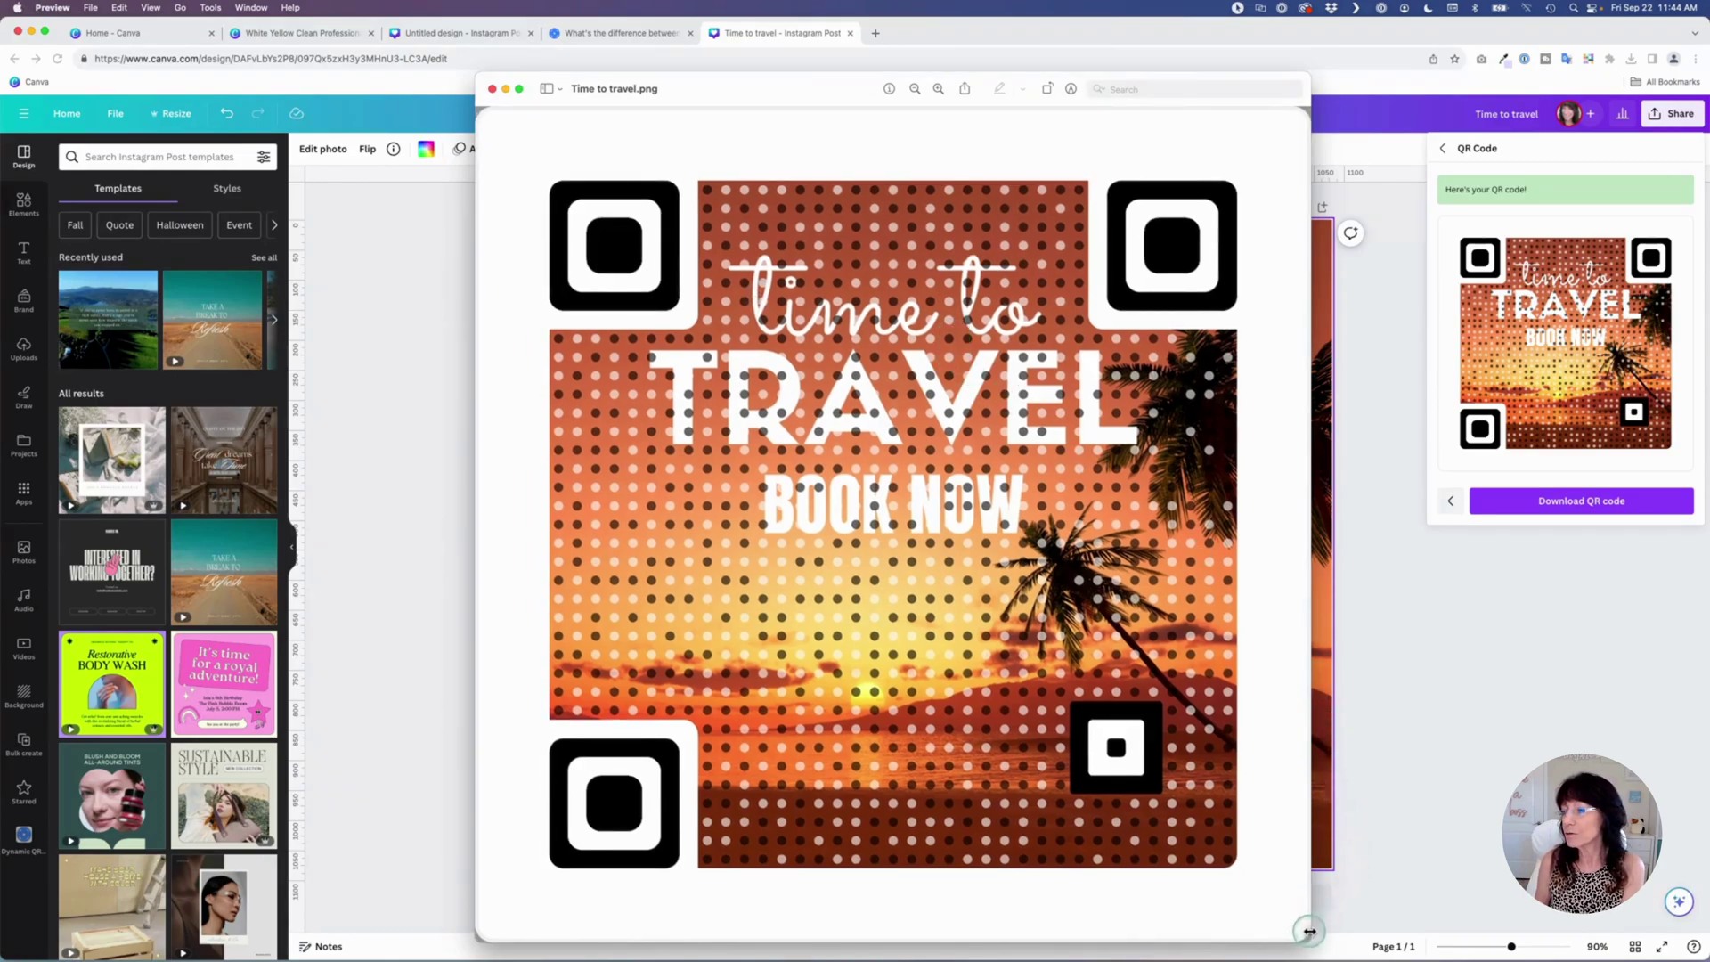
{"action": "mouse_move", "coordinate": [1309, 931]}
{"action": "left_mouse_down"}
{"action": "mouse_move", "coordinate": [780, 350]}
{"action": "mouse_move", "coordinate": [743, 226]}
{"action": "left_mouse_up"}
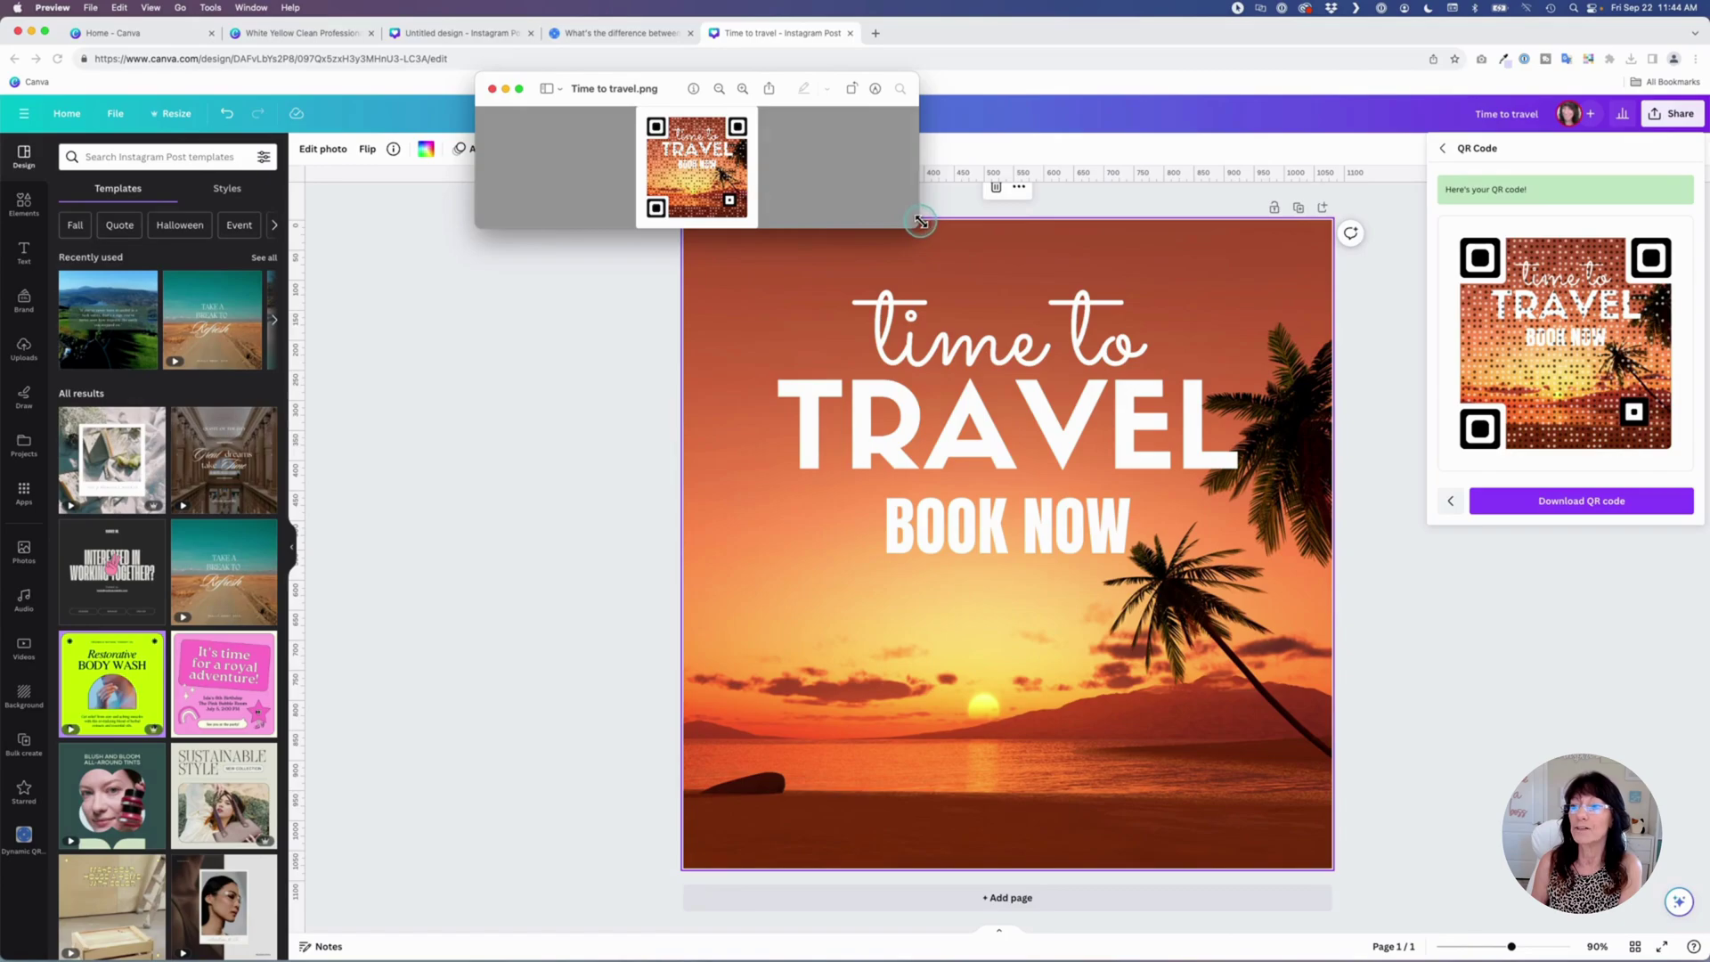
{"action": "left_click_drag", "start_coordinate": [917, 225], "coordinate": [1264, 828]}
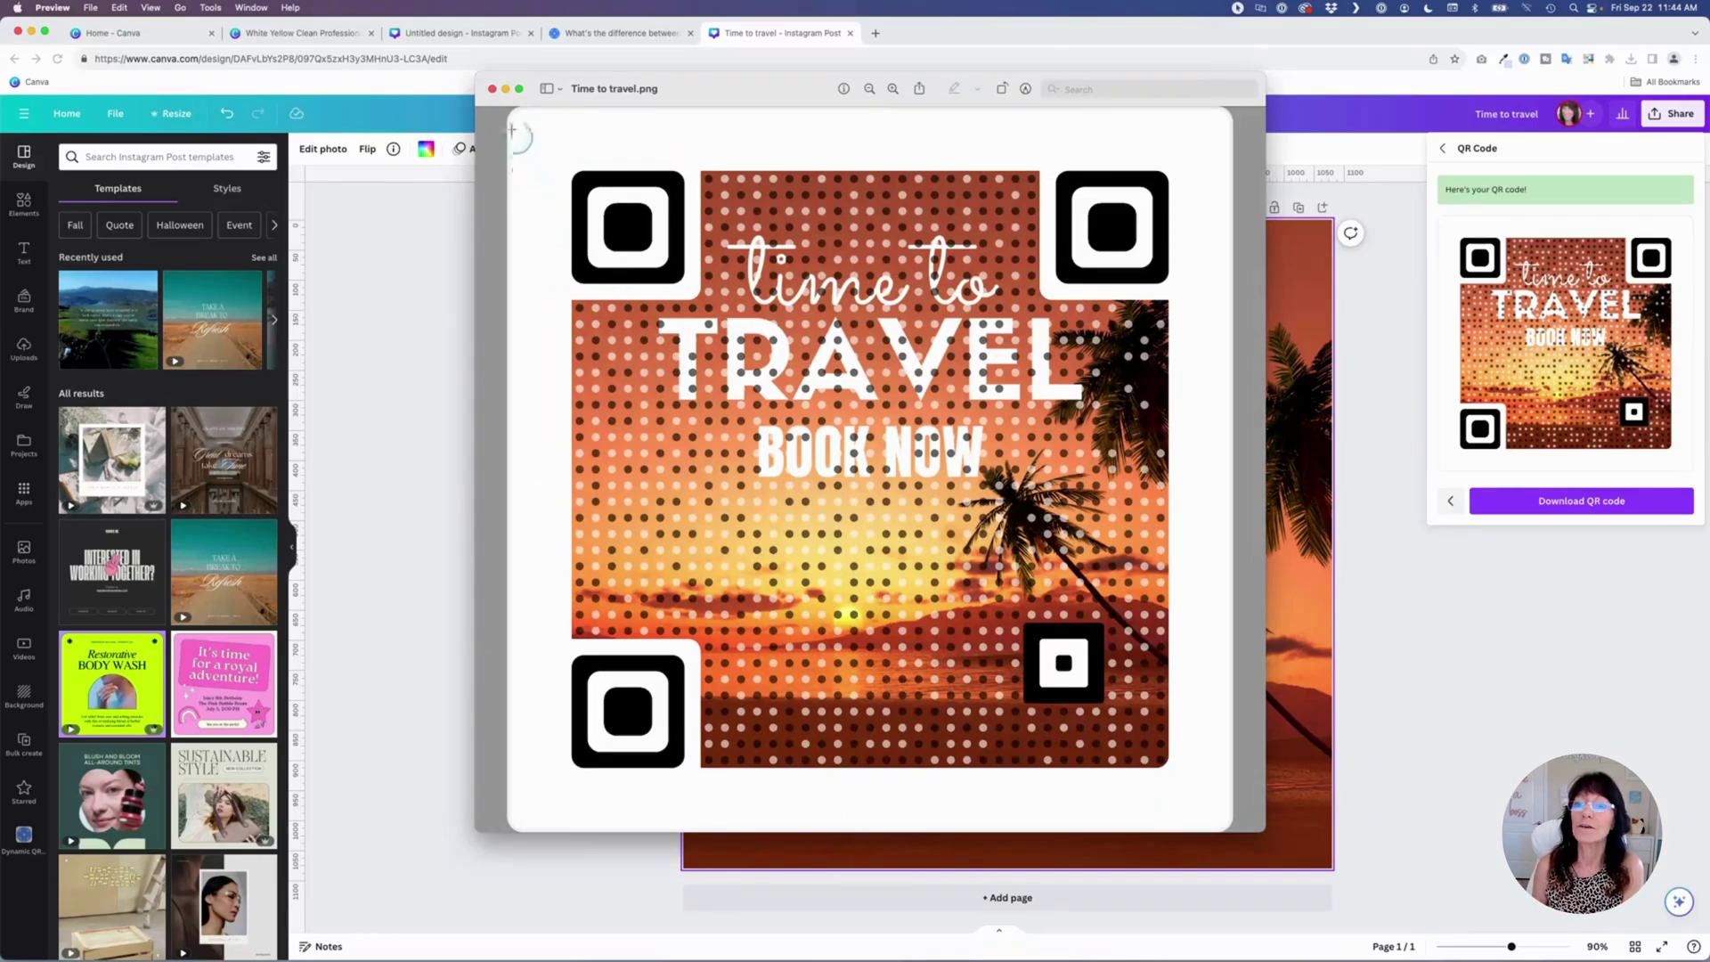
{"action": "left_click", "coordinate": [491, 89]}
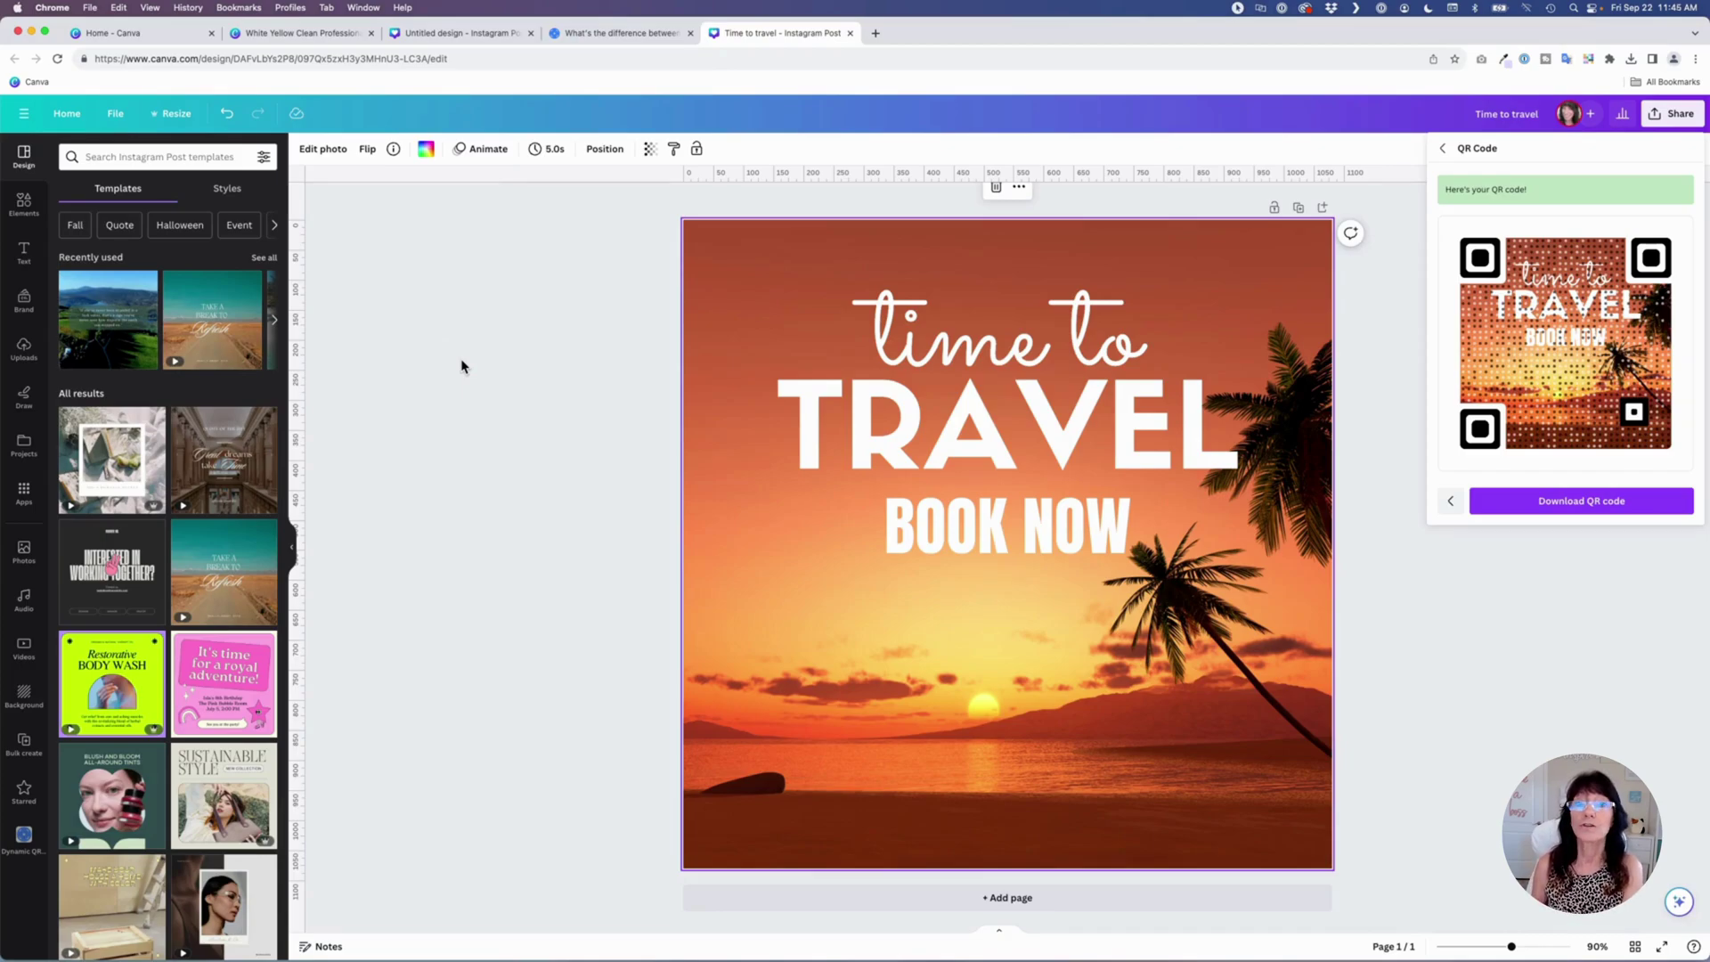
Deselect the Time to travel post on the empty grey canvas, dismissing the QR Code panel
{"action": "left_click", "coordinate": [461, 359]}
{"action": "left_click", "coordinate": [566, 554]}
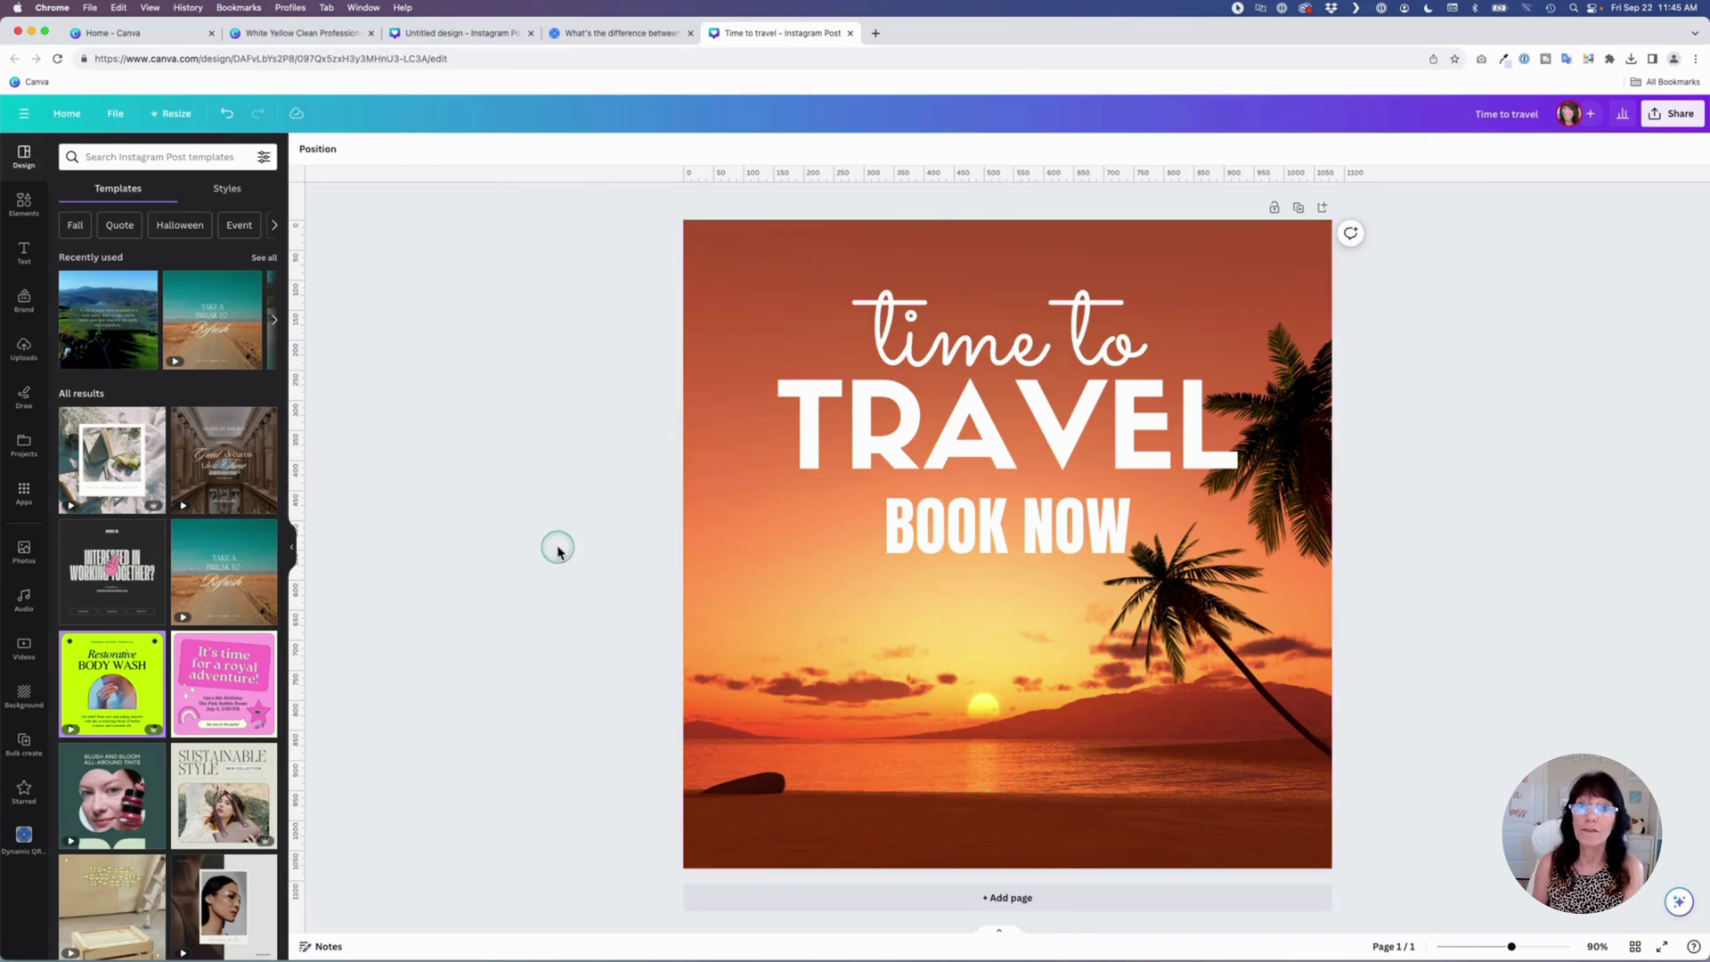